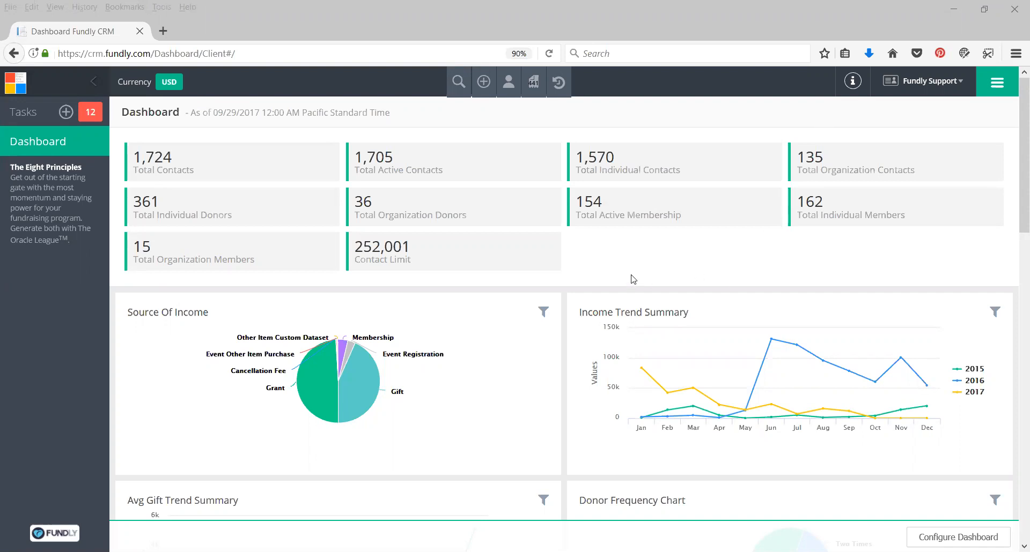
Examine the CRM dashboard's summary counts and income and donor charts.
scroll(622, 268, "down", 2)
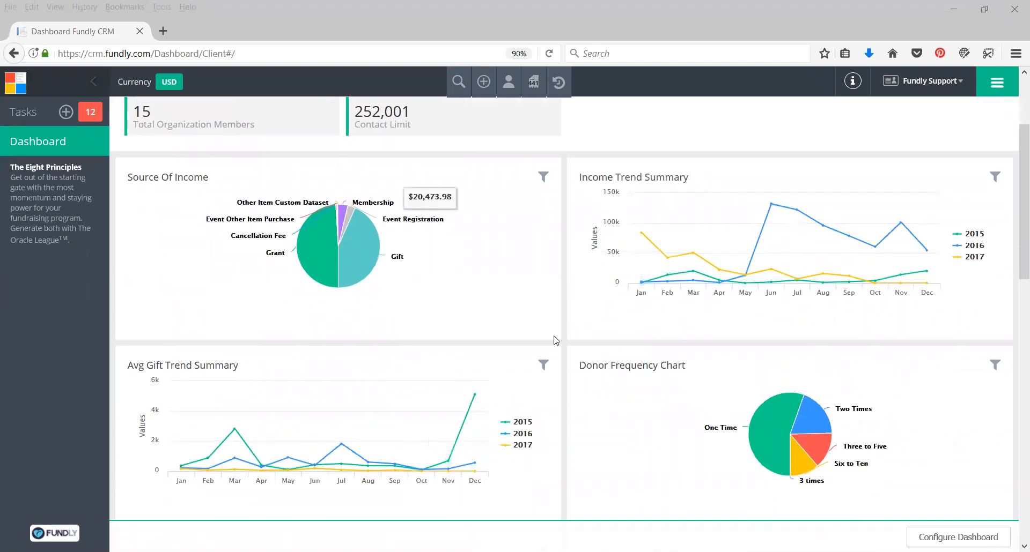
scroll(558, 259, "down", 1)
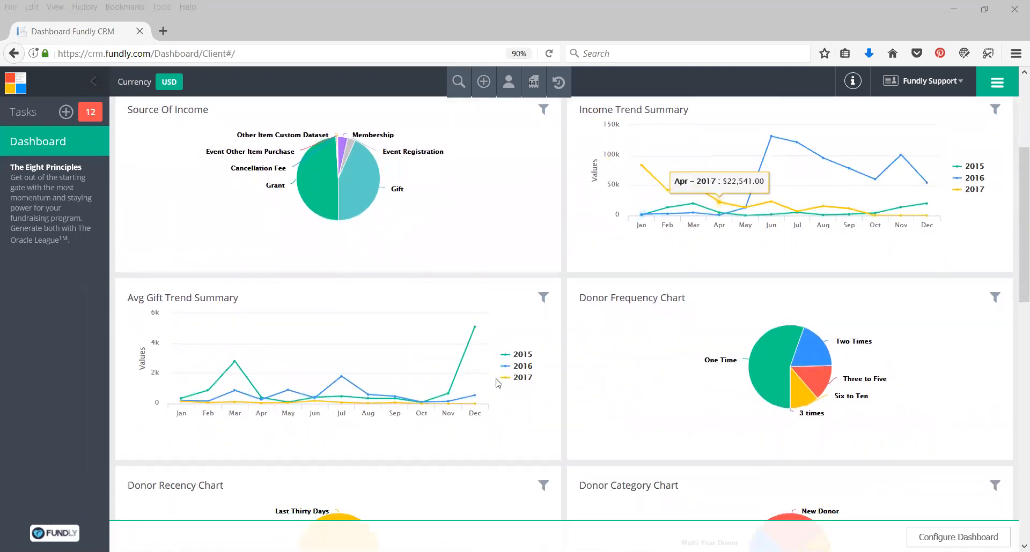
scroll(454, 497, "down", 3)
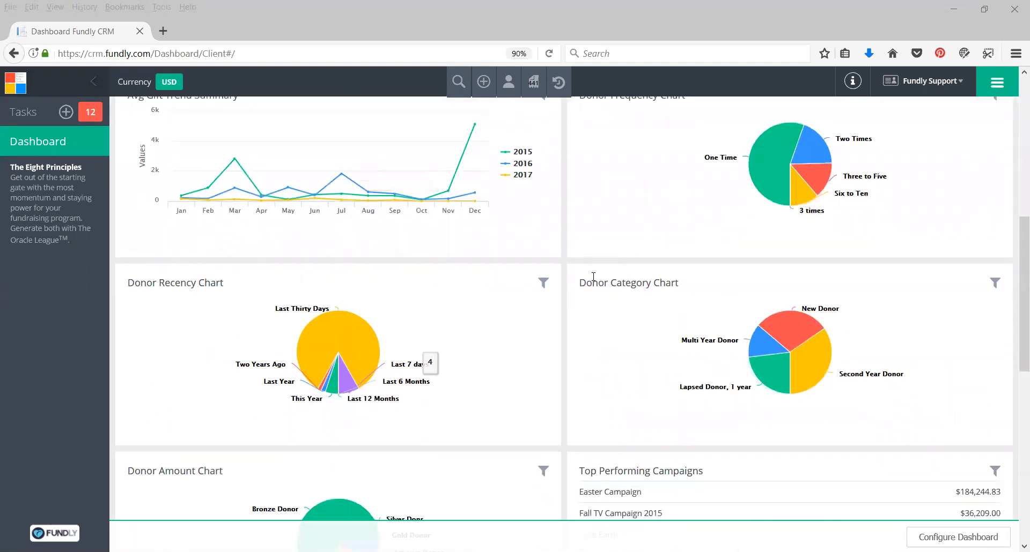
scroll(528, 322, "up", 6)
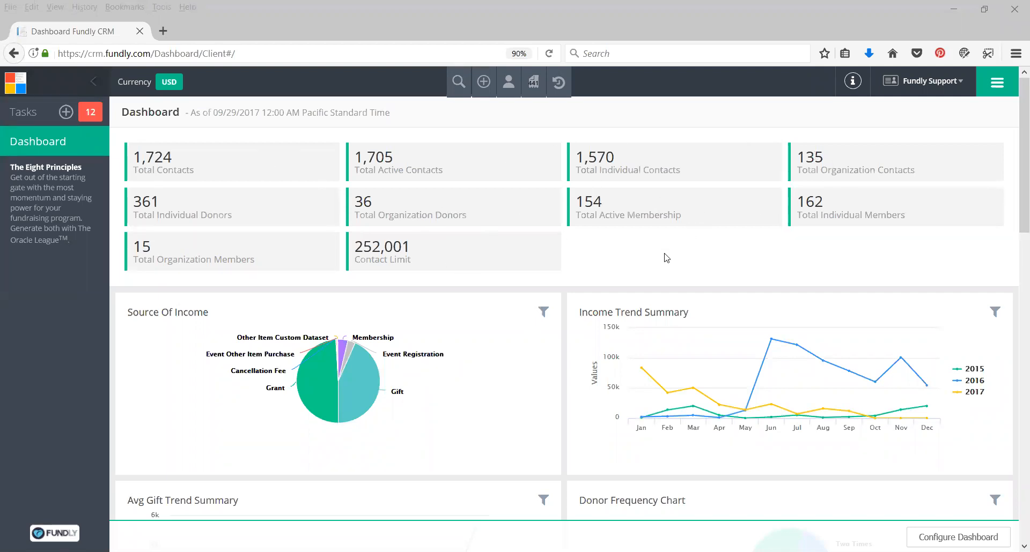
scroll(531, 360, "down", 1)
scroll(559, 358, "up", 1)
Open Custom Reports and expand the NonProfitEasy and NPE DEMO (VIDEO SAFE)_10 report folders.
left_click(997, 84)
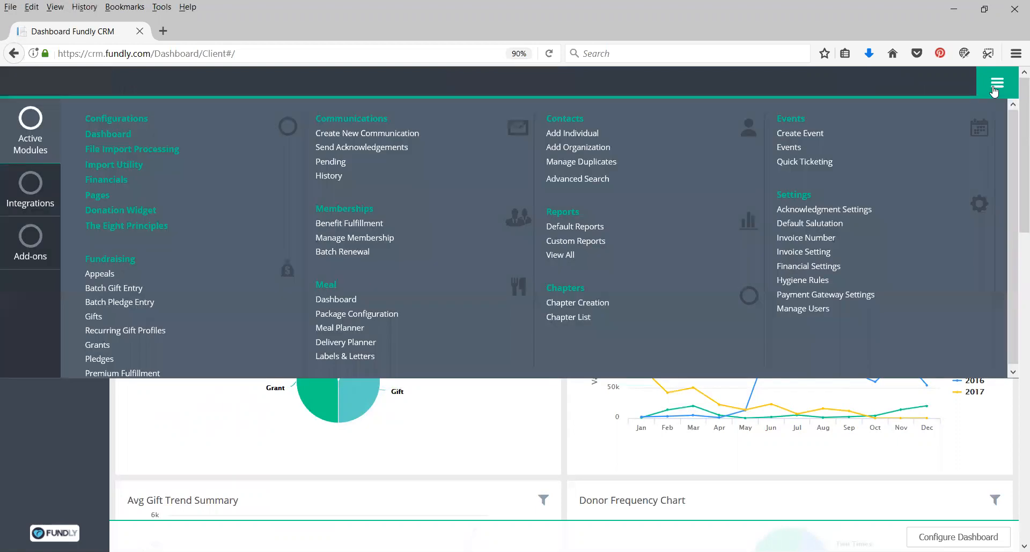
left_click(574, 245)
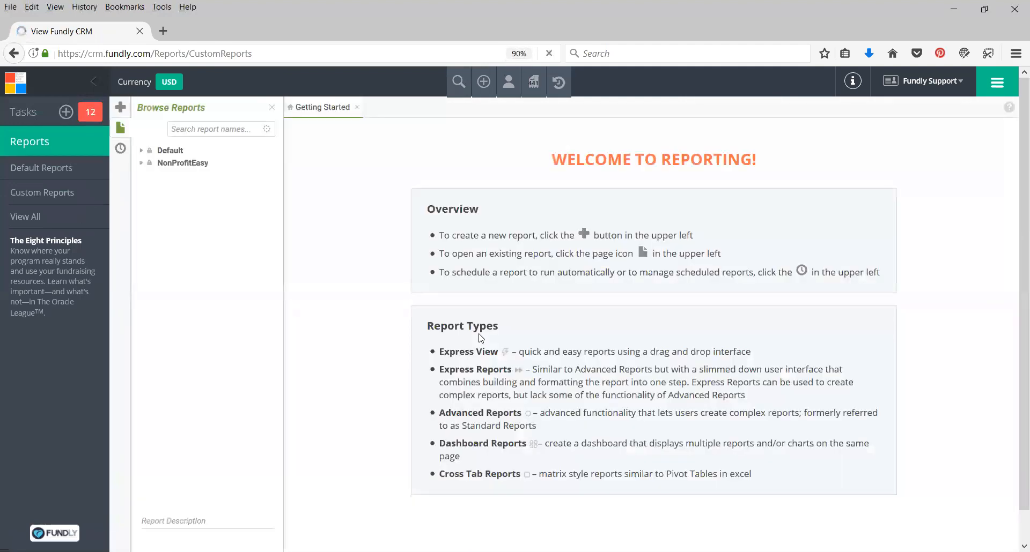
left_click(141, 163)
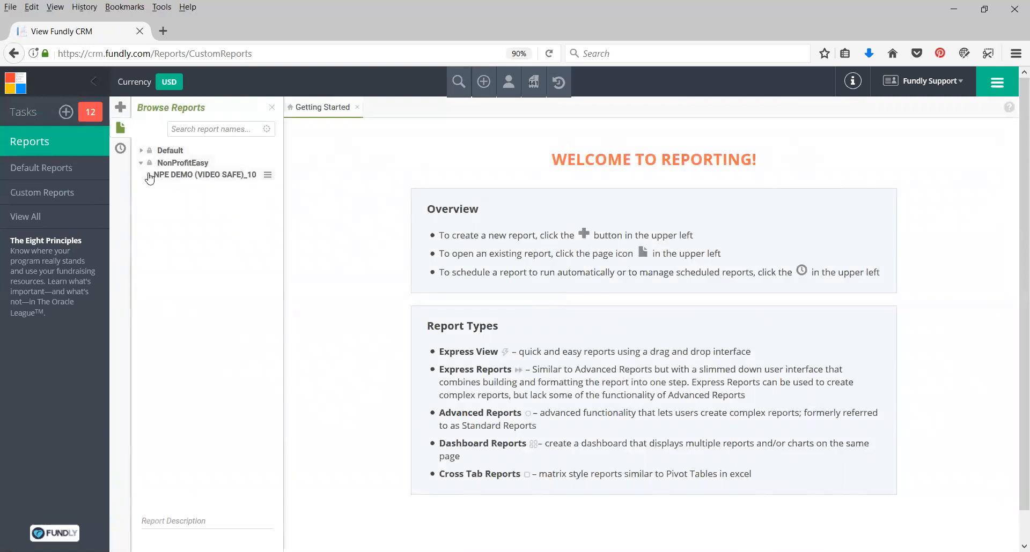
left_click(148, 175)
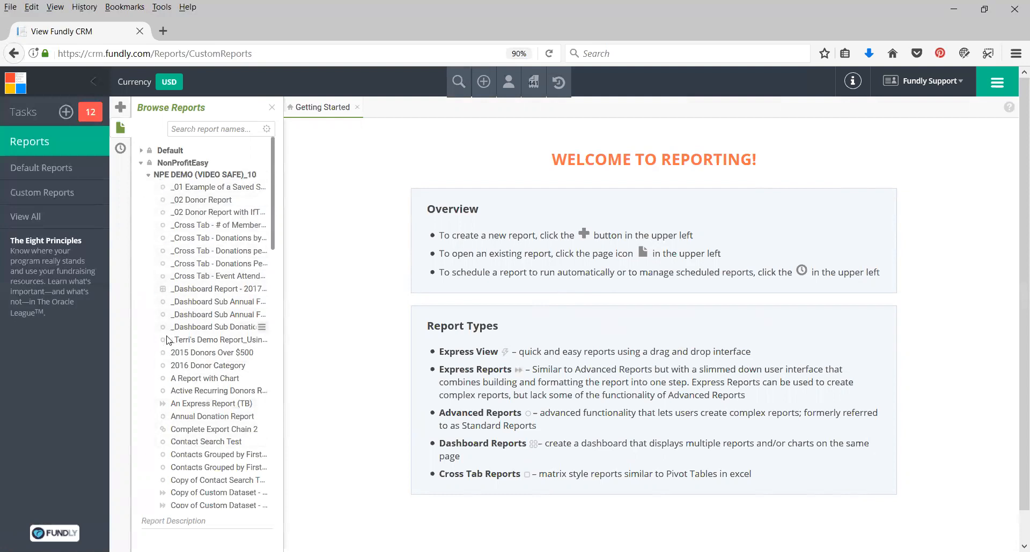
Run the _Dashboard Report - 2017 General Fund Donations (TB) report, accepting its default filters.
left_click(262, 290)
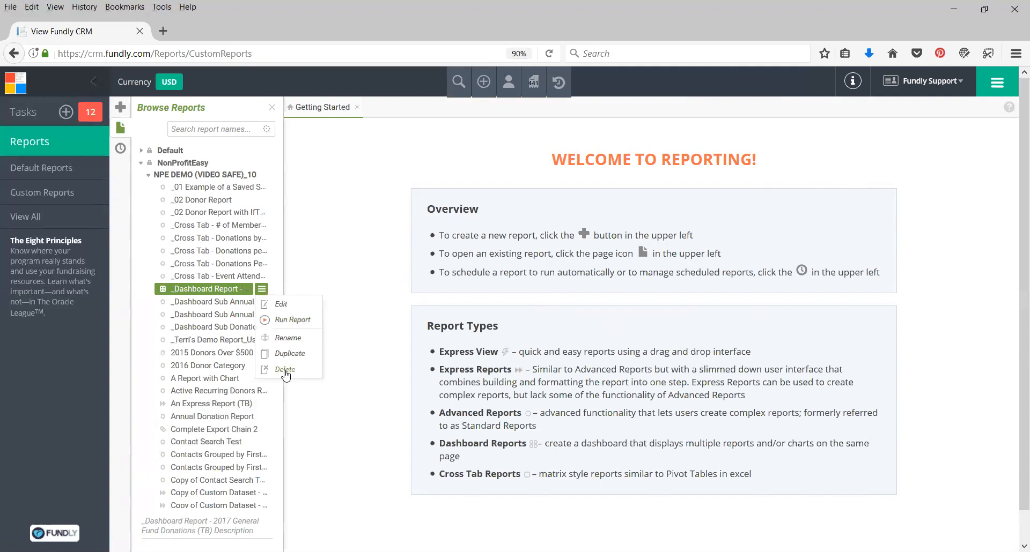
left_click(288, 324)
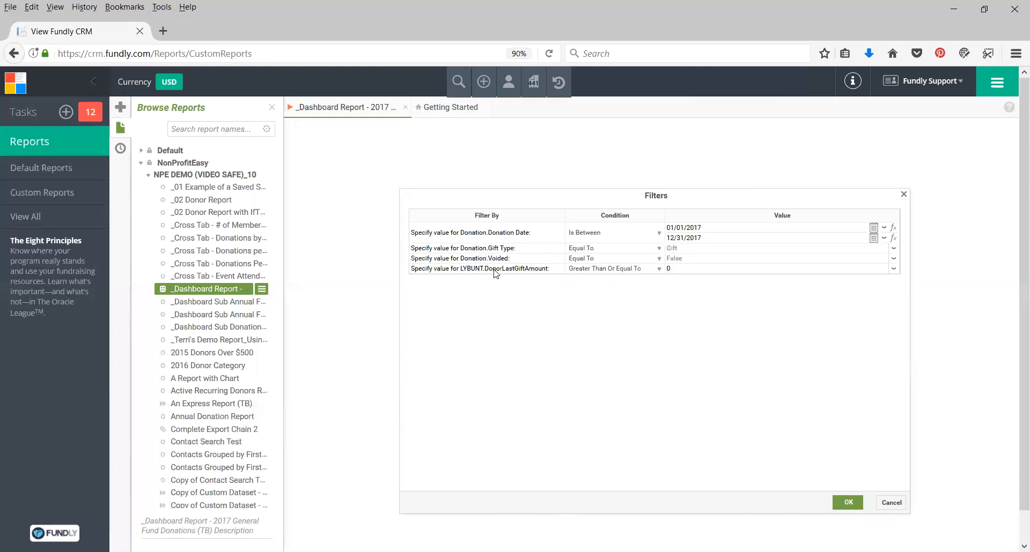
left_click(844, 504)
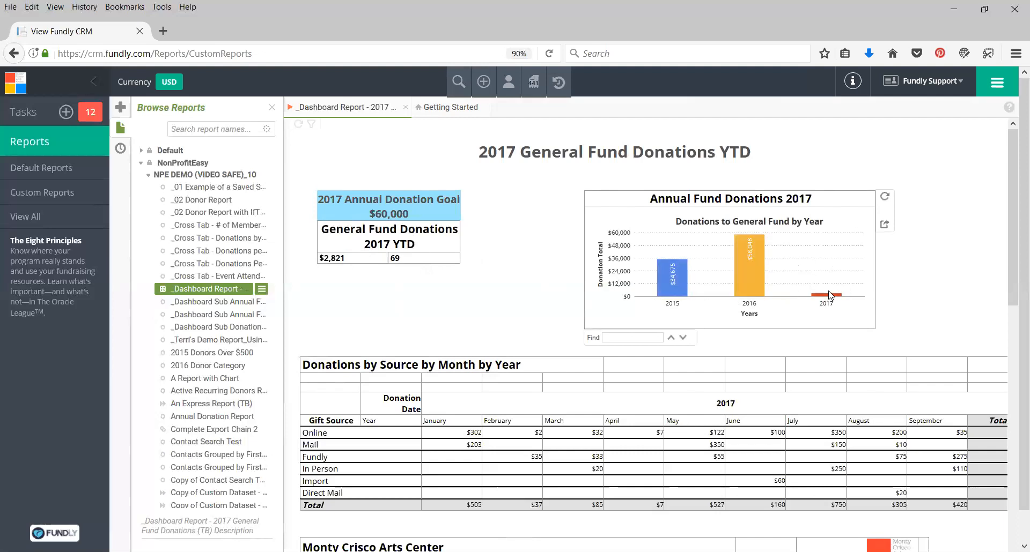
Review the report's donation goal summary, donations-by-year chart, source table and LYBUNT donor list.
mouse_move(834, 299)
mouse_move(763, 257)
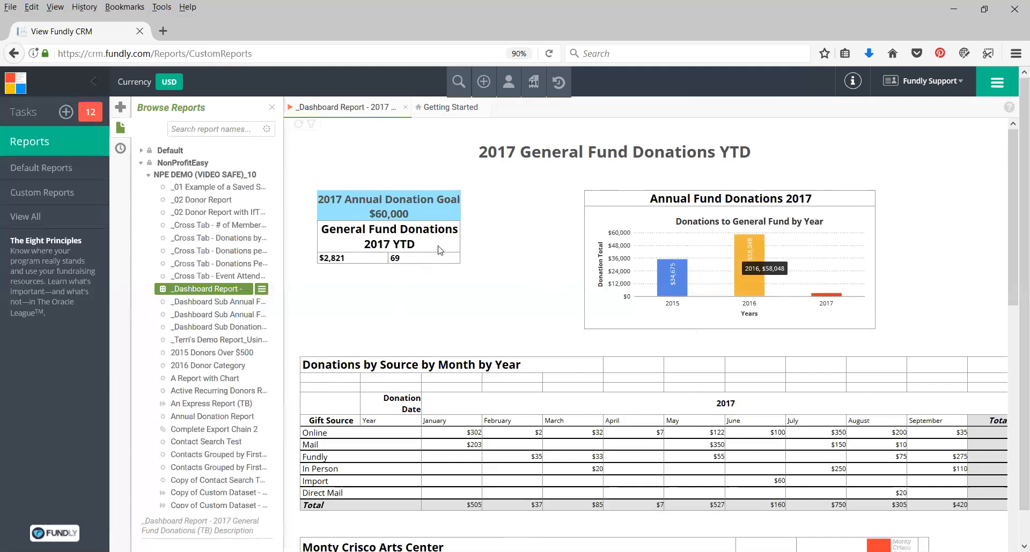
mouse_move(683, 279)
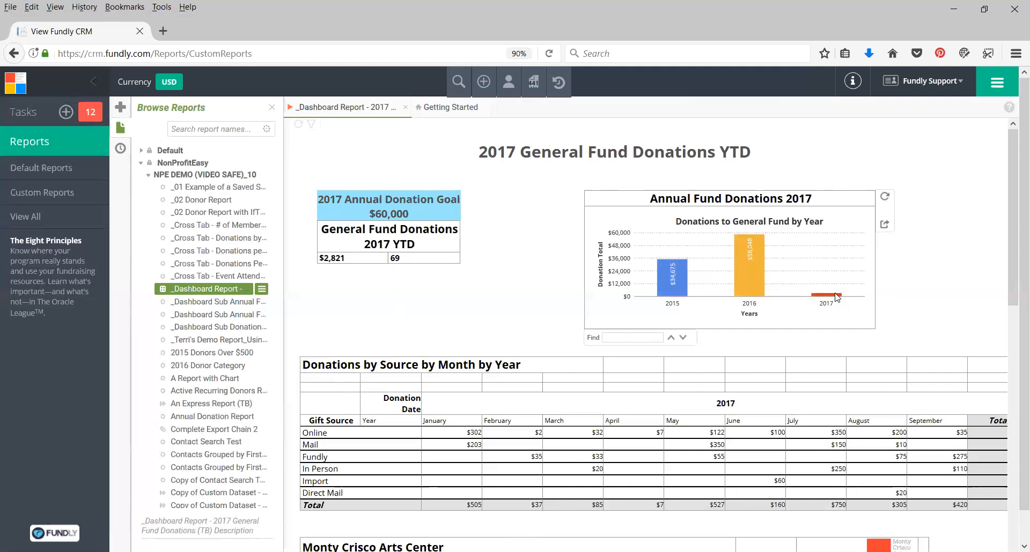
scroll(841, 239, "down", 2)
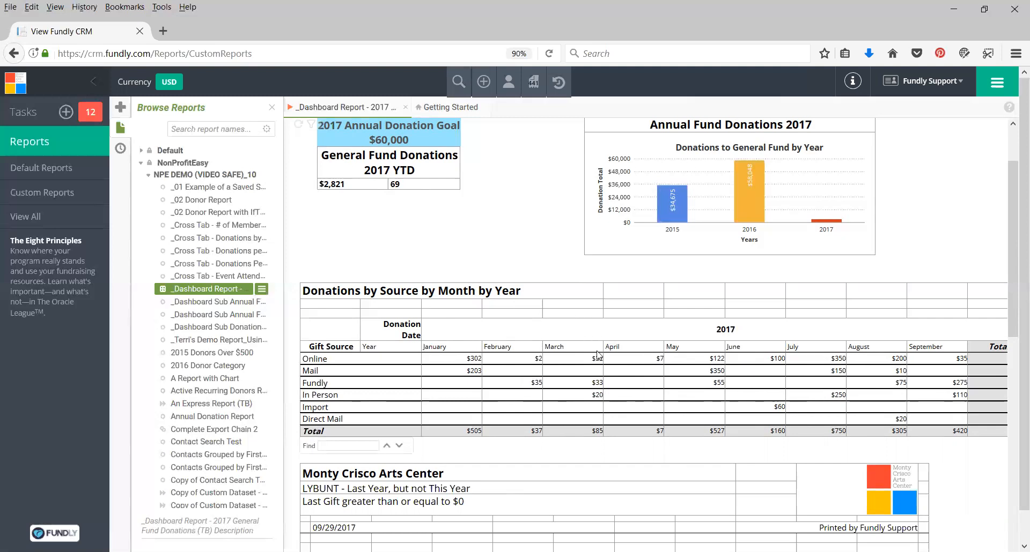
scroll(594, 349, "down", 2)
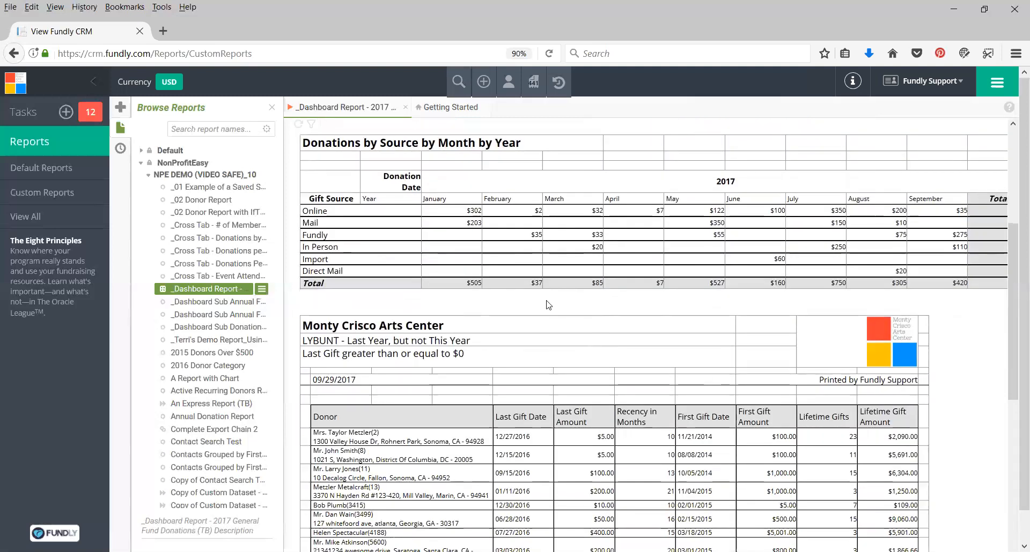
scroll(507, 274, "up", 3)
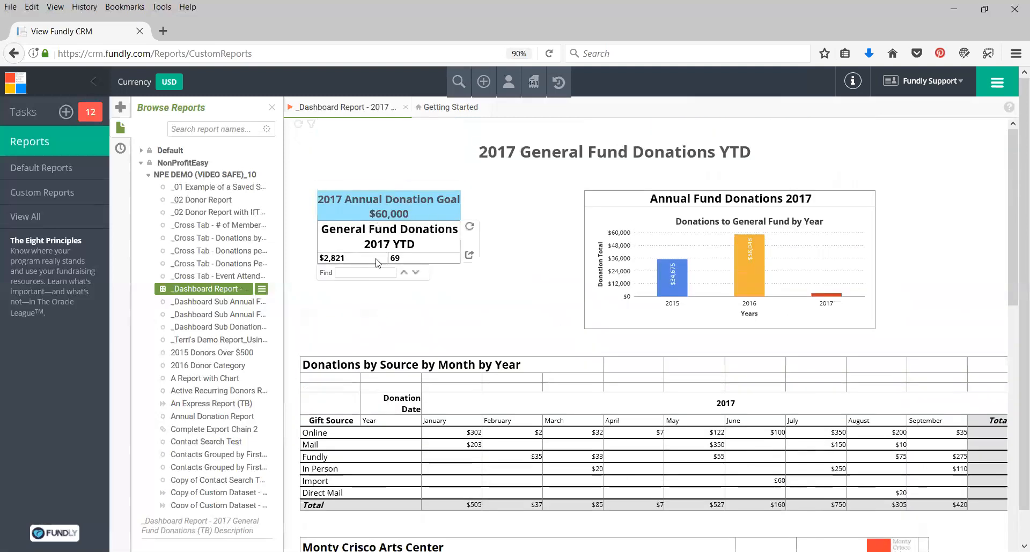
scroll(488, 322, "down", 3)
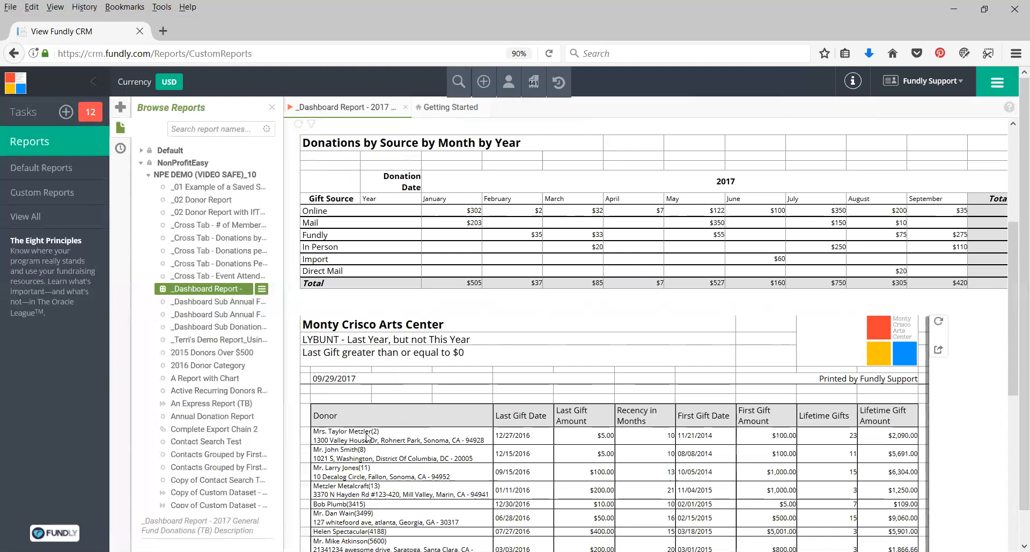
scroll(421, 441, "down", 3)
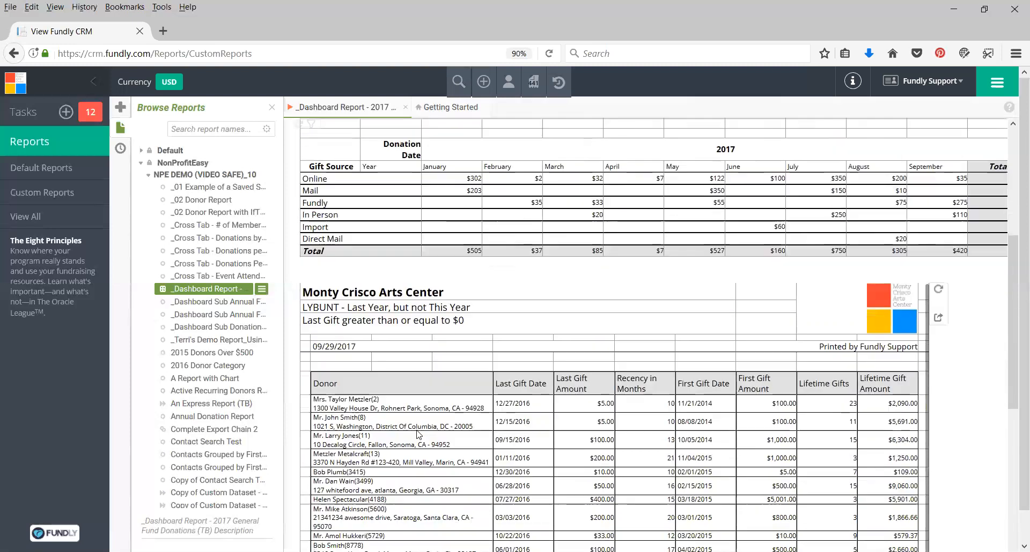
scroll(408, 388, "down", 2)
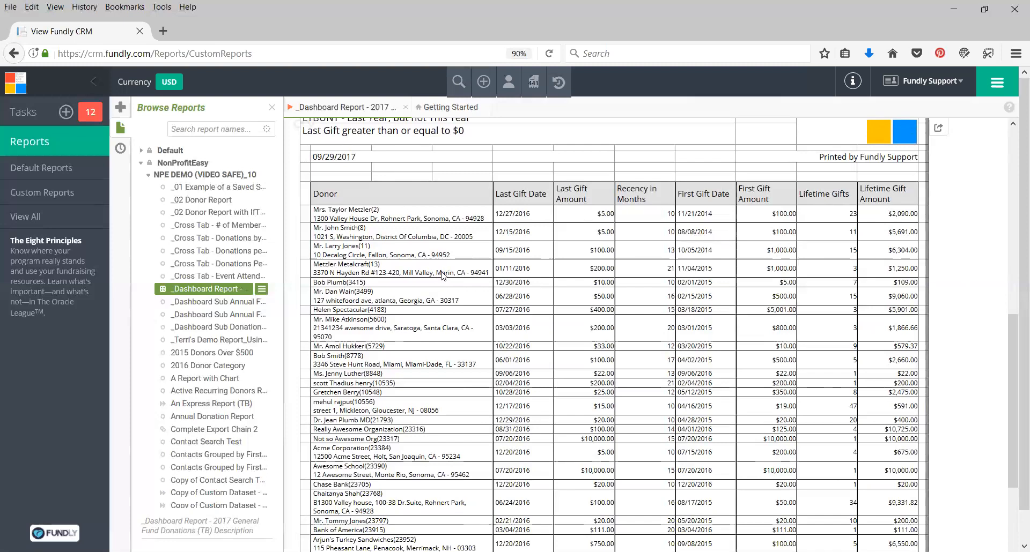
scroll(453, 275, "up", 10)
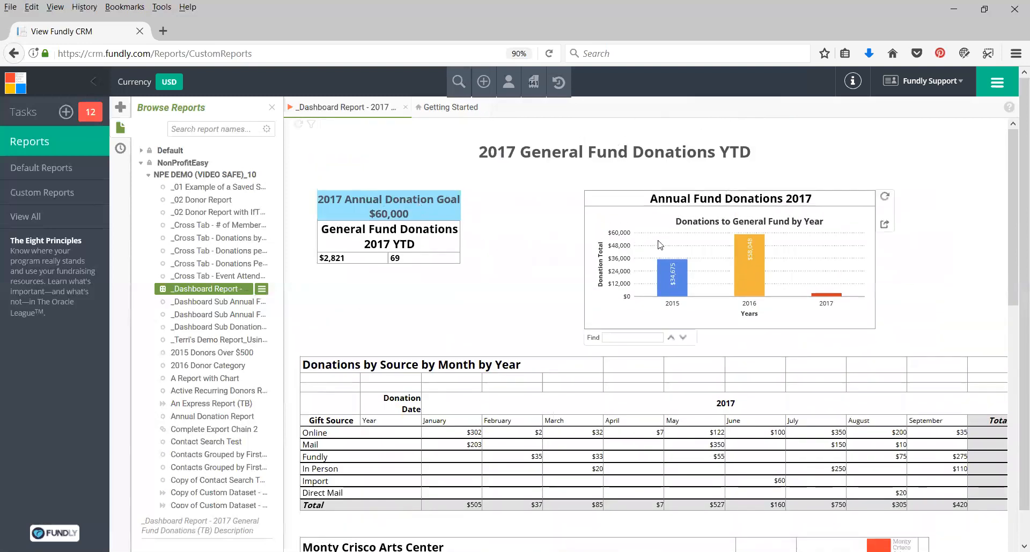
scroll(515, 343, "down", 3)
scroll(515, 344, "up", 3)
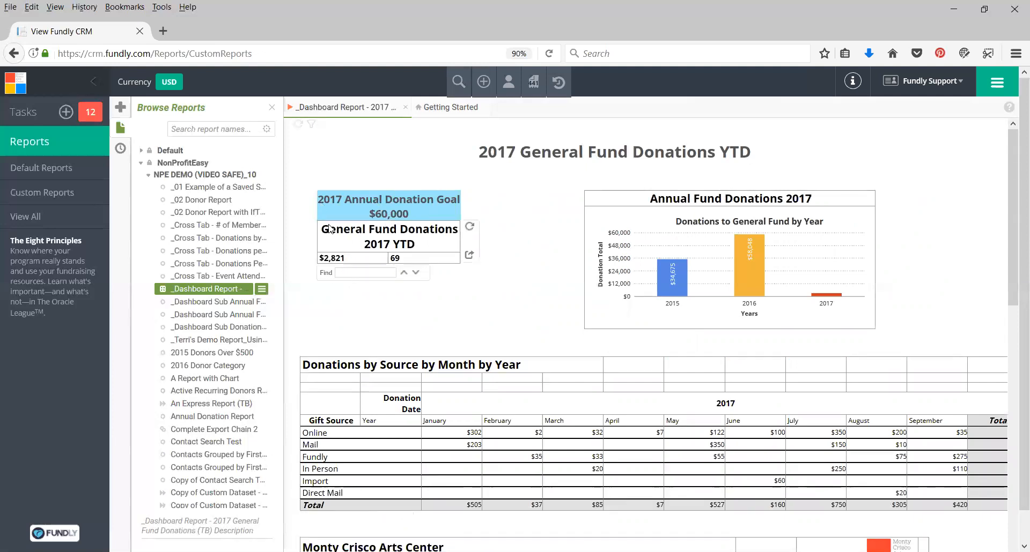
scroll(429, 444, "down", 5)
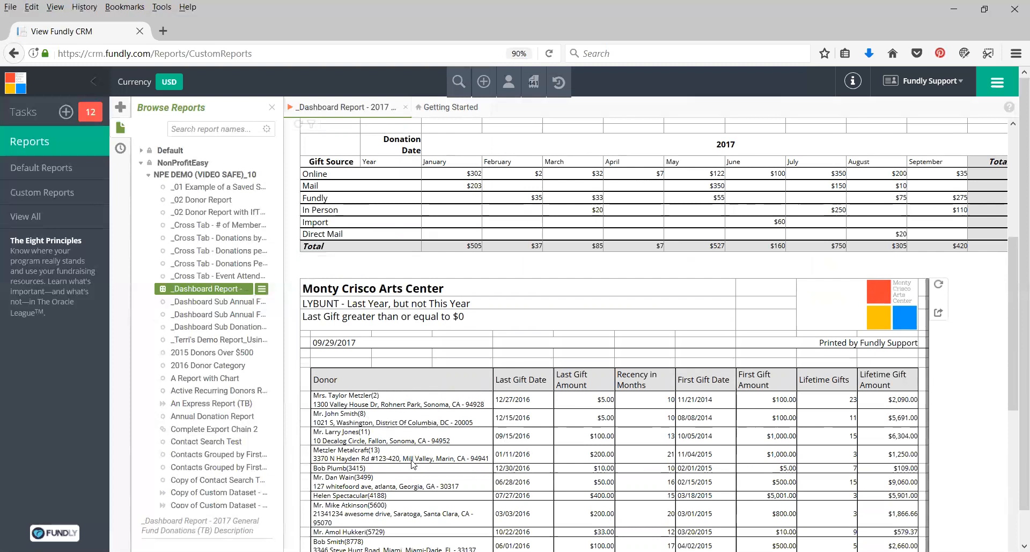
scroll(426, 435, "down", 1)
scroll(426, 436, "down", 5)
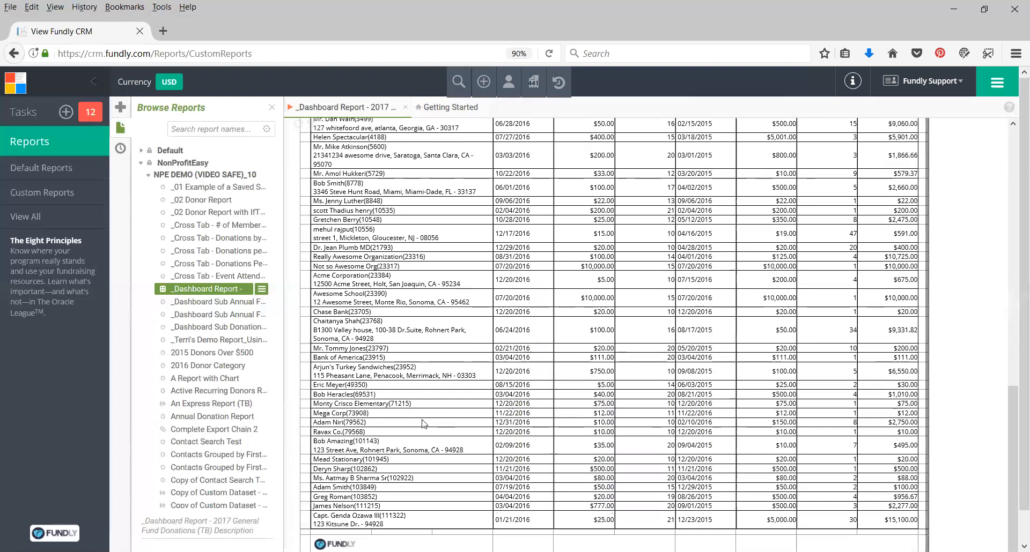
scroll(423, 426, "up", 3)
scroll(424, 425, "up", 6)
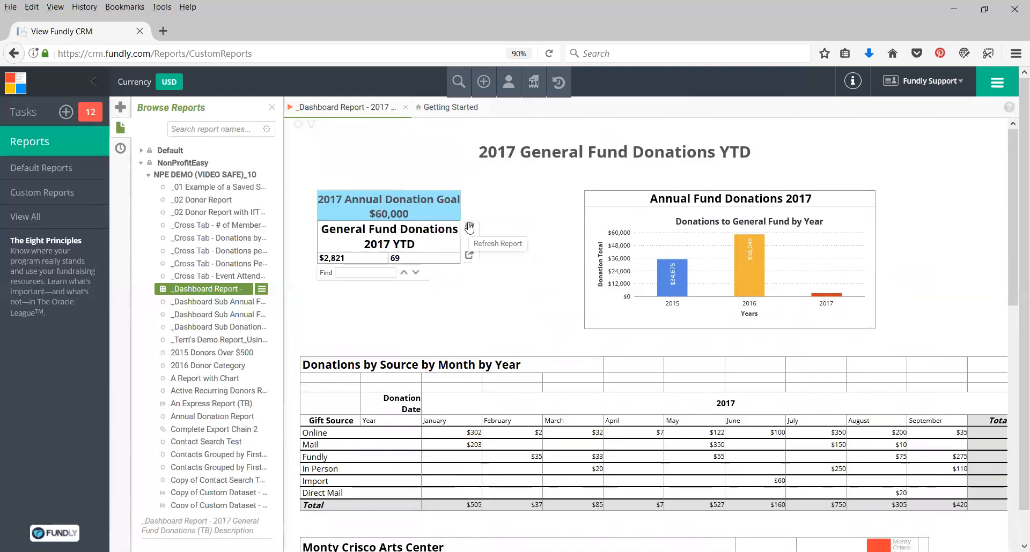
Revisit the report's summary blocks, yearly chart and donations by source by month table.
mouse_move(887, 231)
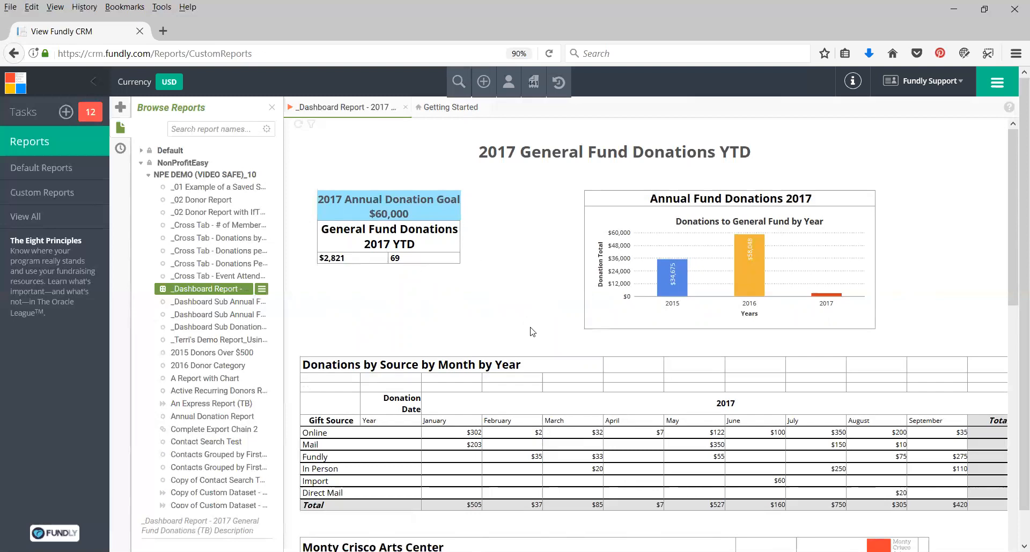
scroll(532, 332, "down", 3)
scroll(538, 322, "up", 3)
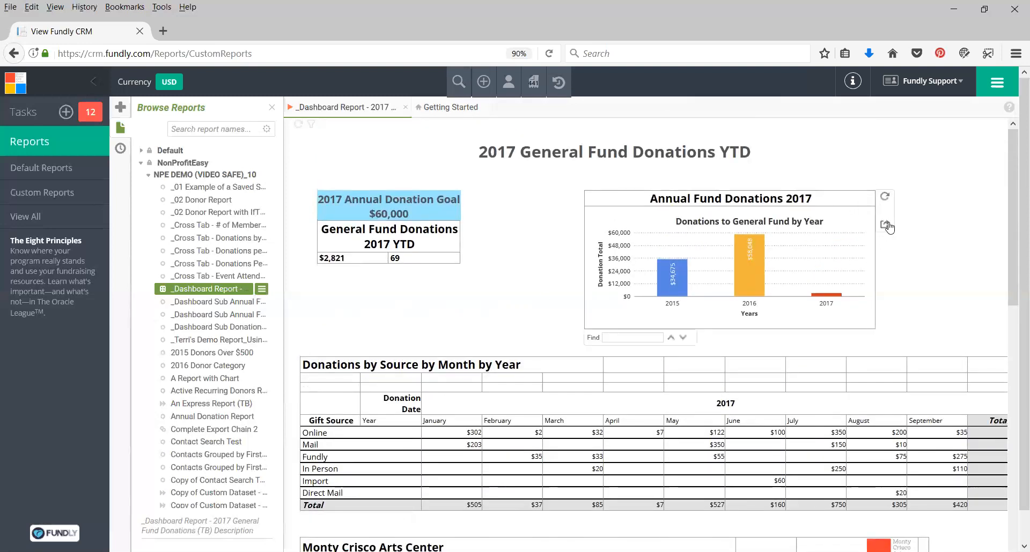
mouse_move(424, 258)
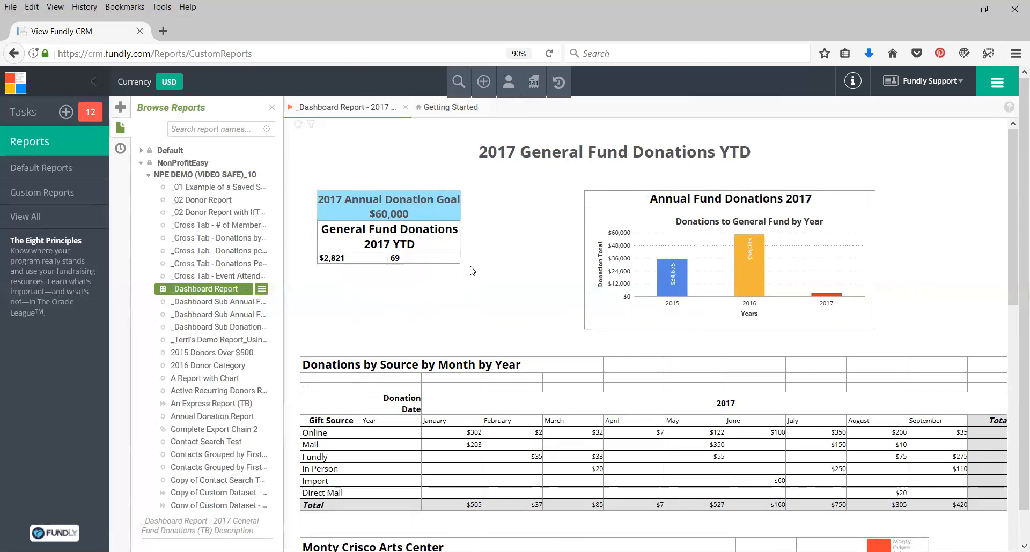
scroll(559, 529, "down", 3)
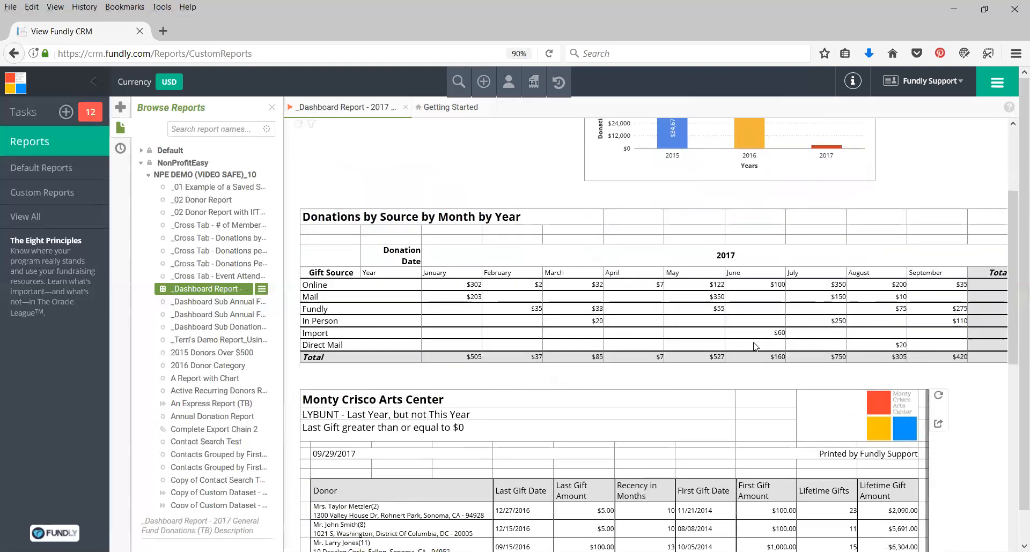
scroll(884, 320, "up", 3)
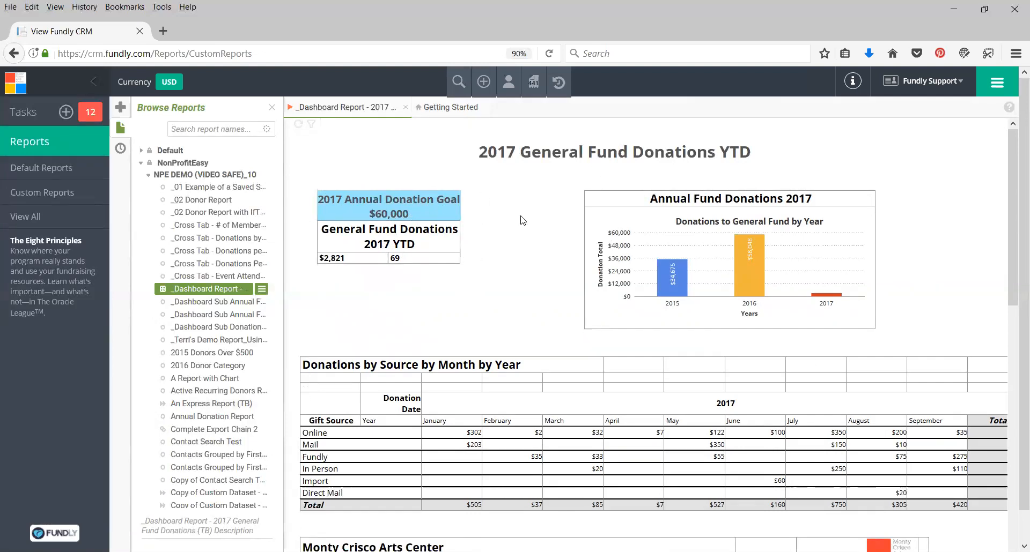
mouse_move(435, 229)
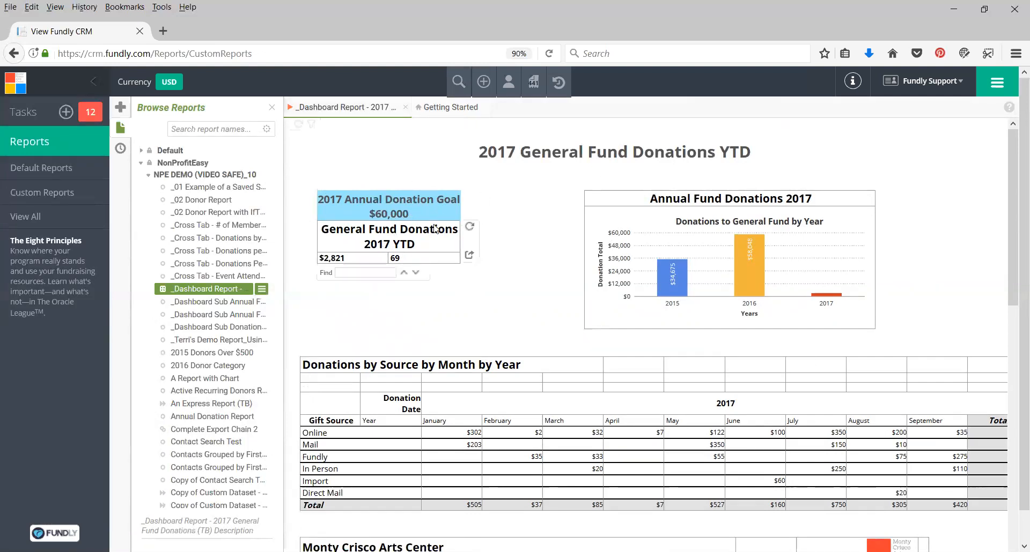
scroll(413, 412, "down", 5)
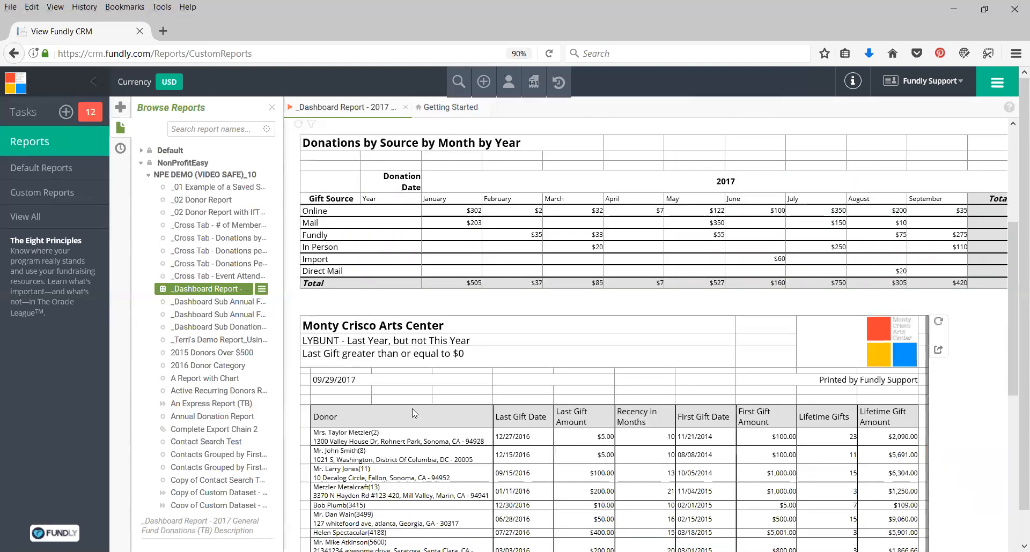
scroll(546, 401, "up", 5)
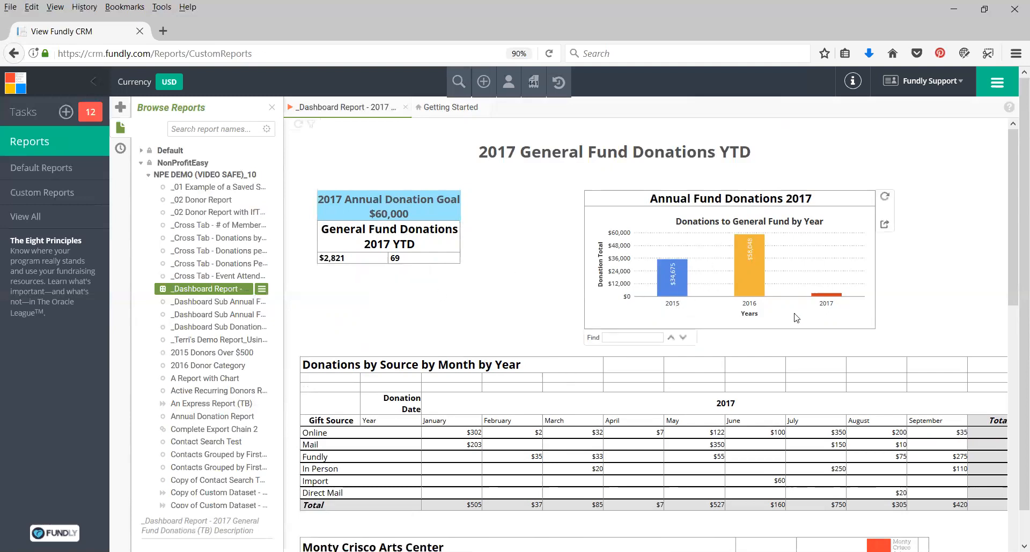
scroll(547, 368, "down", 2)
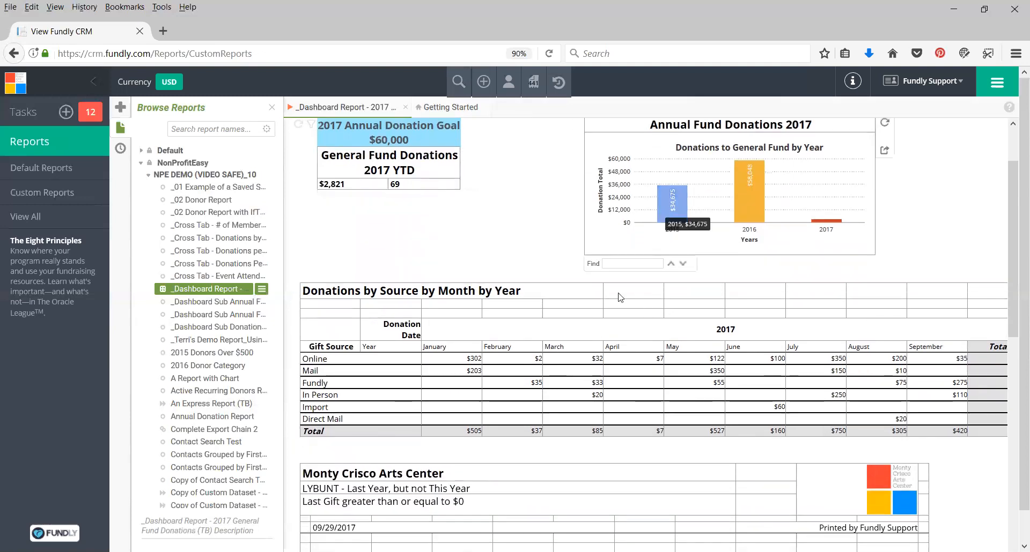
scroll(536, 241, "down", 2)
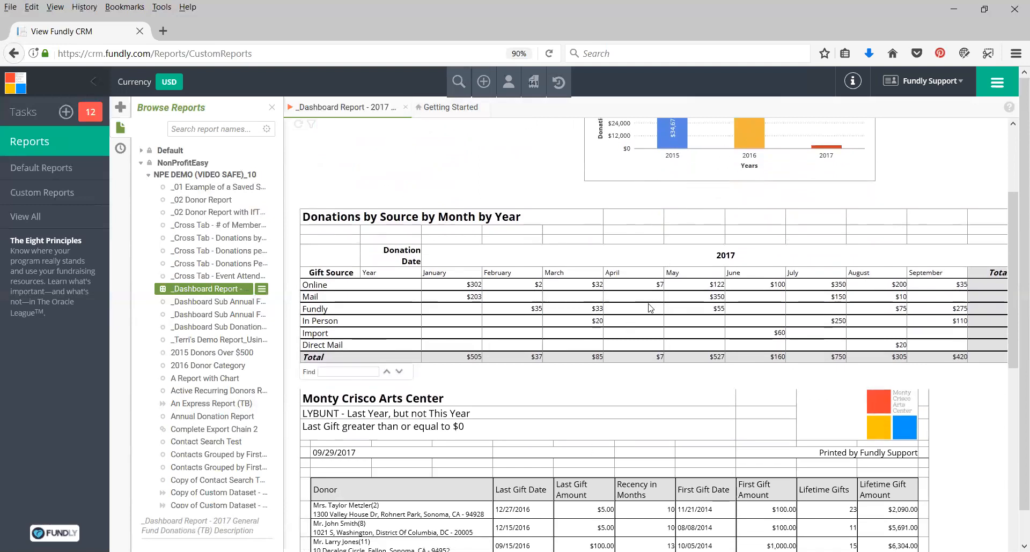
scroll(650, 308, "up", 4)
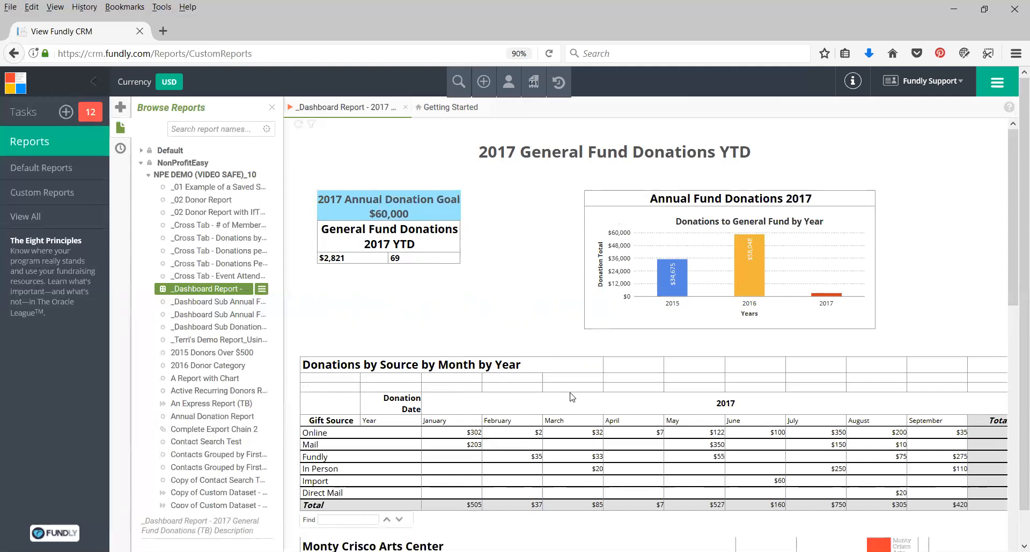
Examine the cell formatting toolbar and its apply-to options on the source table and LYBUNT donor list.
scroll(571, 397, "down", 3)
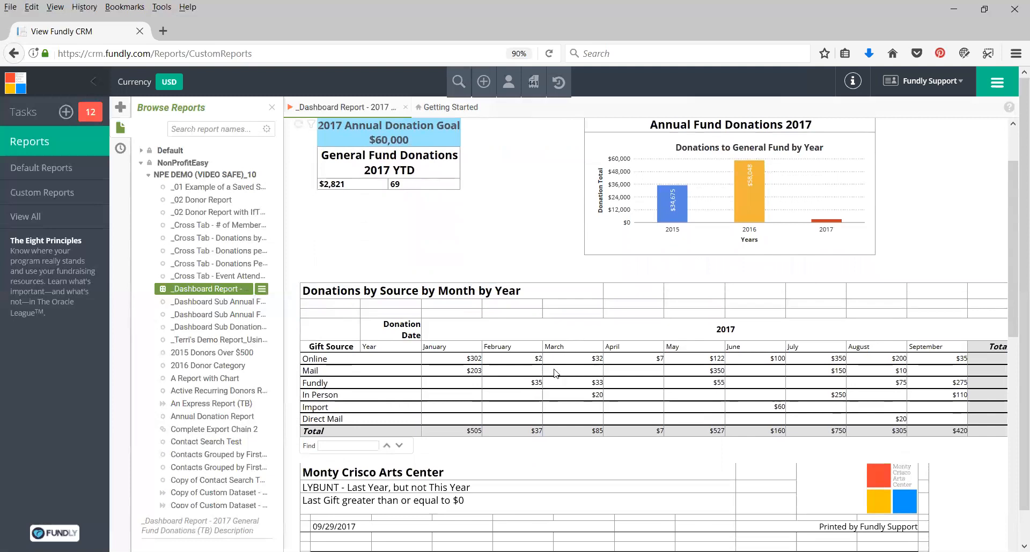
left_click(523, 362)
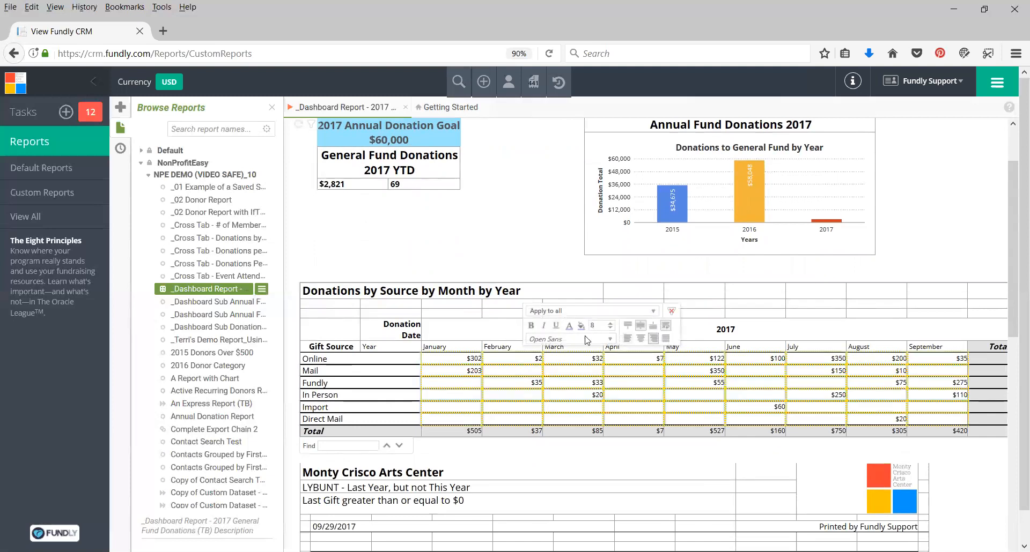
left_click(584, 312)
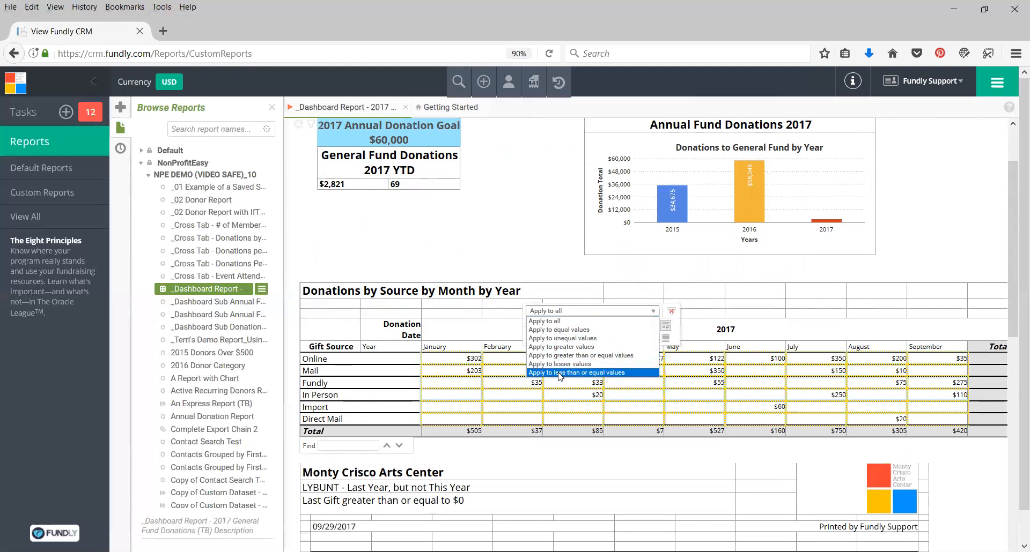
left_click(563, 313)
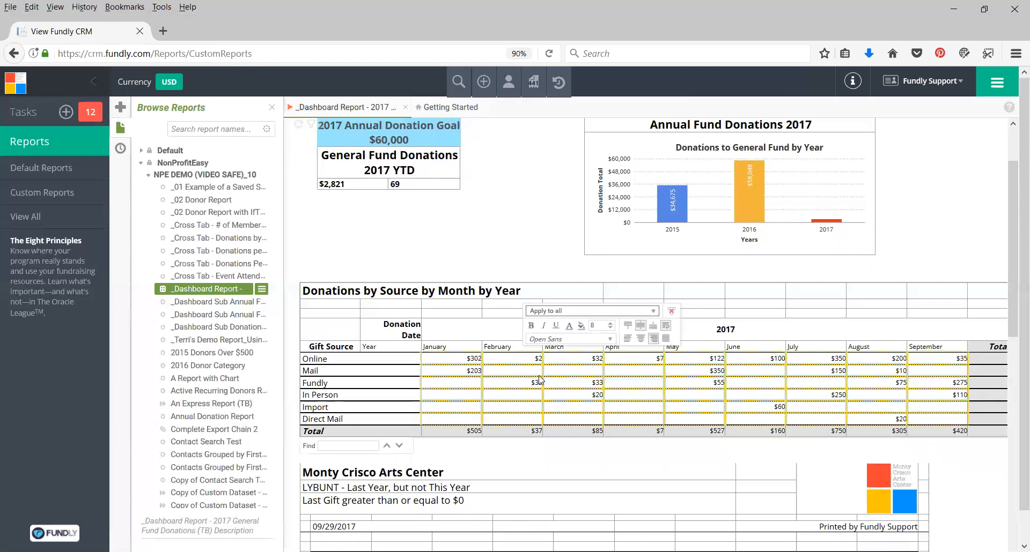
left_click(654, 272)
scroll(437, 370, "down", 4)
left_click(437, 367)
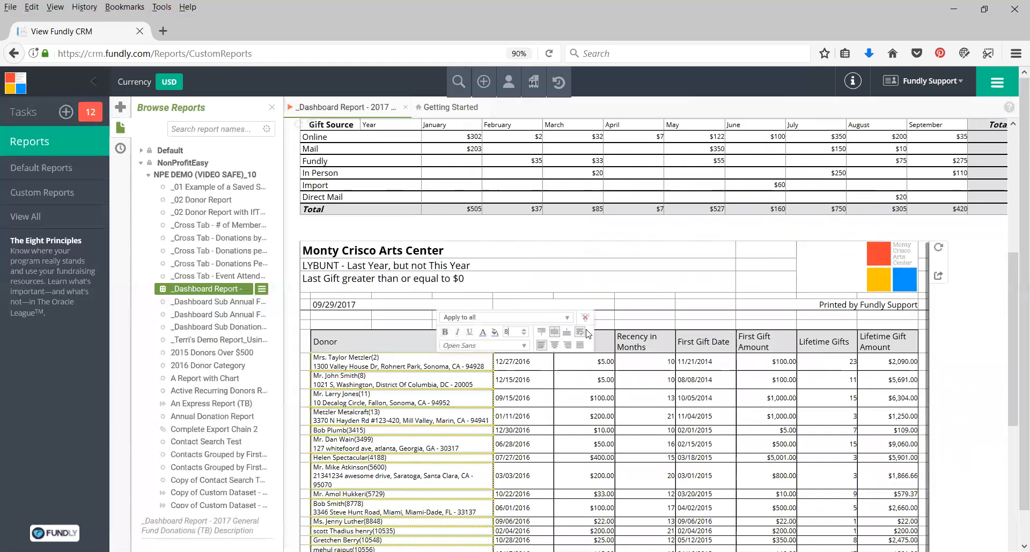
left_click(618, 264)
scroll(617, 264, "up", 5)
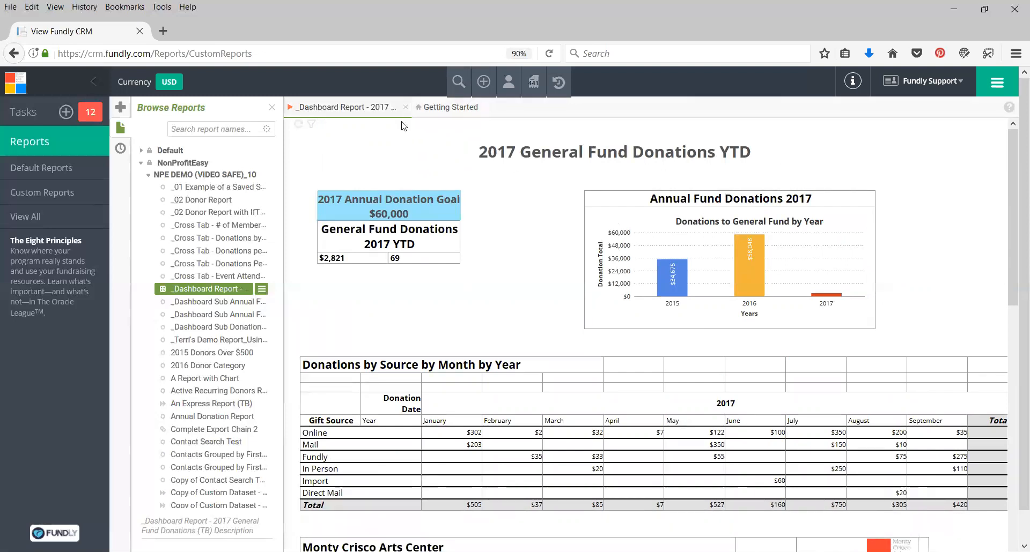
Create a new dashboard and collapse the report browser panel.
left_click(120, 110)
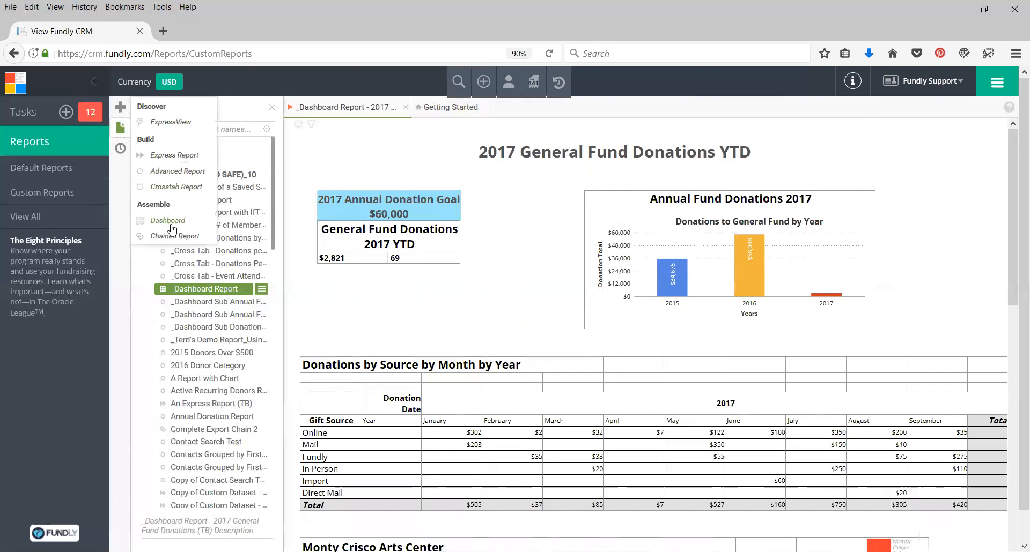
left_click(164, 222)
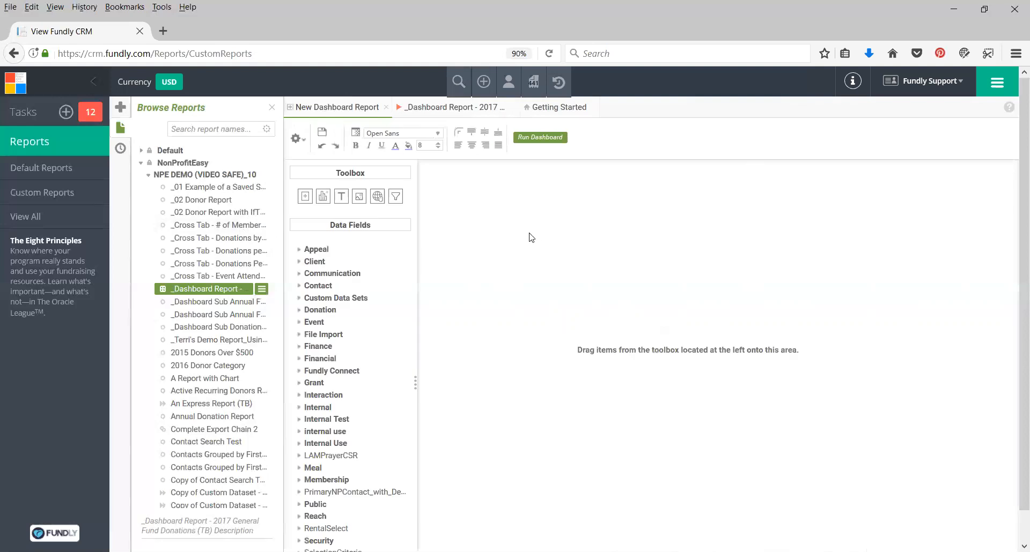
left_click(272, 111)
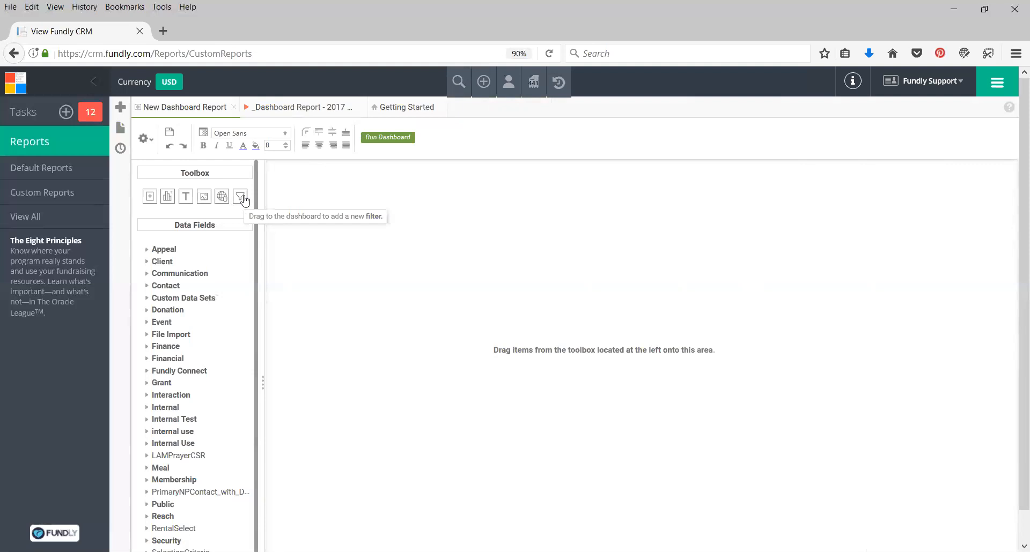
Add an existing-report item to the dashboard canvas and choose the _Dashboard Sub Annual Fund Donations report.
left_click(152, 198)
left_click_drag(151, 198, 404, 218)
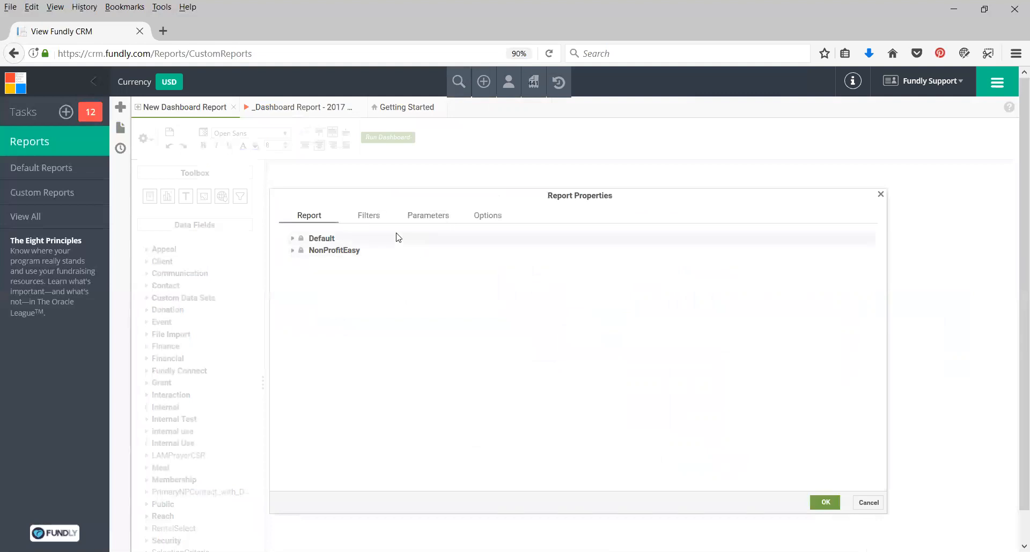
left_click(292, 251)
left_click(299, 263)
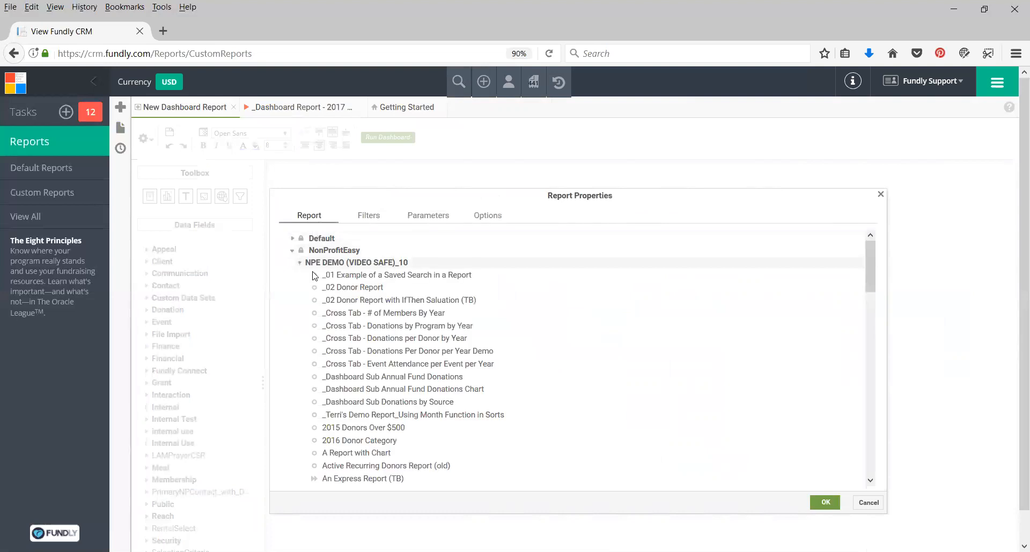
scroll(395, 326, "down", 3)
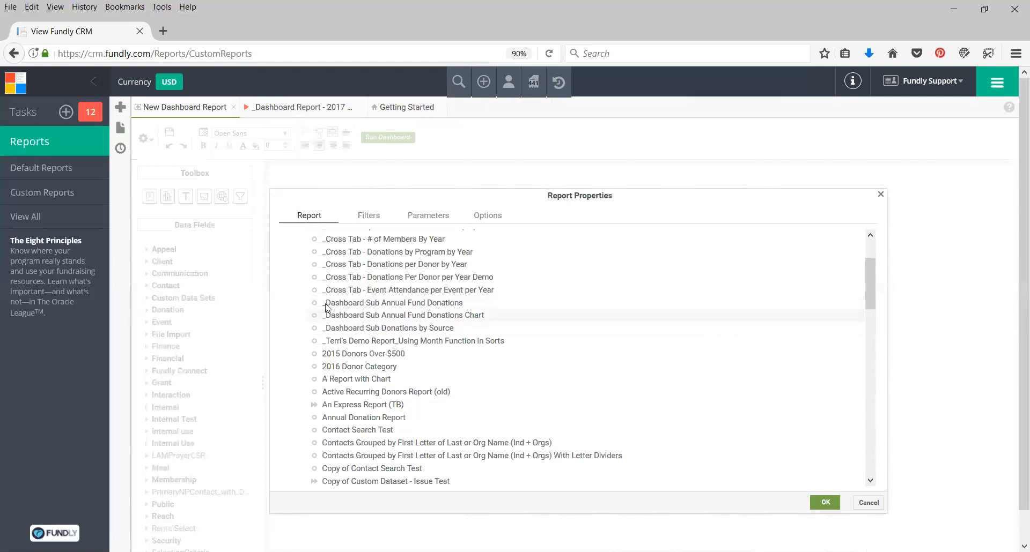
scroll(416, 380, "down", 10)
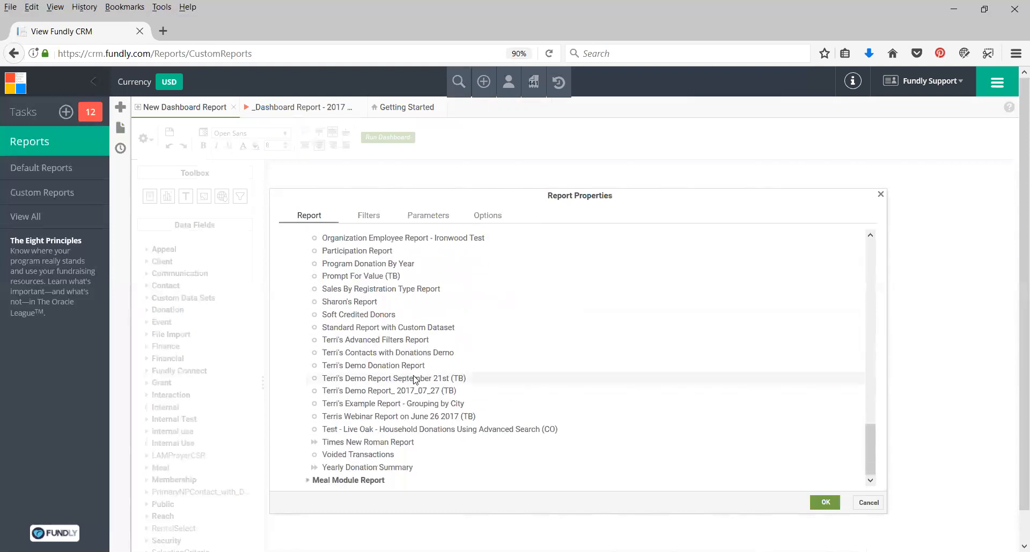
scroll(416, 379, "up", 15)
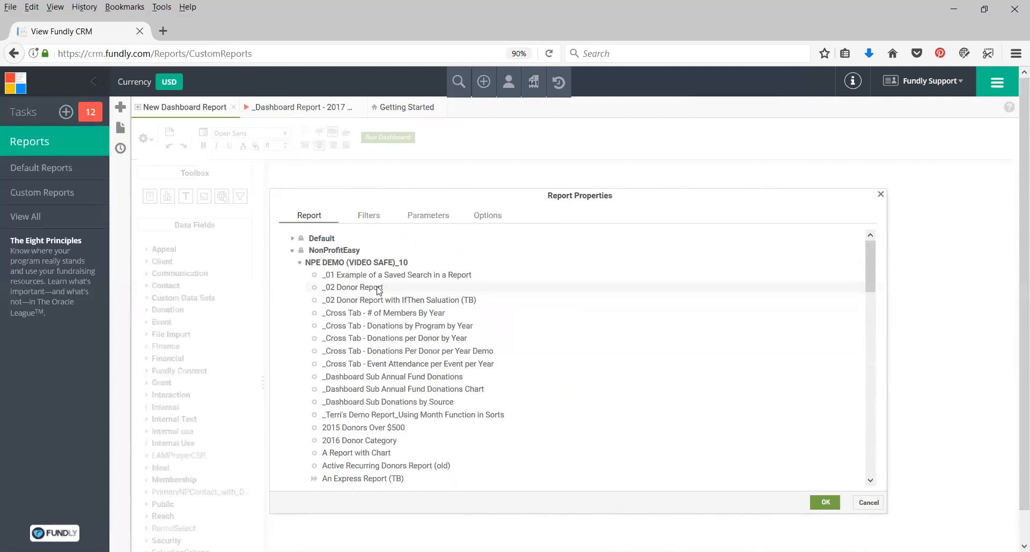
left_click(378, 382)
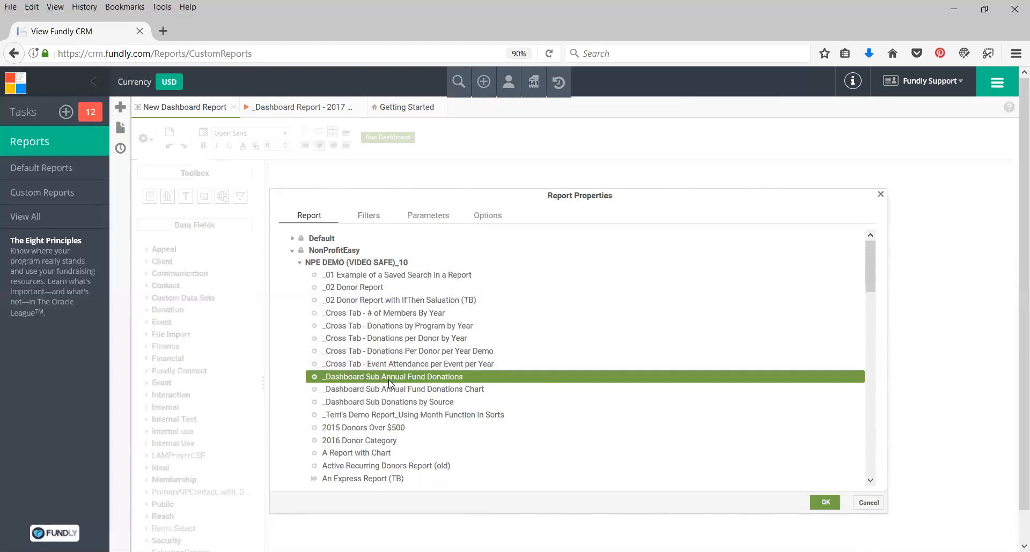
Check the item's filters and parameters, then set its report label to 2017 Donations YTD.
left_click(368, 217)
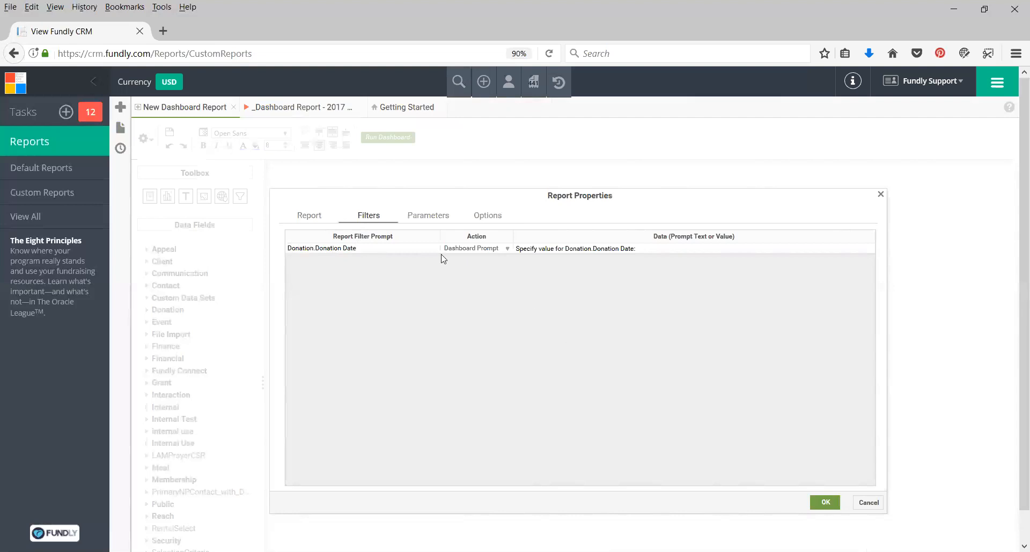
left_click(492, 217)
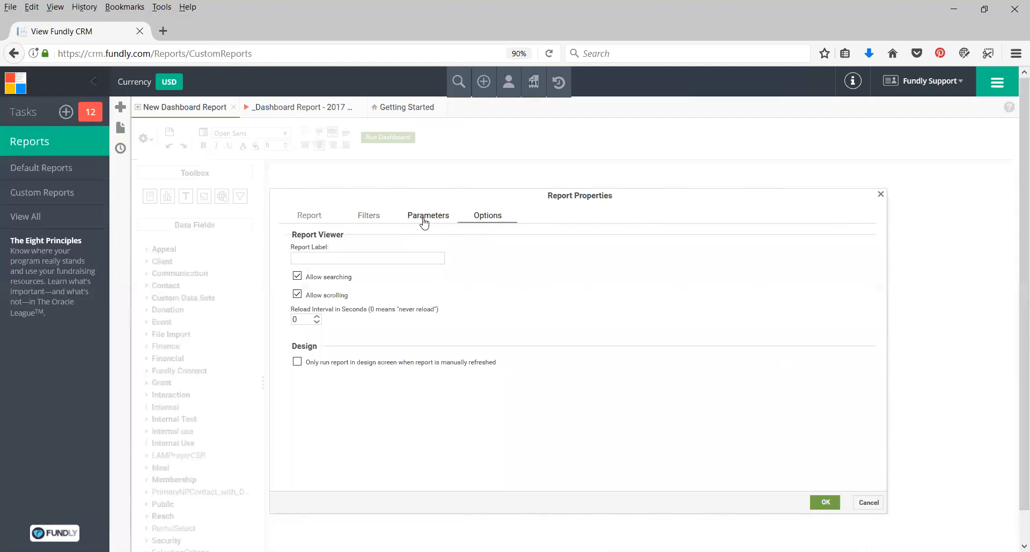
left_click(424, 221)
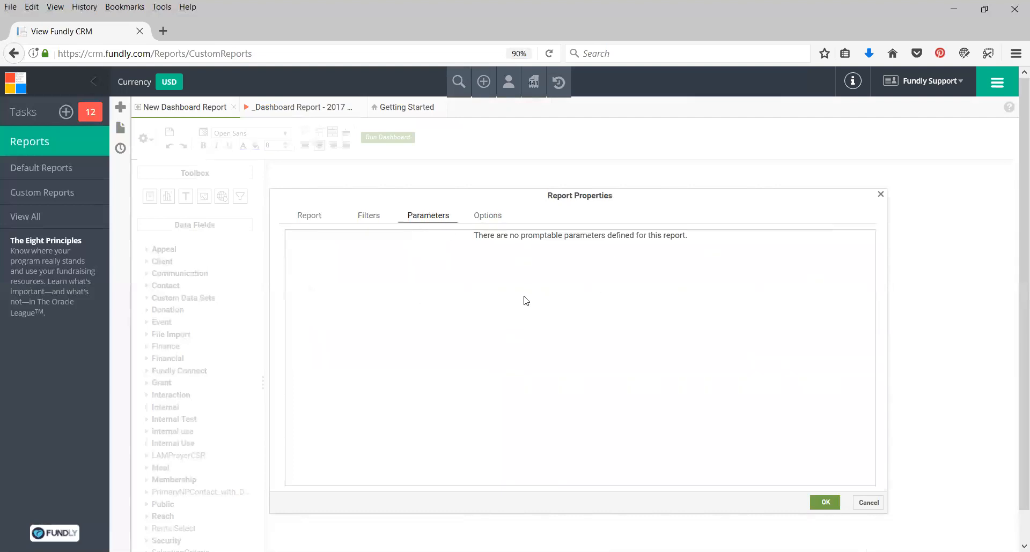
left_click(487, 216)
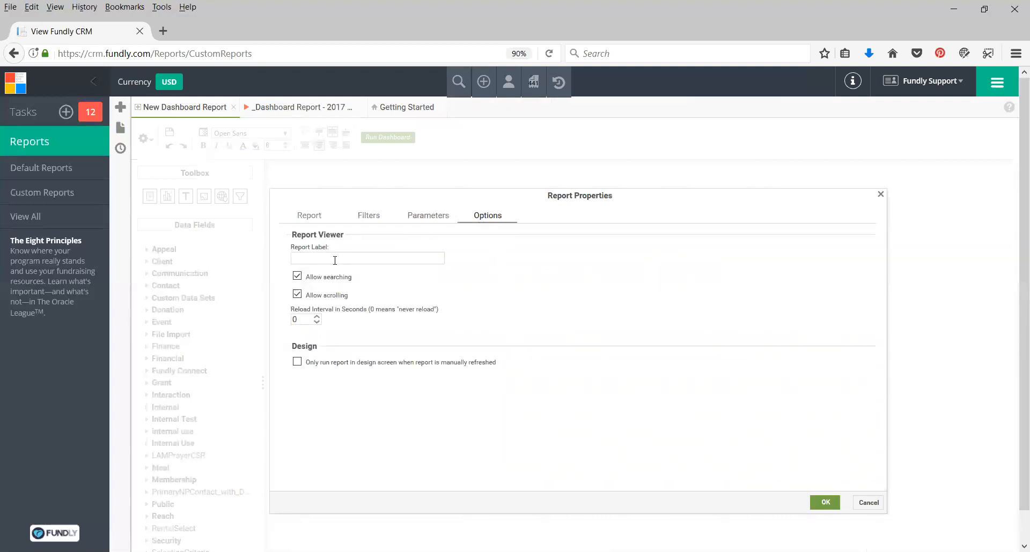
left_click(309, 260)
type("2017 Donations YTD")
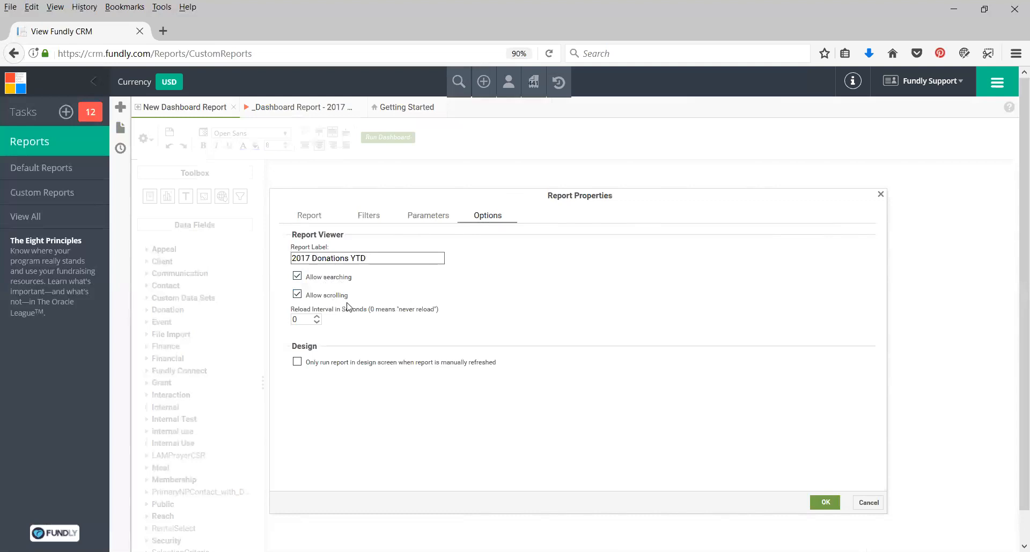
Review the searching, scrolling and design refresh options and apply the report properties.
left_click(320, 277)
left_click(332, 278)
left_click(333, 296)
left_click(339, 296)
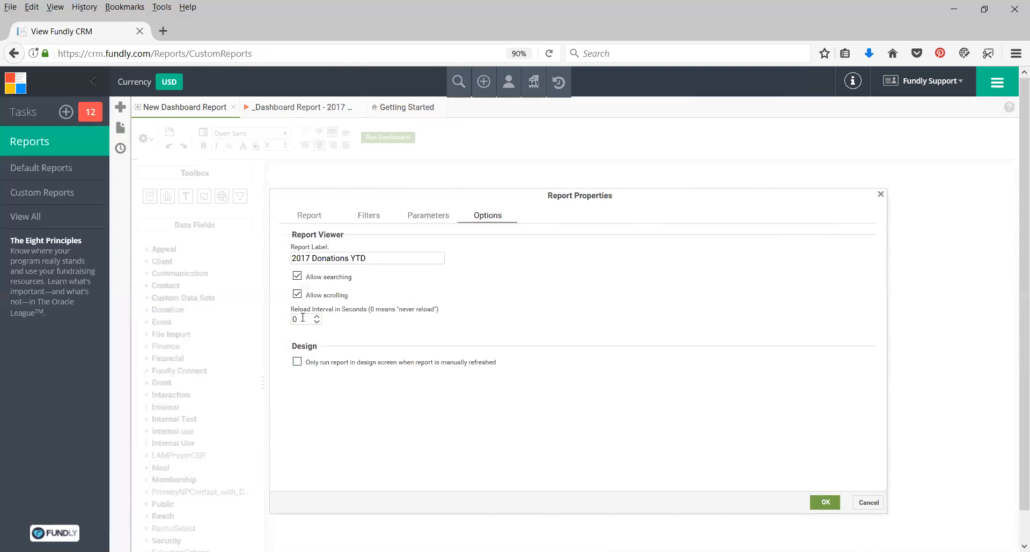
left_click(311, 363)
left_click(825, 500)
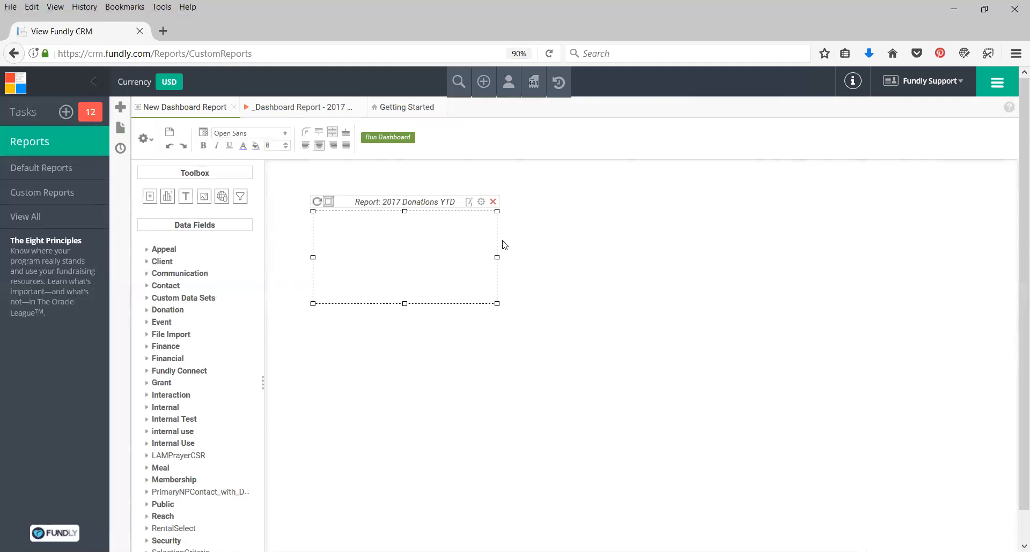
Preview the embedded report's design, then return and confirm the item's report properties again.
left_click(468, 203)
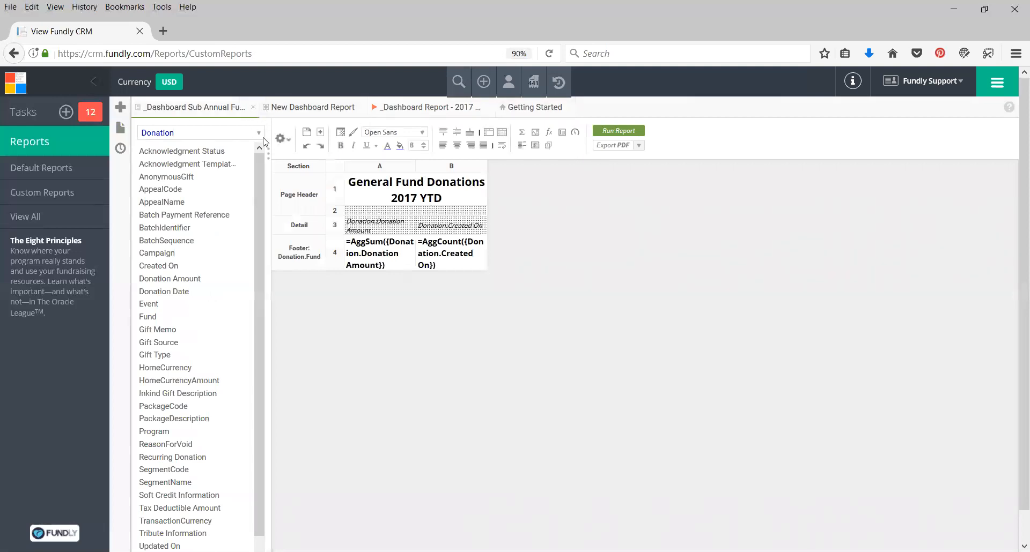
left_click(253, 107)
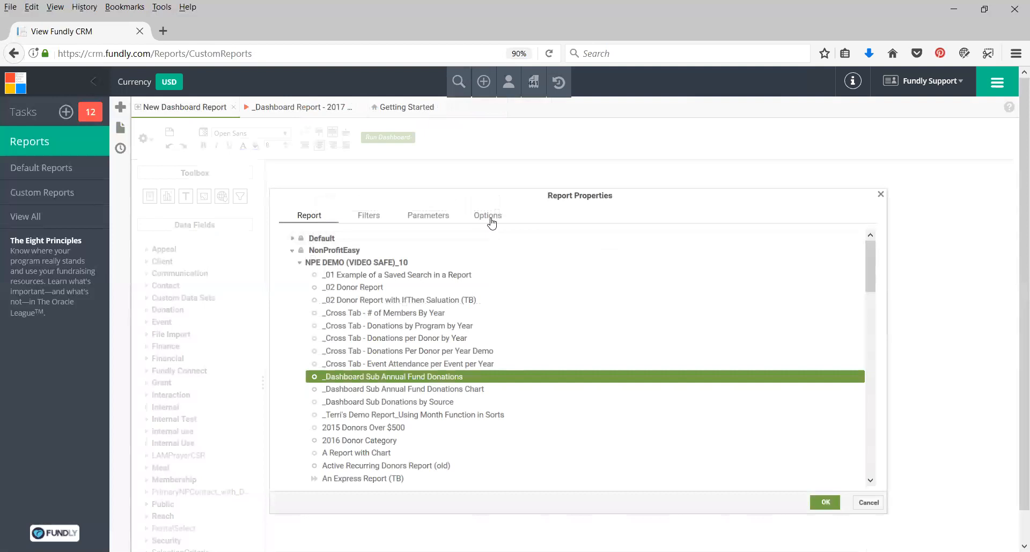
left_click(488, 219)
left_click(826, 503)
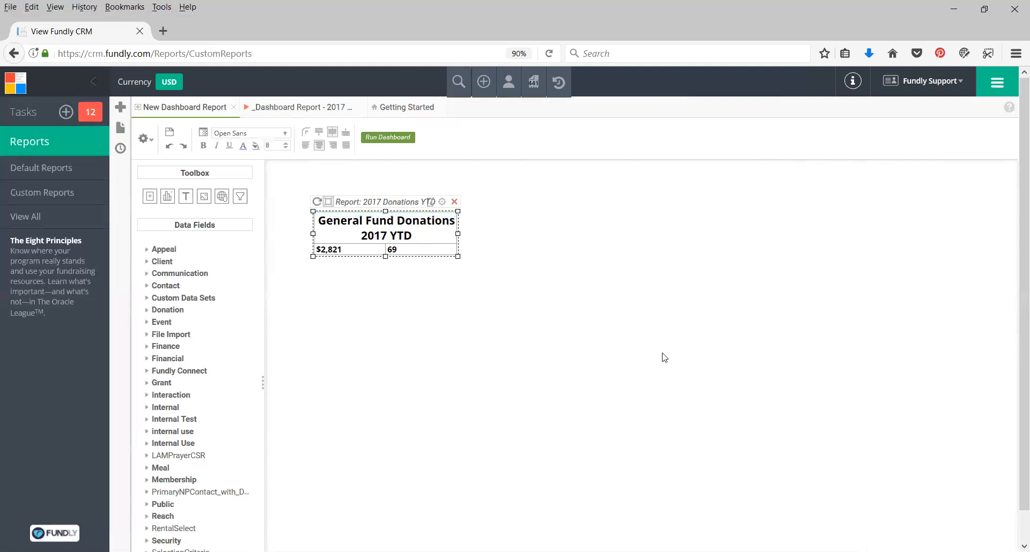
Enlarge the report item's frame and fit it back to its content.
left_click(417, 288)
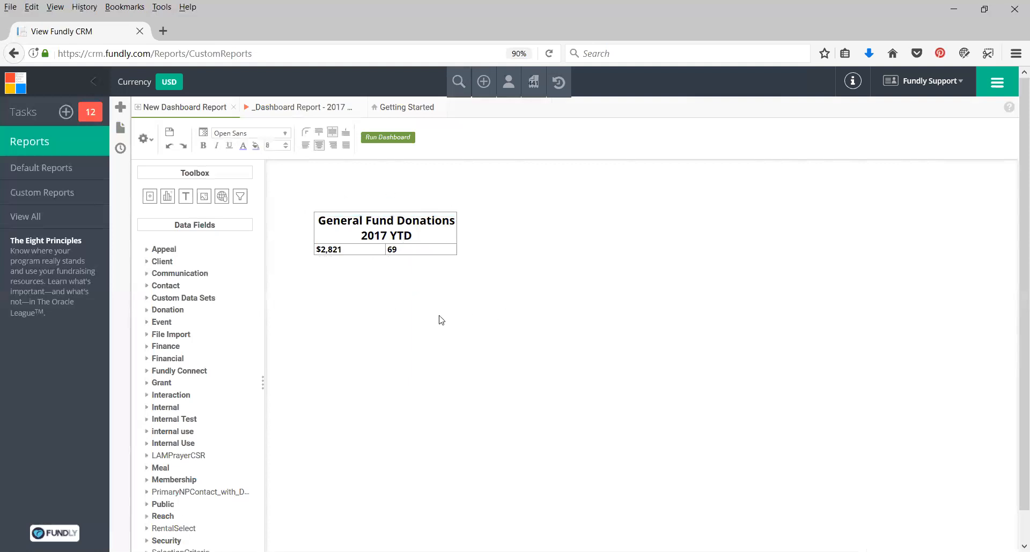
left_click(433, 235)
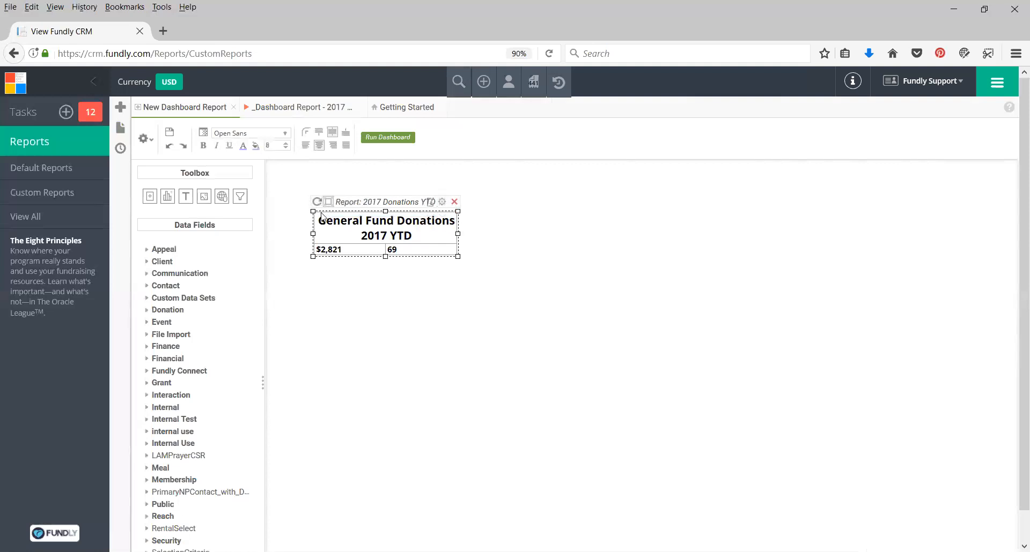
left_click_drag(457, 256, 534, 312)
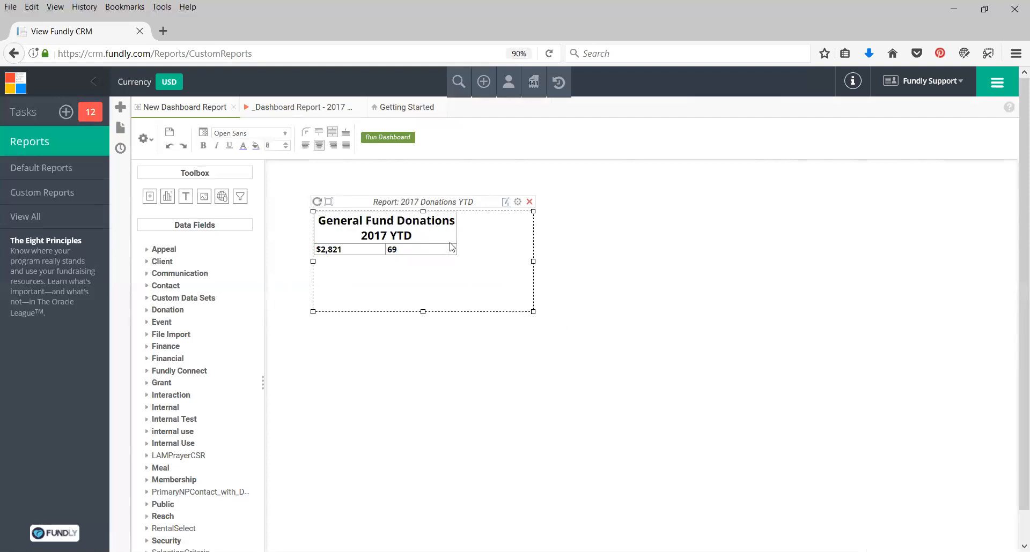
left_click(329, 202)
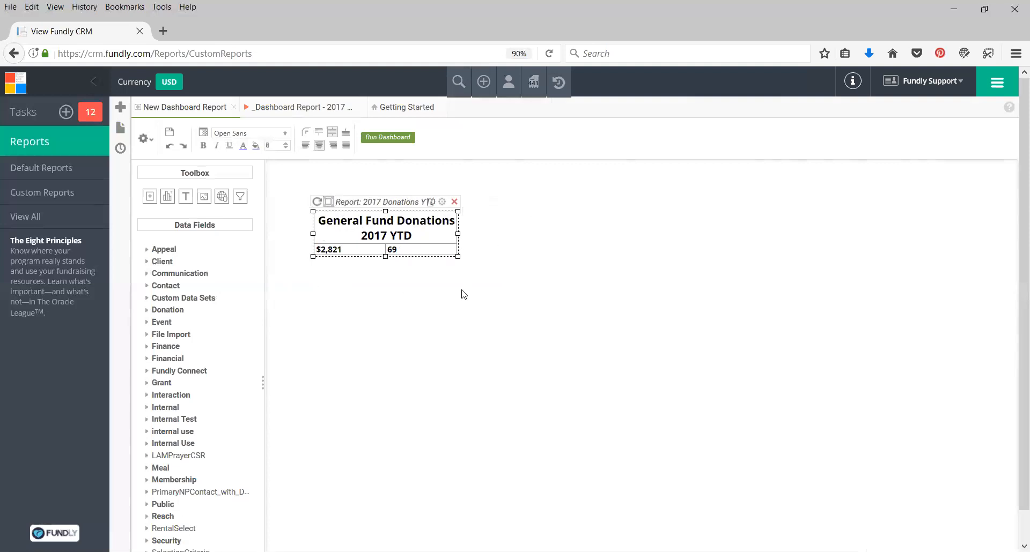
left_click_drag(460, 257, 521, 313)
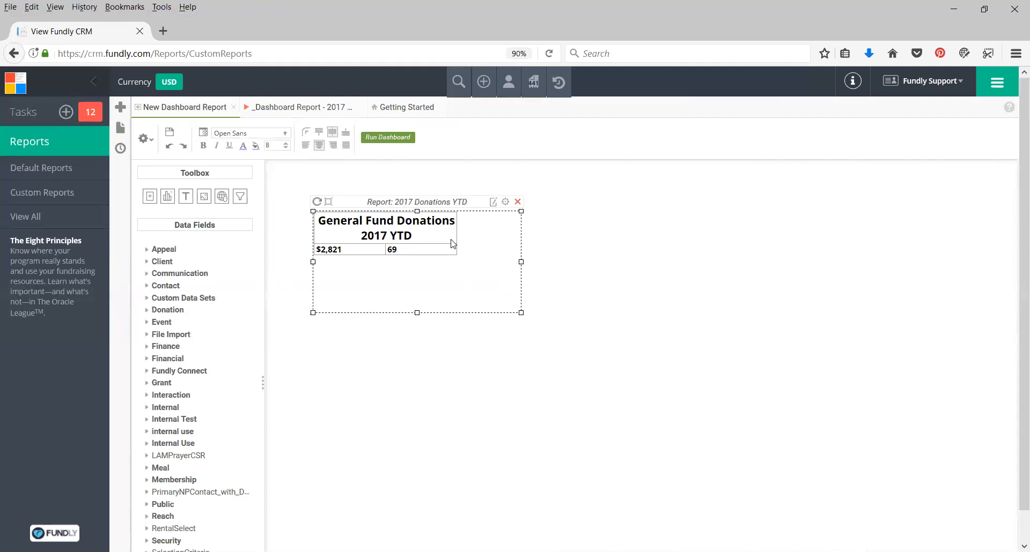
left_click(328, 202)
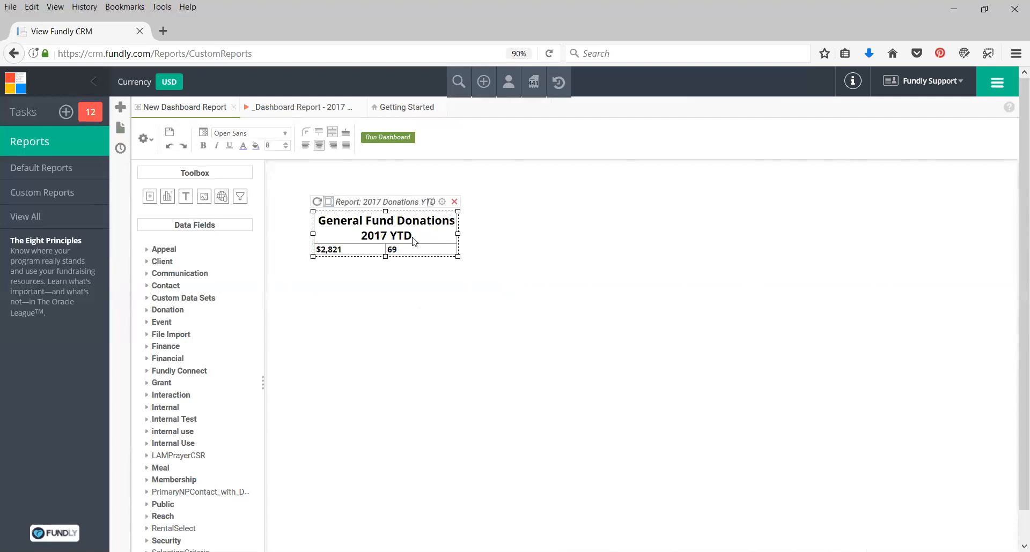
Widen both columns of the embedded report in the designer, save it and return to the dashboard.
left_click(431, 203)
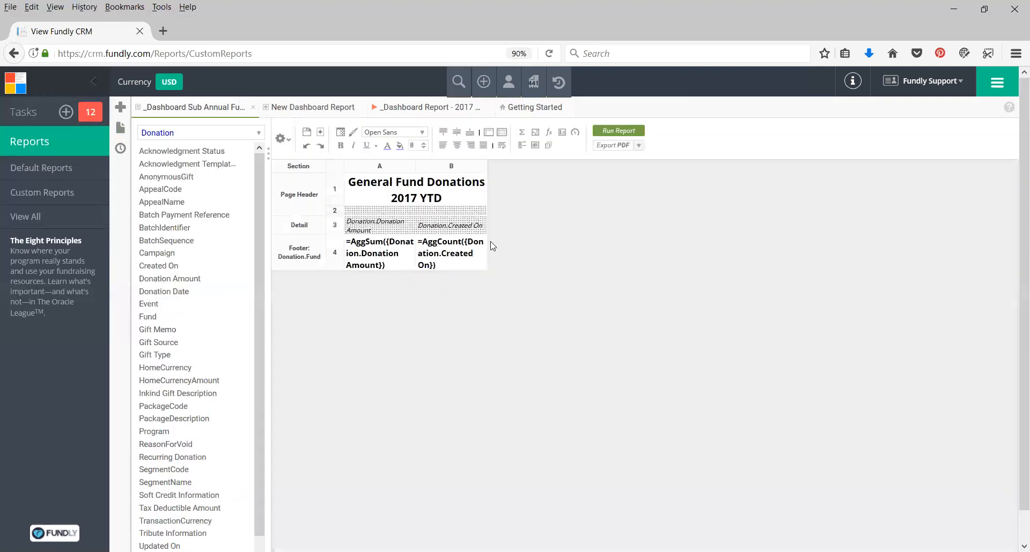
left_click_drag(415, 166, 435, 166)
left_click_drag(507, 166, 525, 166)
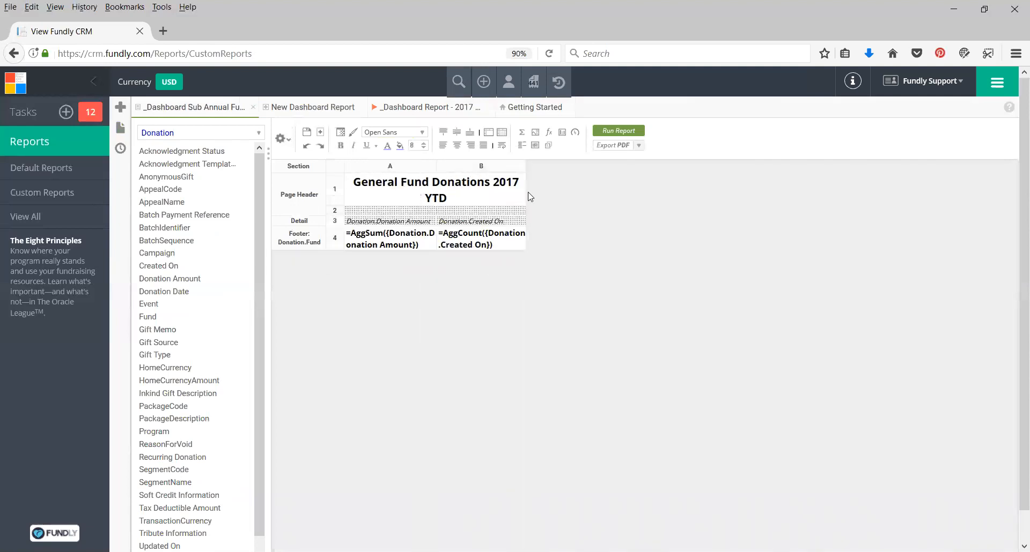
left_click(308, 134)
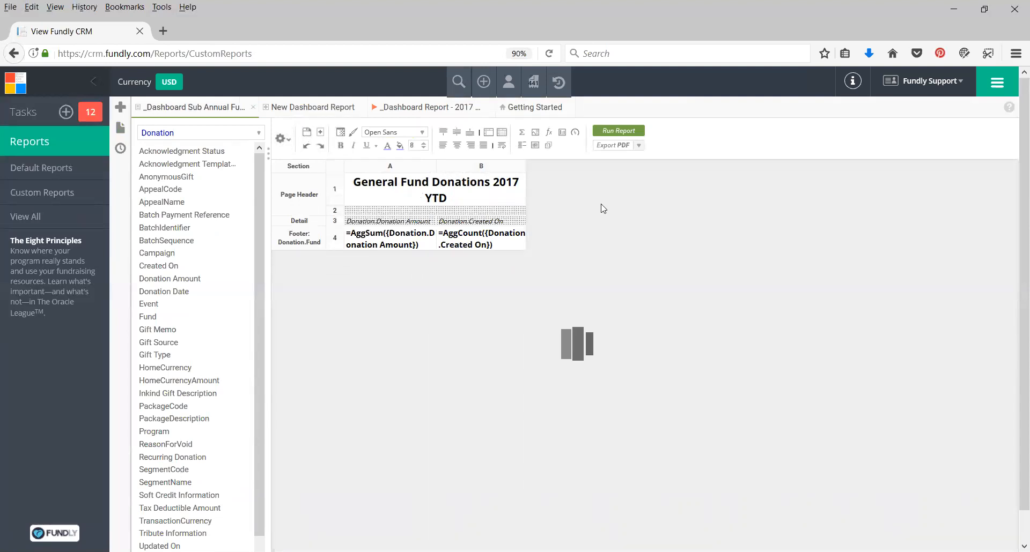
left_click(252, 107)
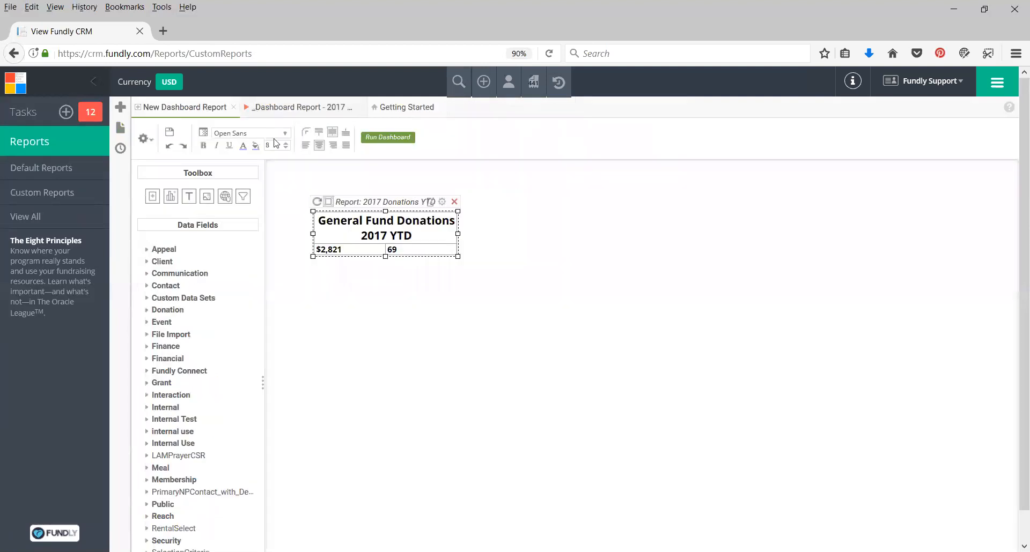
Refresh the General Fund report item, stretch its frame wider, then fit the frame back to the report.
left_click(316, 201)
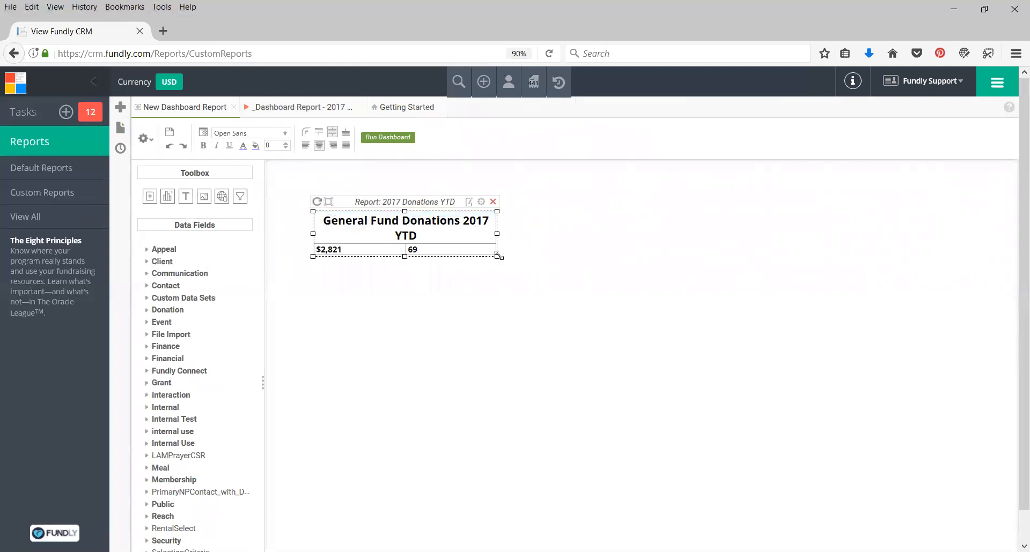
left_click_drag(496, 257, 527, 271)
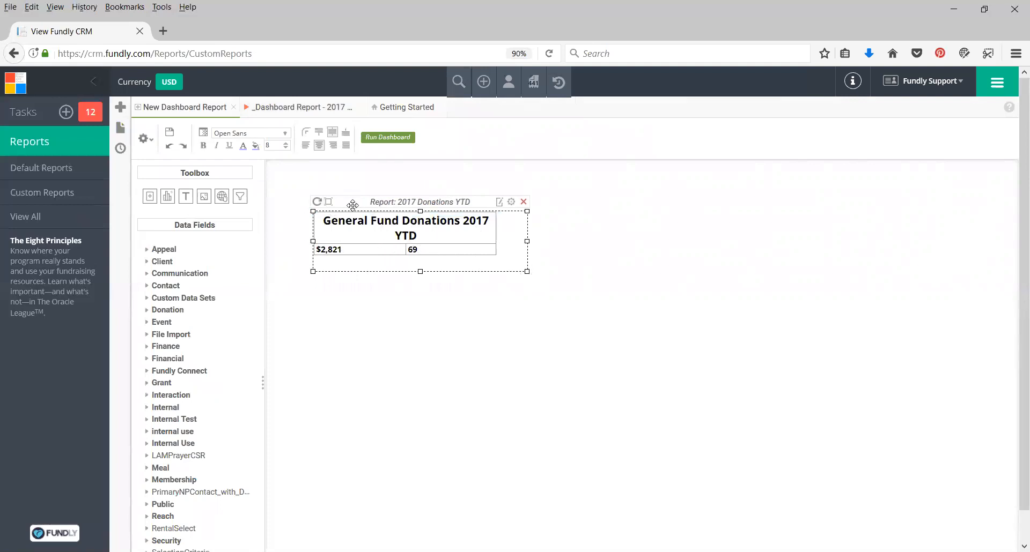
left_click(329, 203)
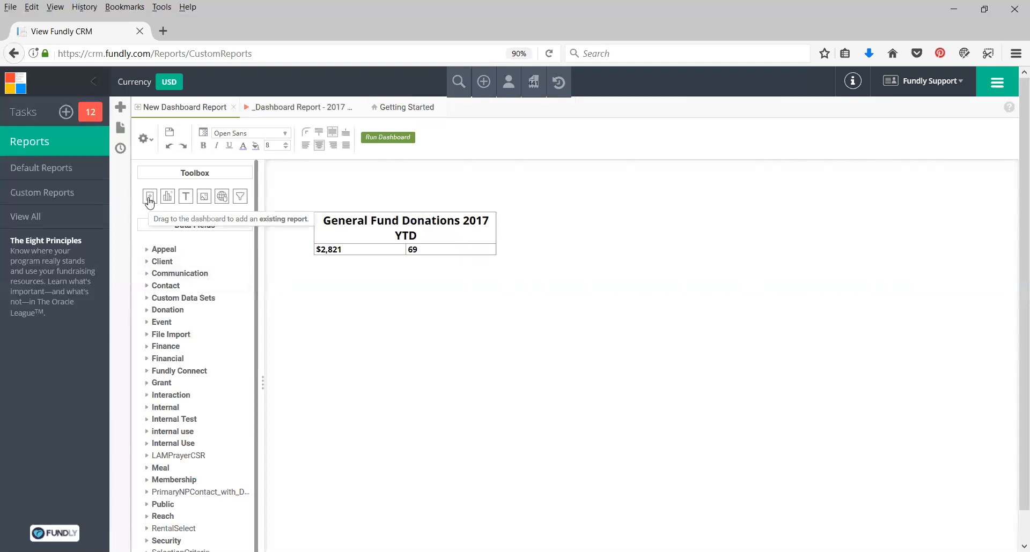
Add an existing report below it, choosing _Dashboard Sub Donations by Source from the NPE DEMO (VIDEO SAFE)_10 folder.
left_click_drag(149, 202, 406, 370)
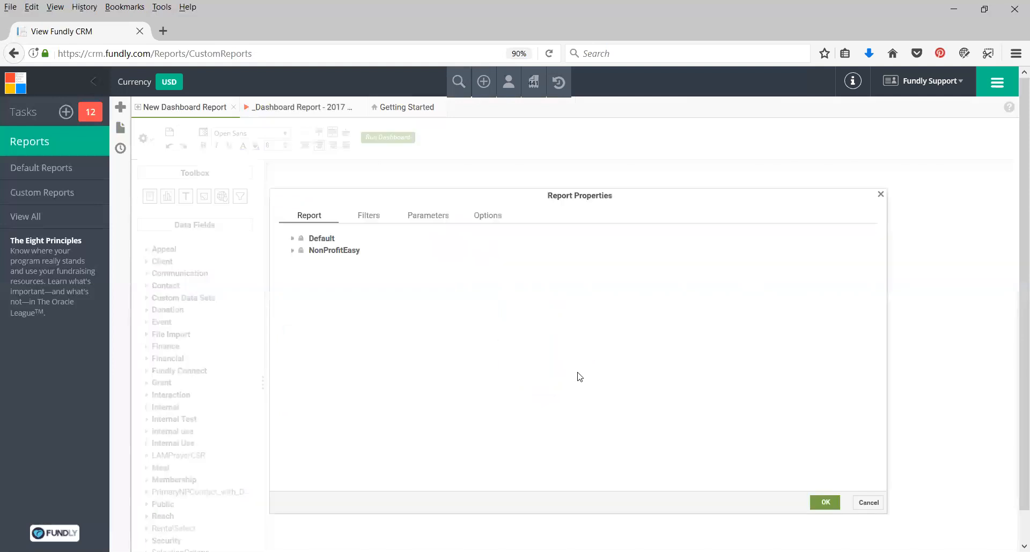
left_click(292, 250)
left_click(300, 262)
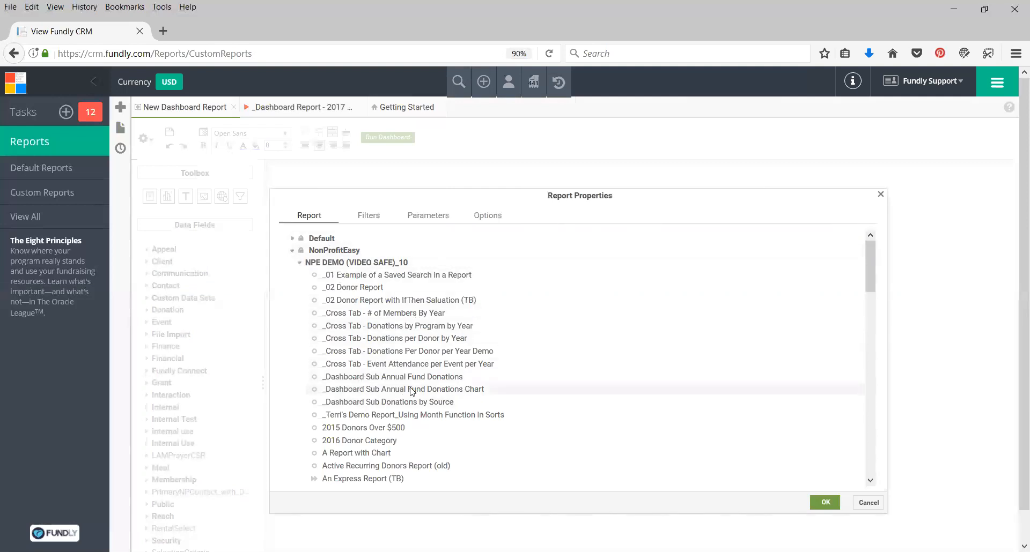
left_click(431, 406)
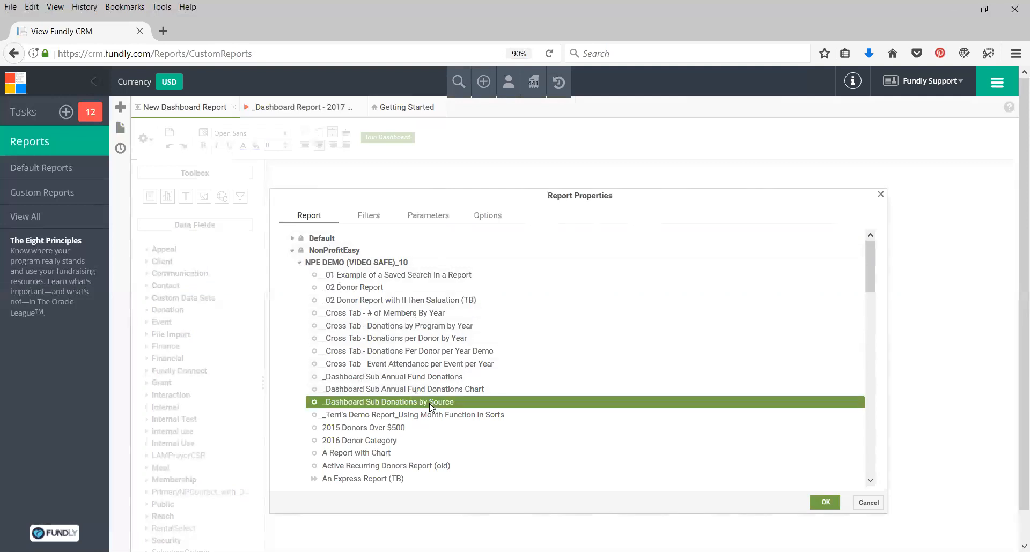
left_click(826, 504)
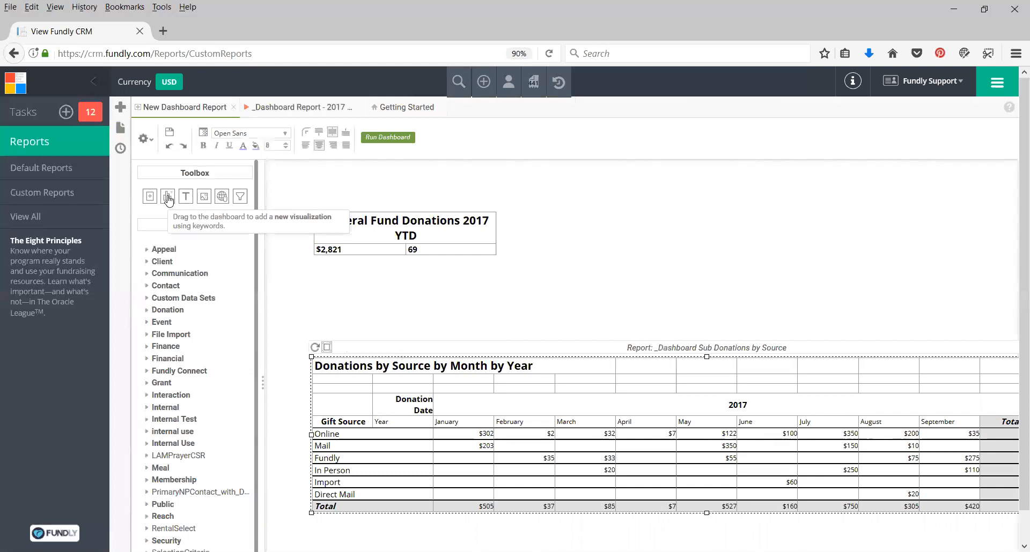
Place a new visualization at the top right and drop the Donation Amount field into it.
left_click_drag(168, 200, 731, 198)
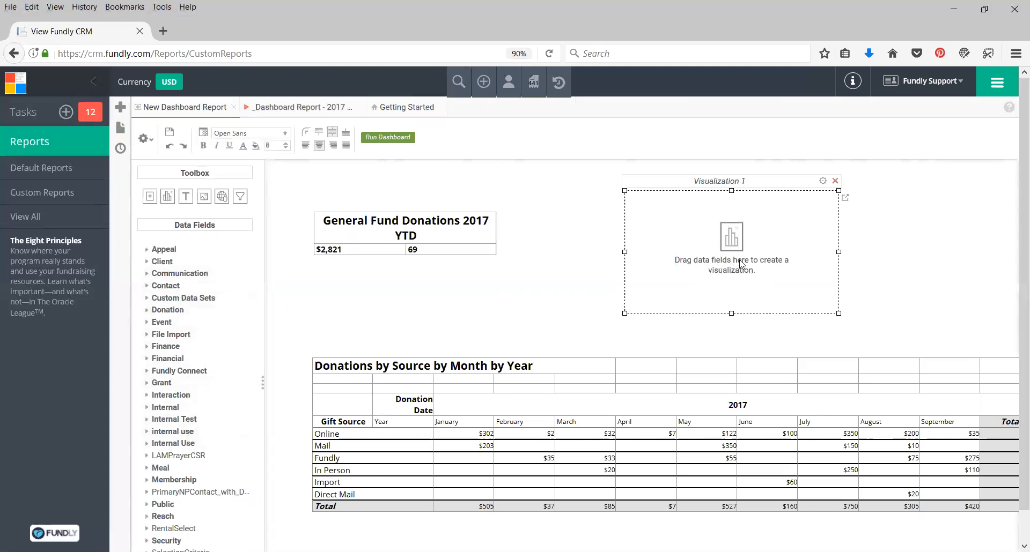
left_click(146, 311)
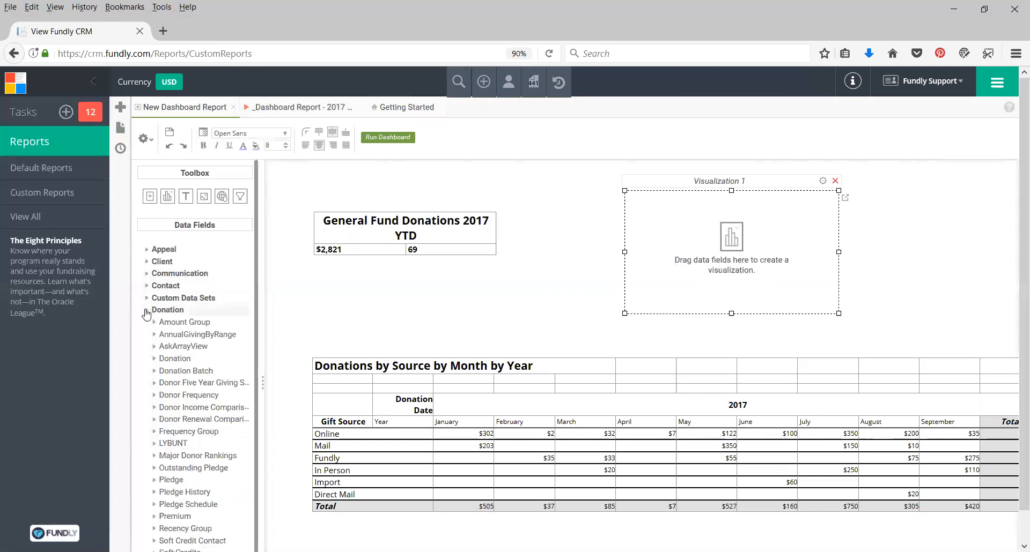
scroll(184, 314, "down", 1)
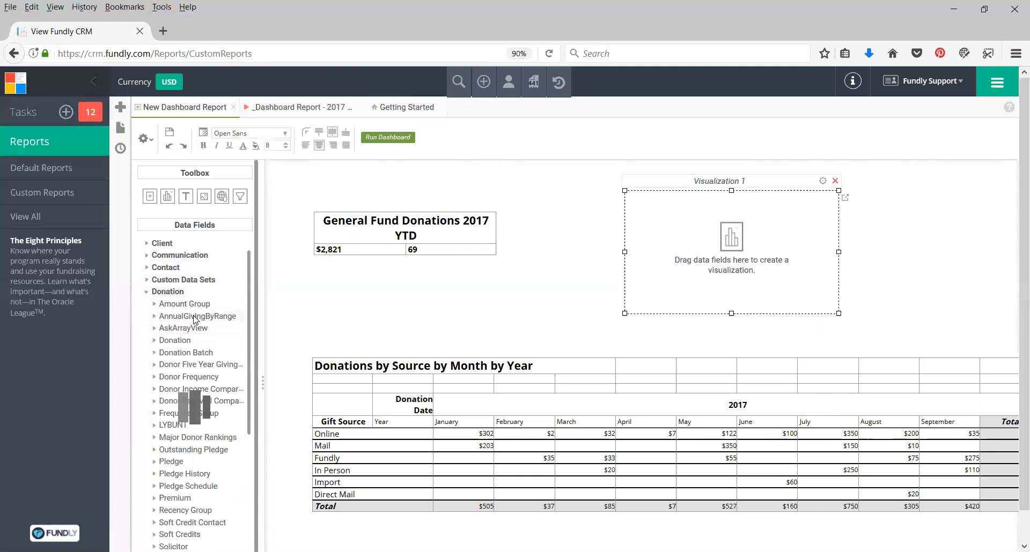
scroll(194, 332, "down", 3)
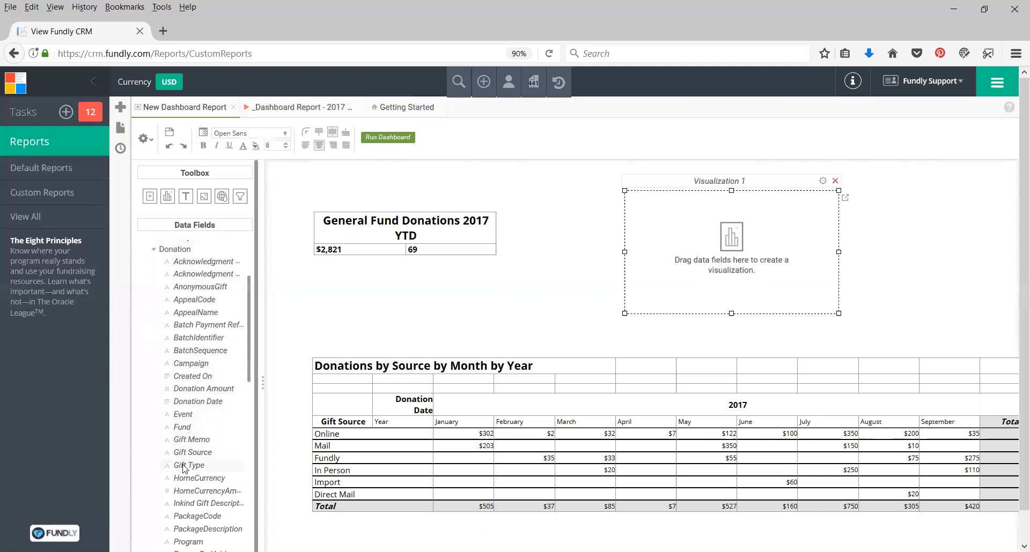
left_click(194, 390)
left_click_drag(194, 391, 726, 229)
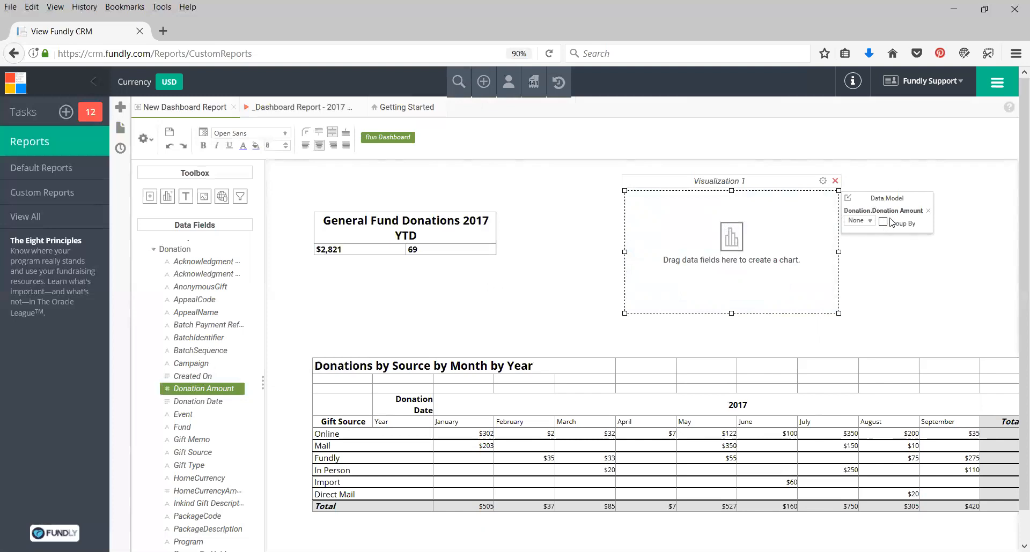
Set Donation Amount to Sum and add the Campaign field to group the visualization.
left_click(861, 221)
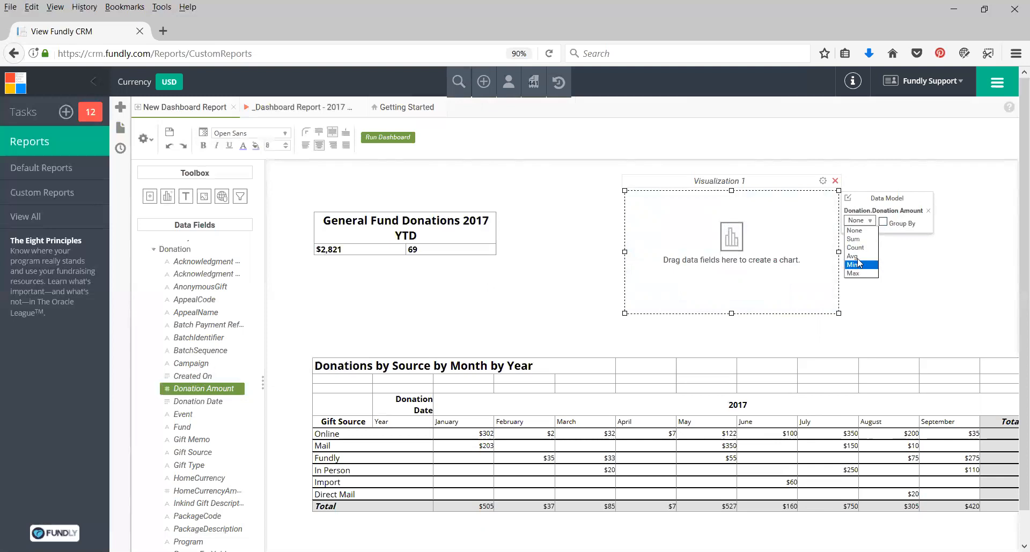
left_click(860, 240)
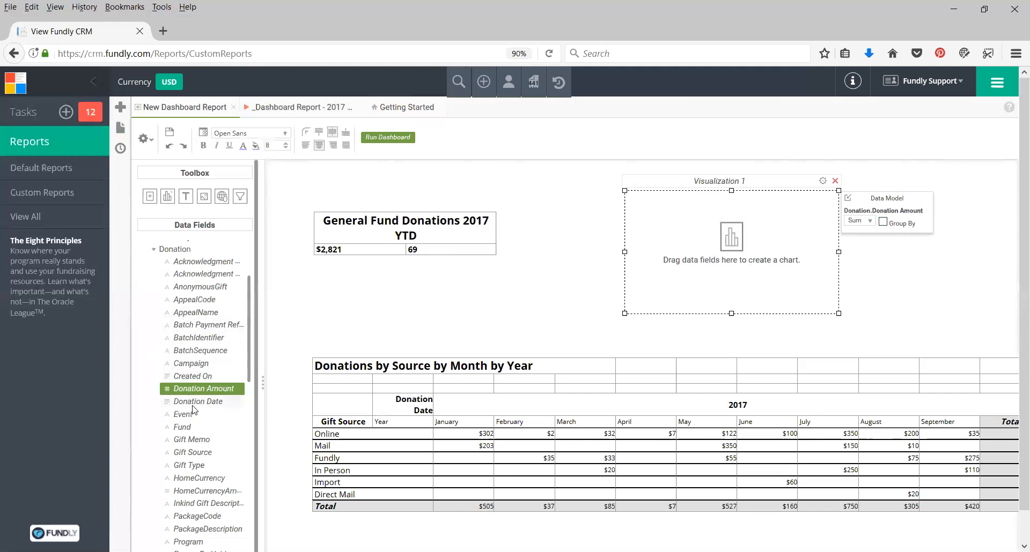
left_click(186, 367)
left_click_drag(186, 367, 734, 227)
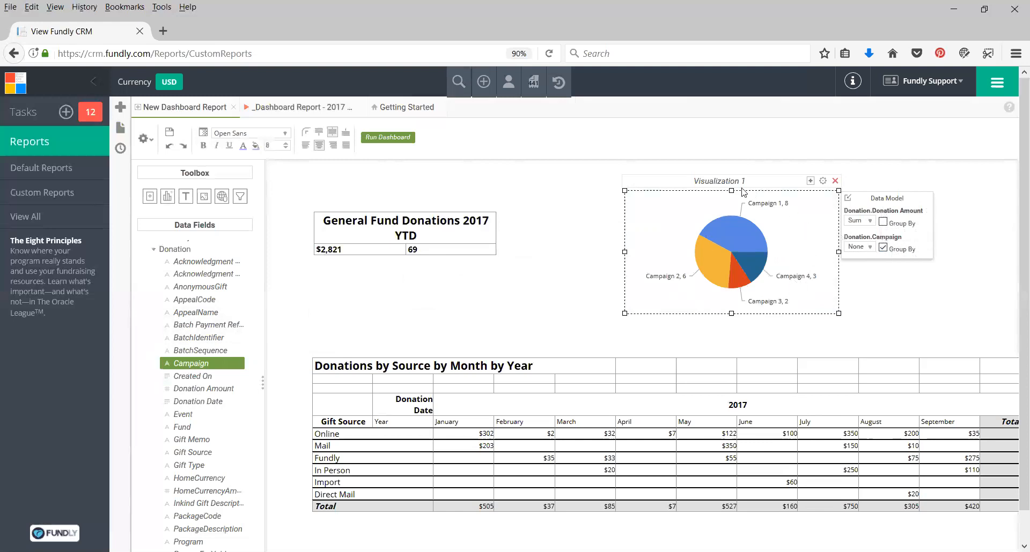
Name the visualization 2017 Donations by Campaign in its properties.
left_click(823, 180)
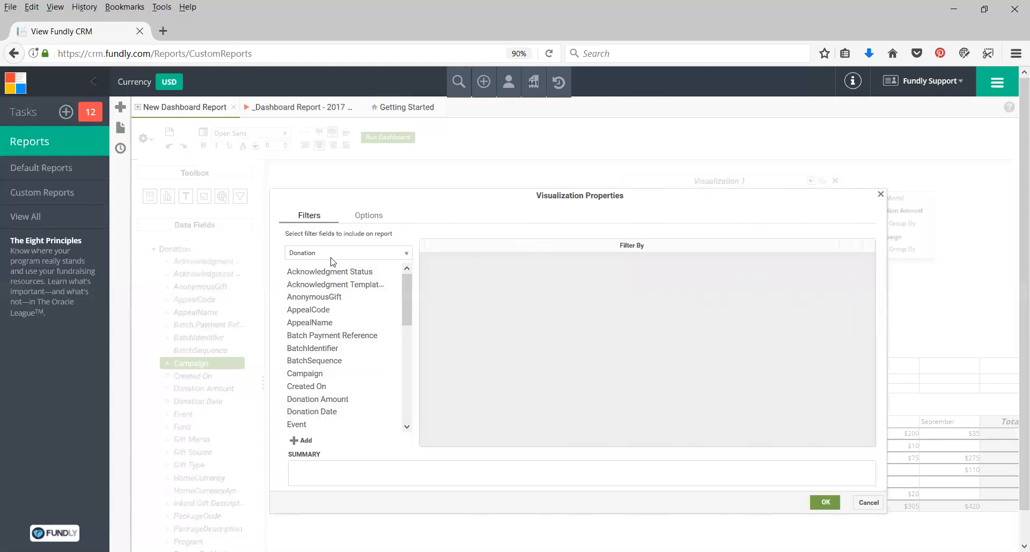
left_click(369, 216)
left_click(298, 242)
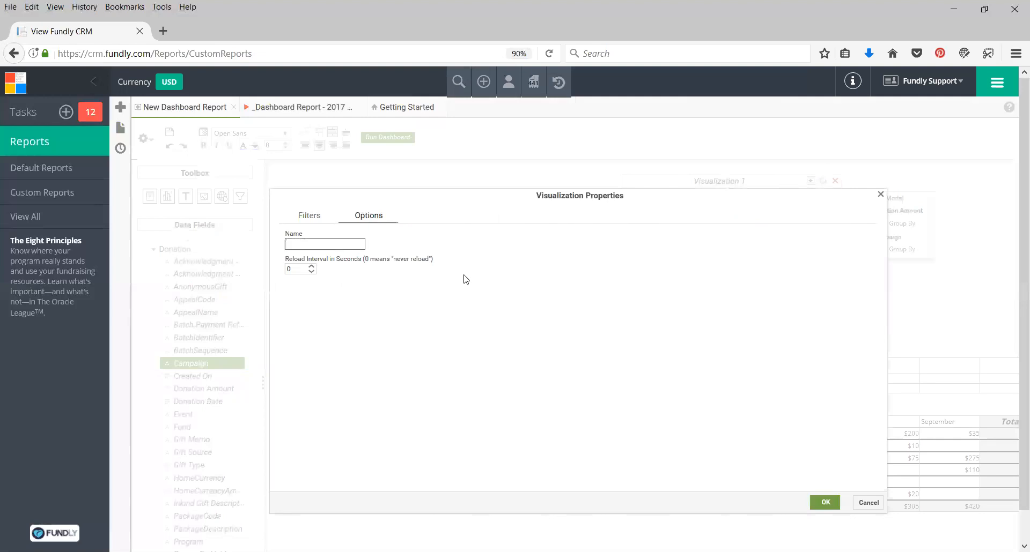
type("2017 Donations by Campaign")
left_click(824, 502)
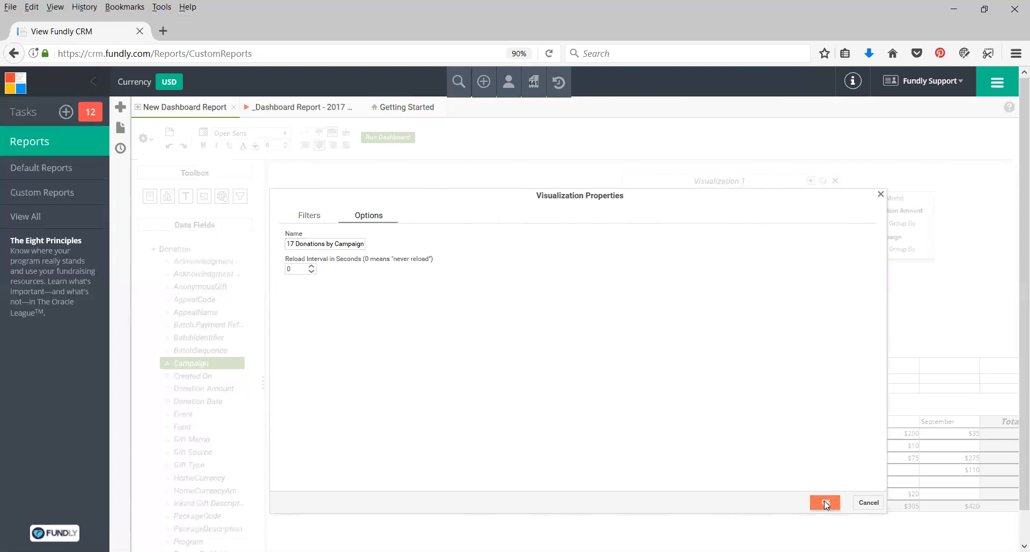
Change the pie chart's legend location.
right_click(812, 229)
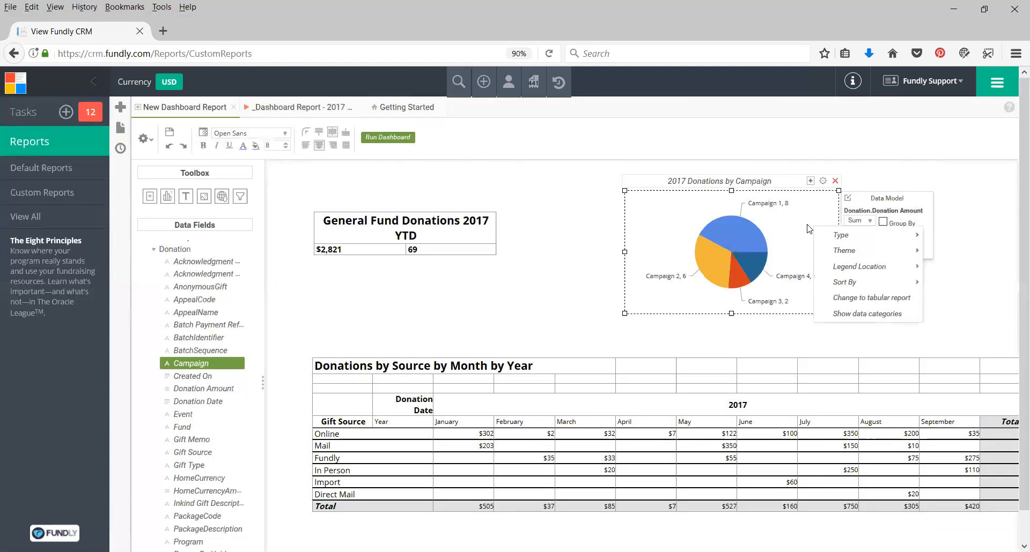
mouse_move(840, 241)
left_click(963, 287)
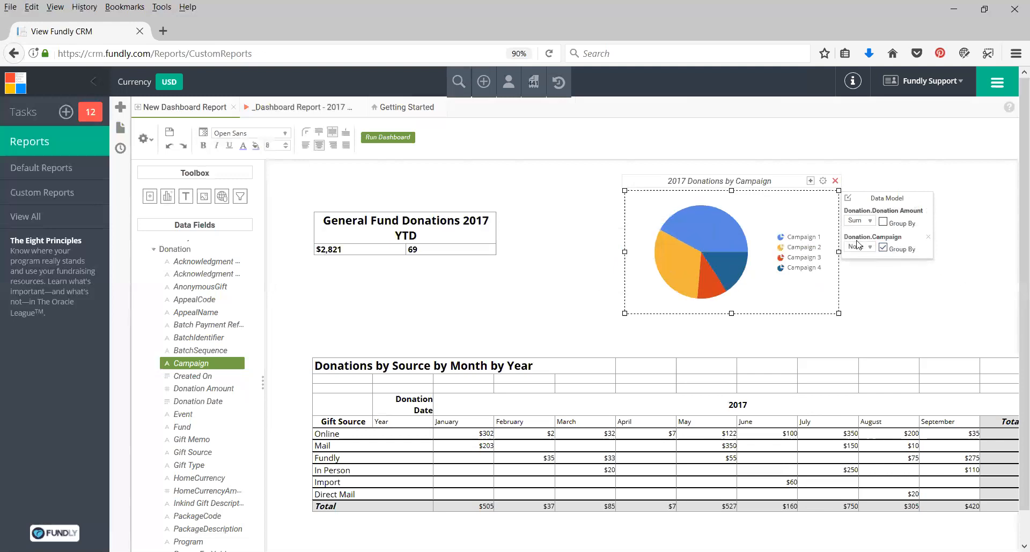
Sort the chart by Data Labels.
right_click(786, 215)
mouse_move(825, 274)
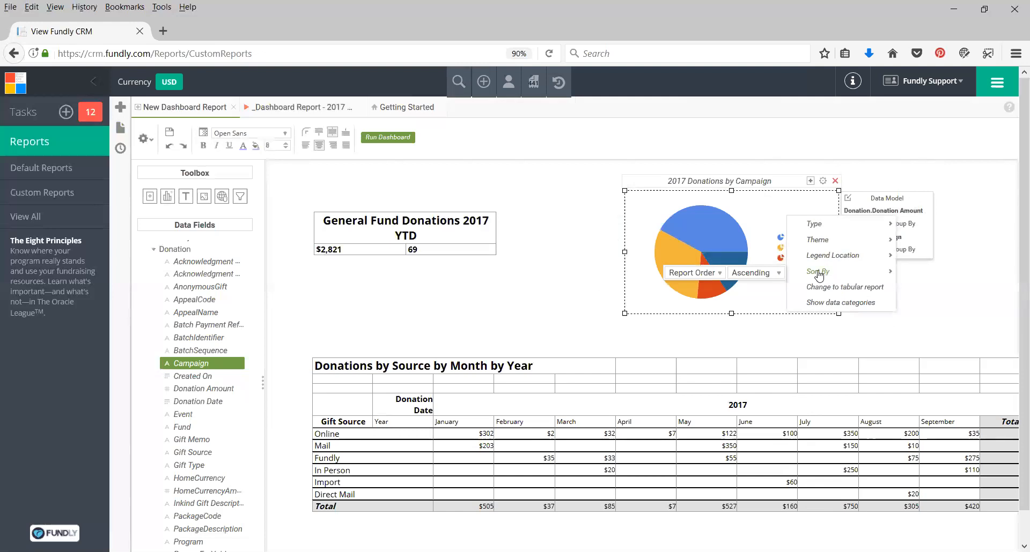
left_click(718, 273)
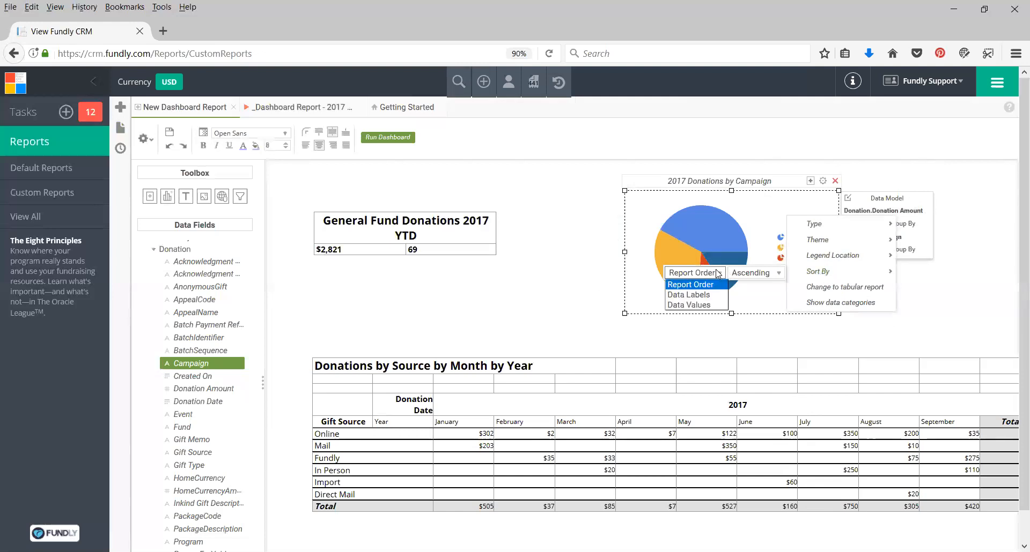
left_click(687, 296)
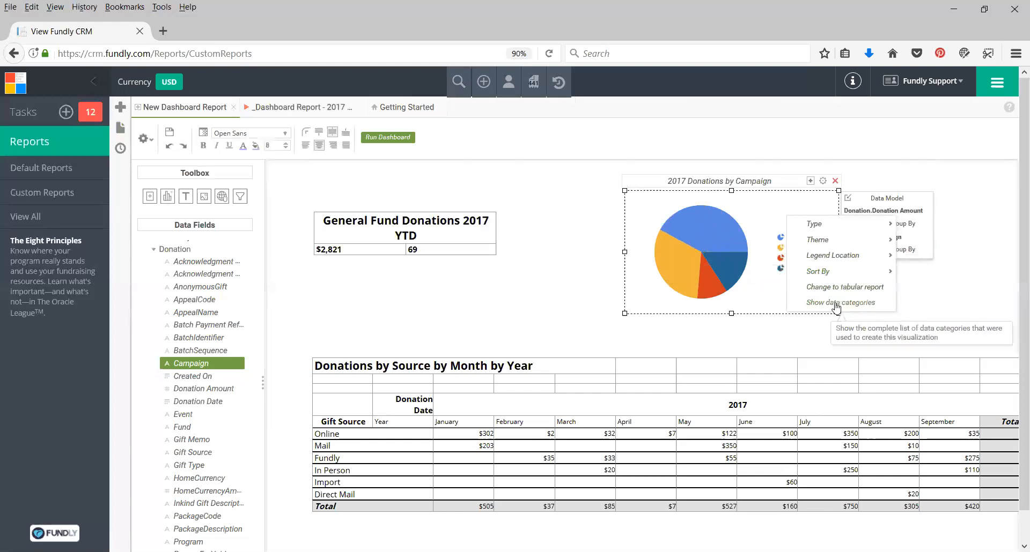
Show the chart's data categories and close the overlay.
left_click(855, 303)
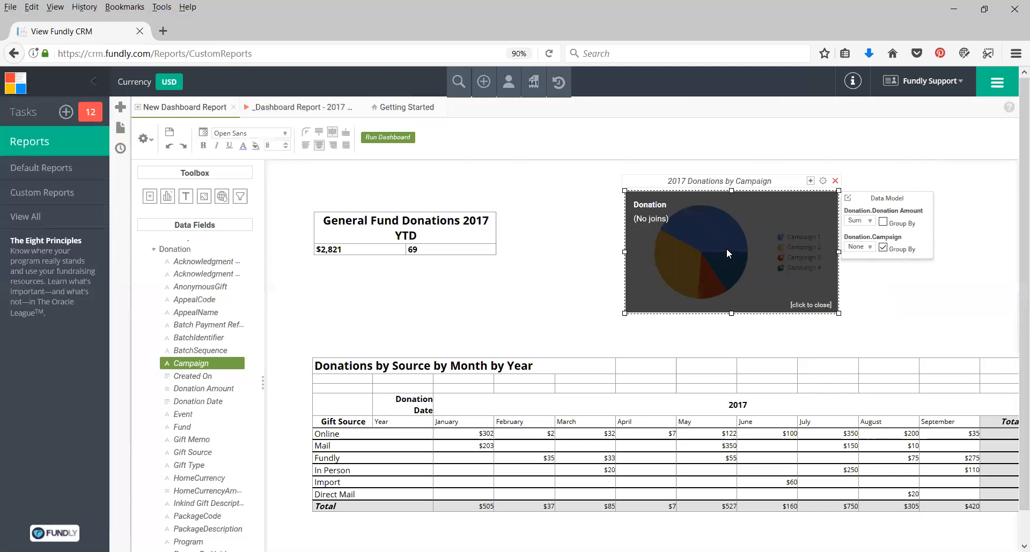
left_click(808, 305)
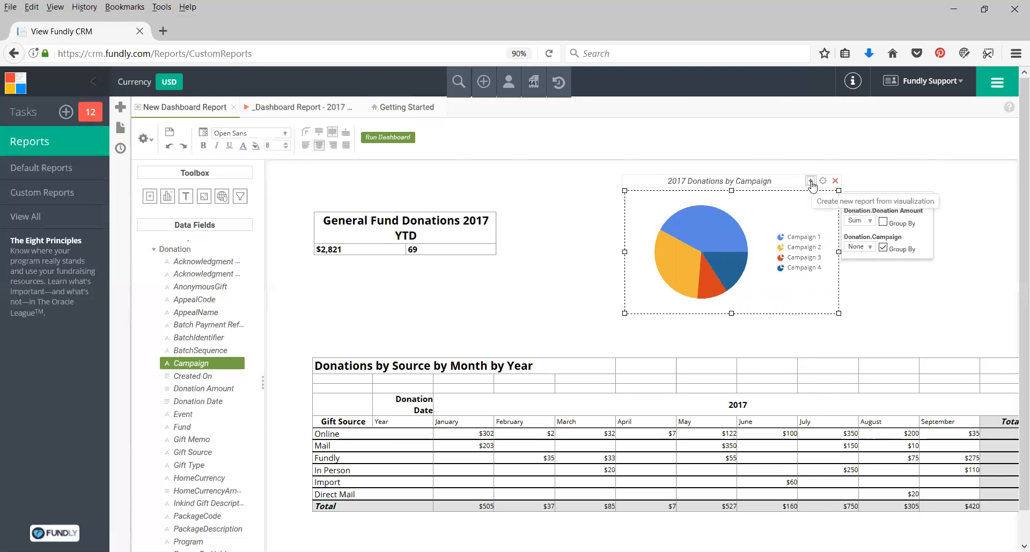
Examine the available chart types for the visualization.
right_click(792, 221)
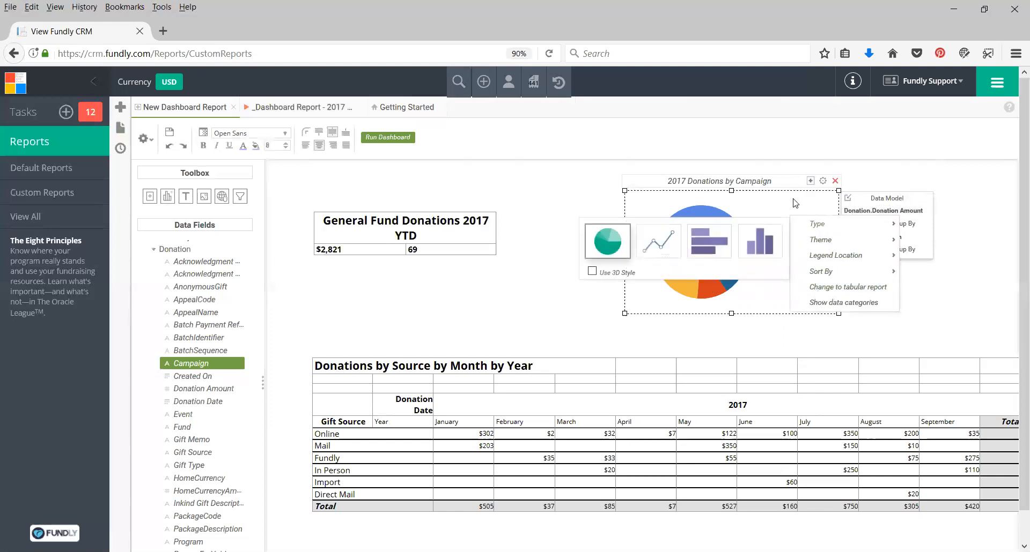
left_click(898, 167)
left_click(760, 218)
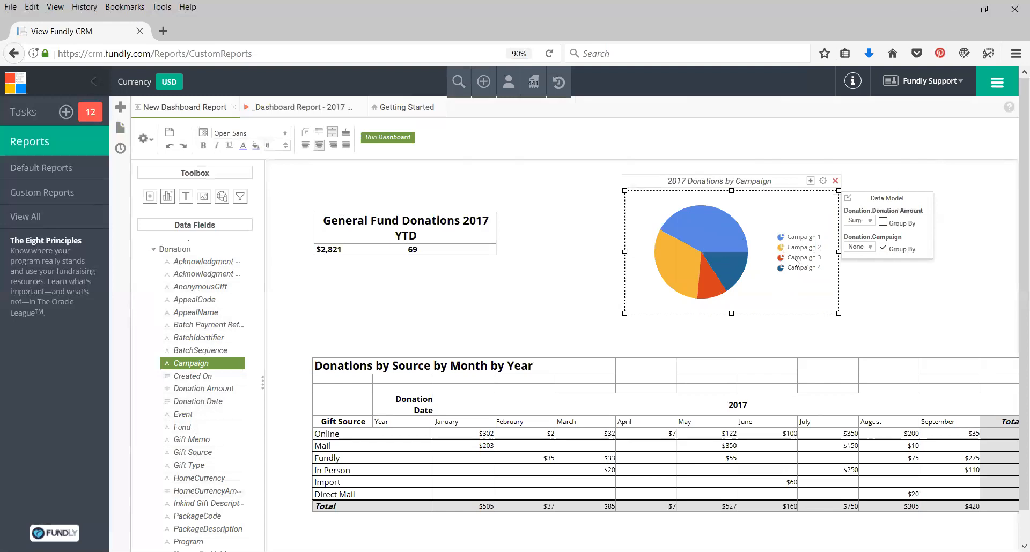
left_click(883, 296)
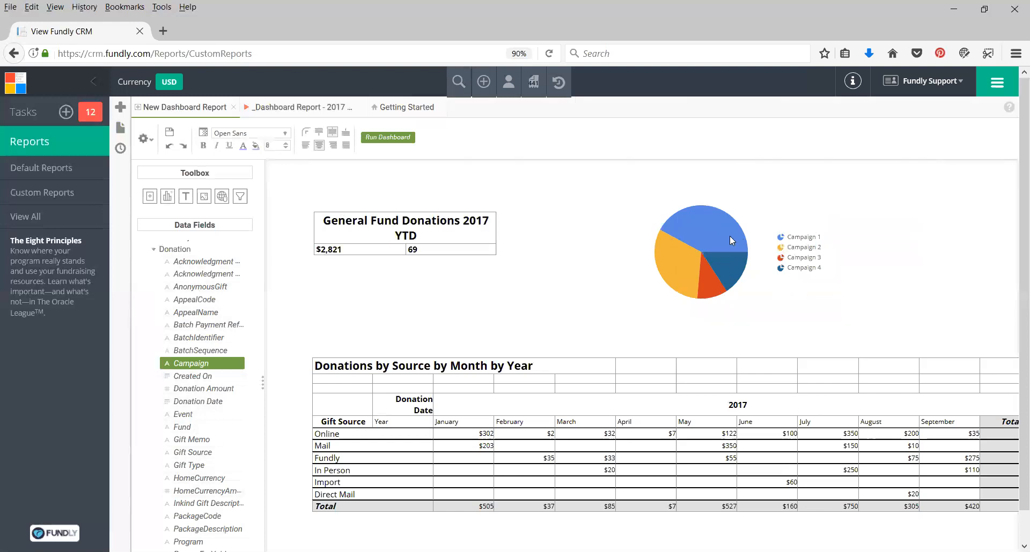
Replace the Campaign grouping with the Program field and switch the resulting table back to a chart.
left_click(689, 213)
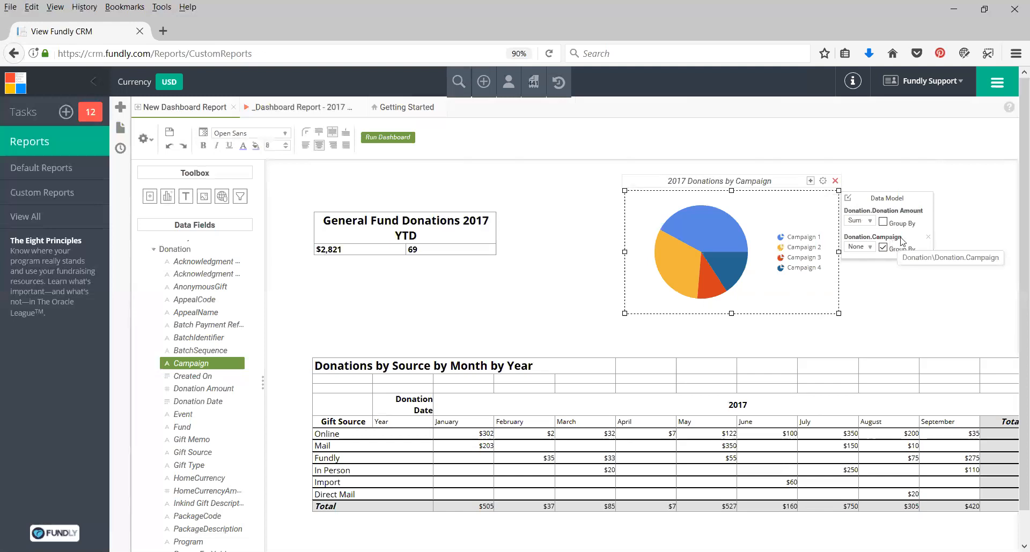
left_click(927, 239)
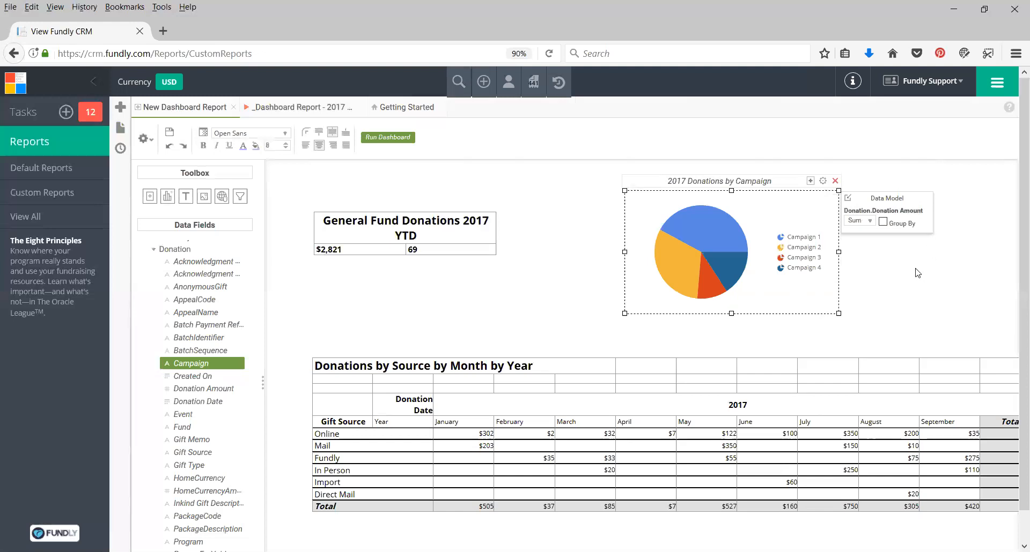
scroll(185, 339, "down", 2)
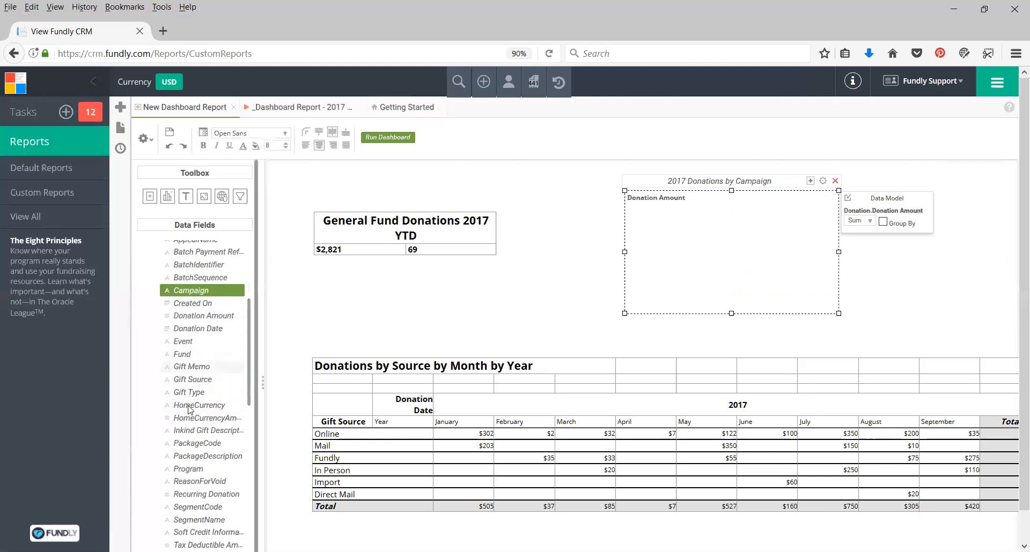
left_click_drag(193, 469, 732, 224)
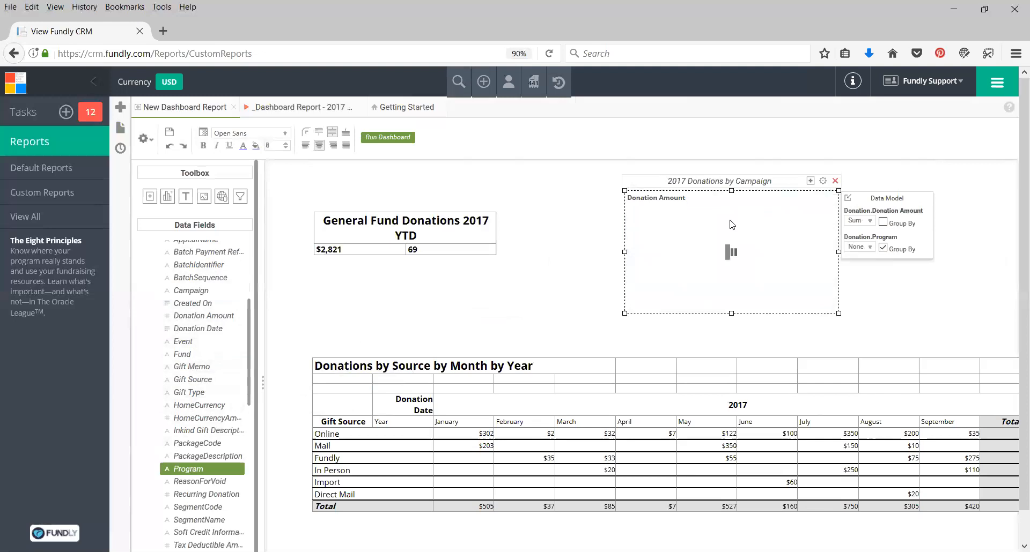
left_click(894, 250)
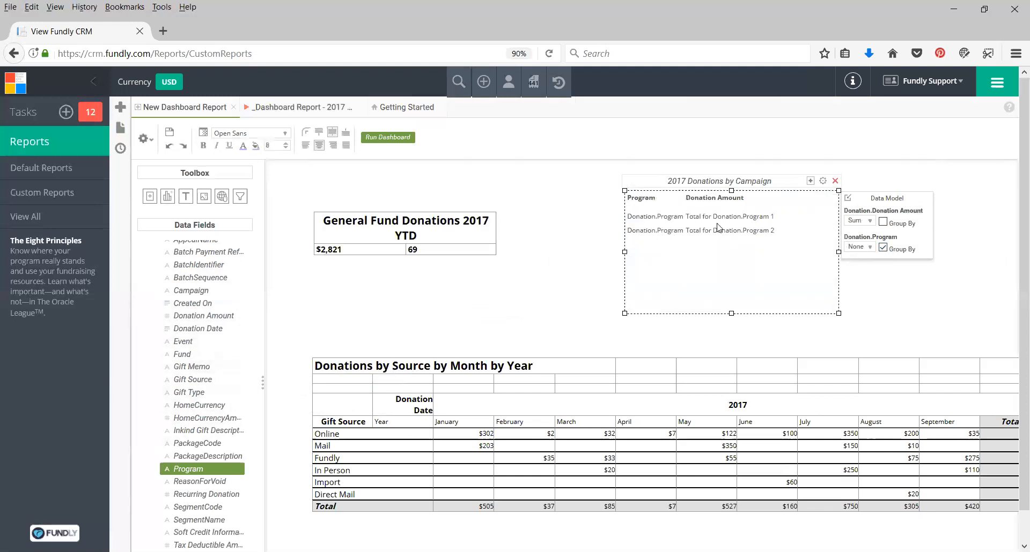
right_click(773, 208)
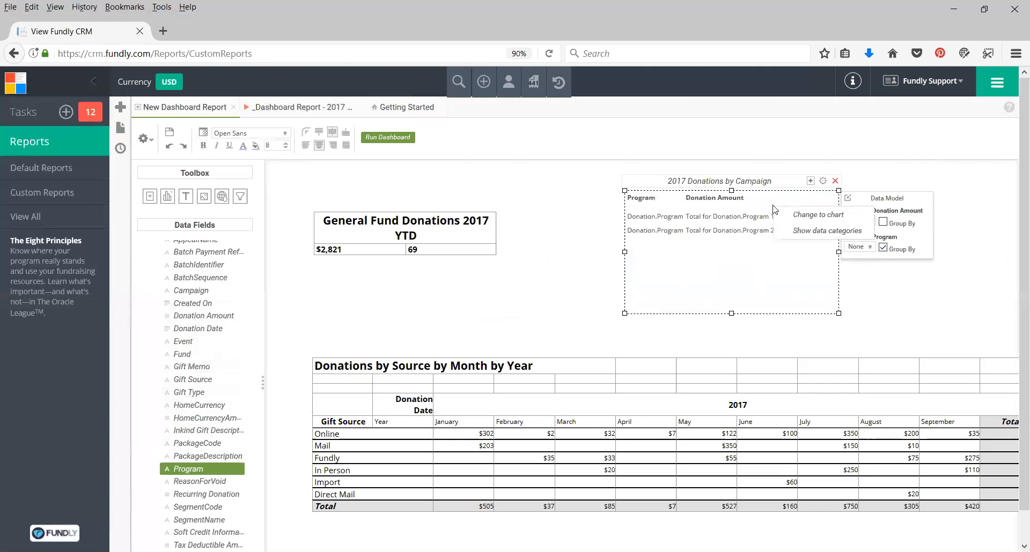
left_click(806, 220)
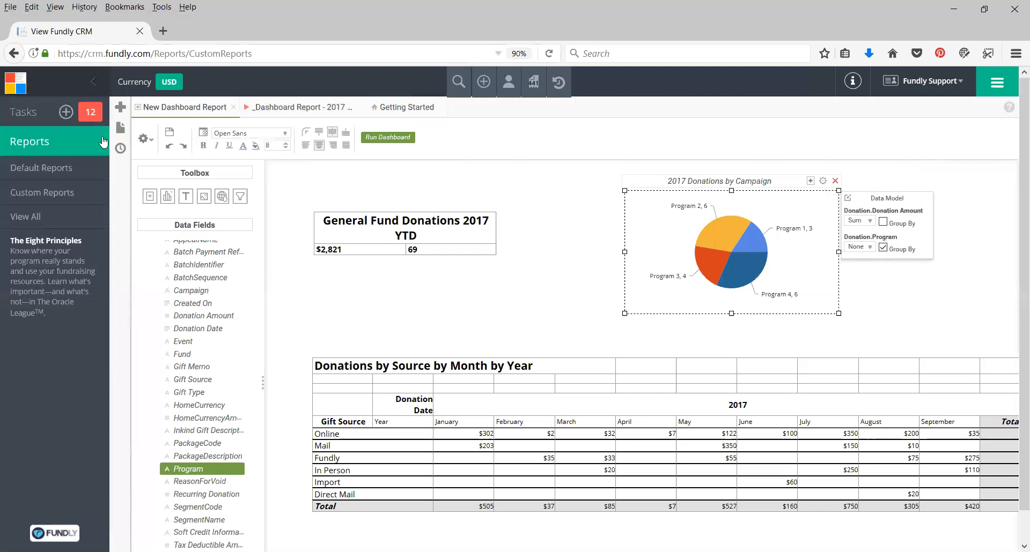
left_click(119, 132)
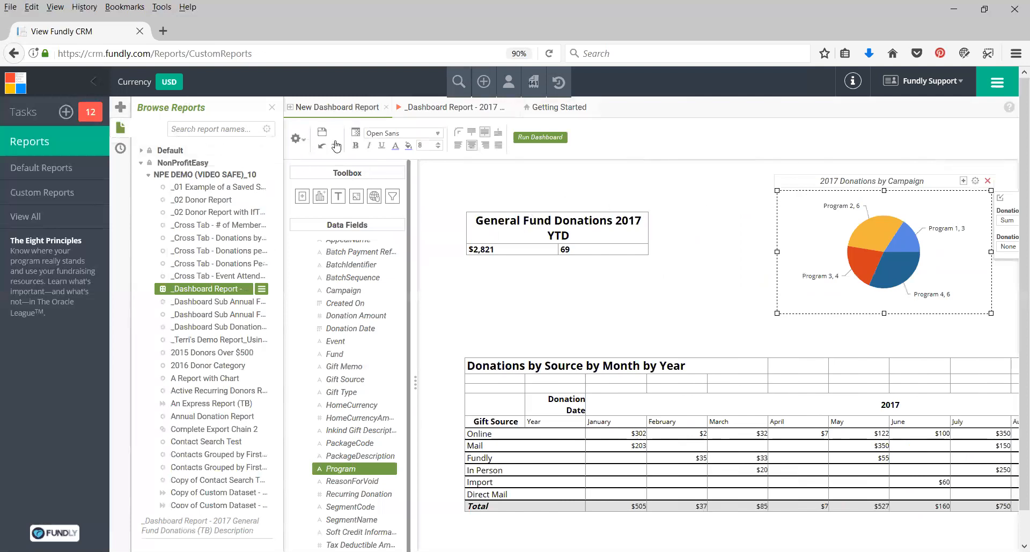
left_click(272, 107)
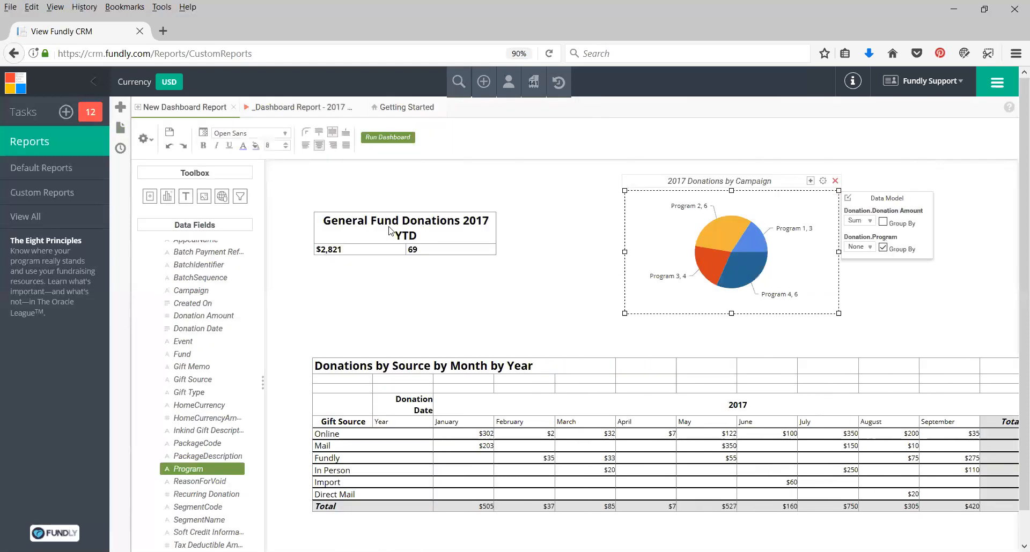
Rearrange the dashboard: move the YTD summary and the pie chart up, and the donations-by-source table down.
left_click(390, 232)
left_click_drag(374, 198, 375, 179)
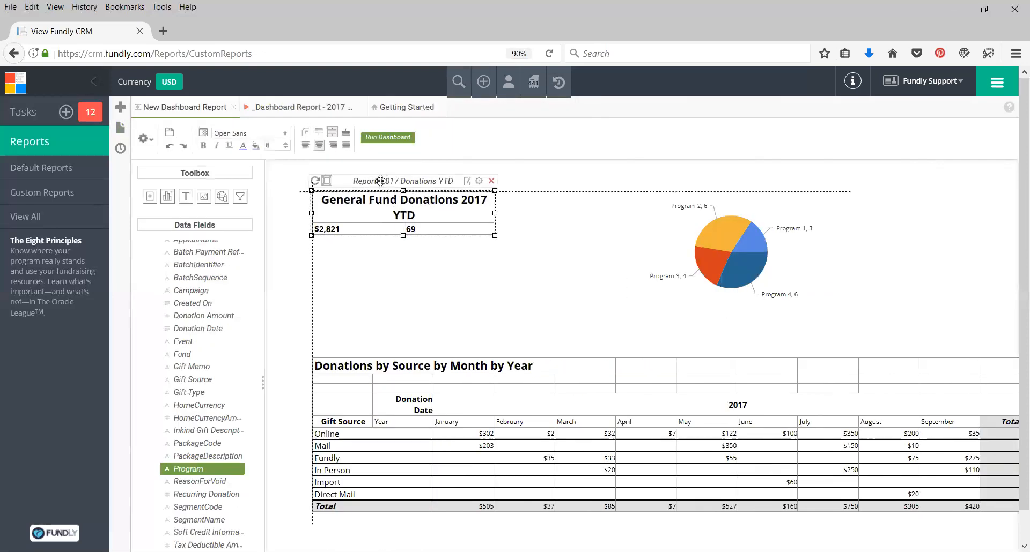
left_click(744, 250)
left_click_drag(721, 178, 736, 166)
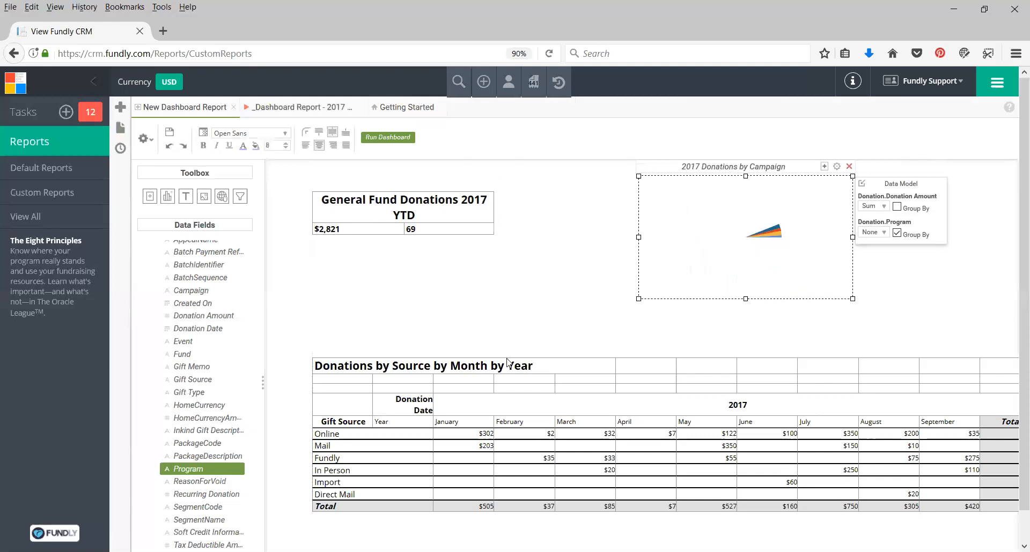
left_click(334, 378)
left_click_drag(362, 347, 348, 476)
left_click(463, 290)
scroll(473, 296, "up", 3)
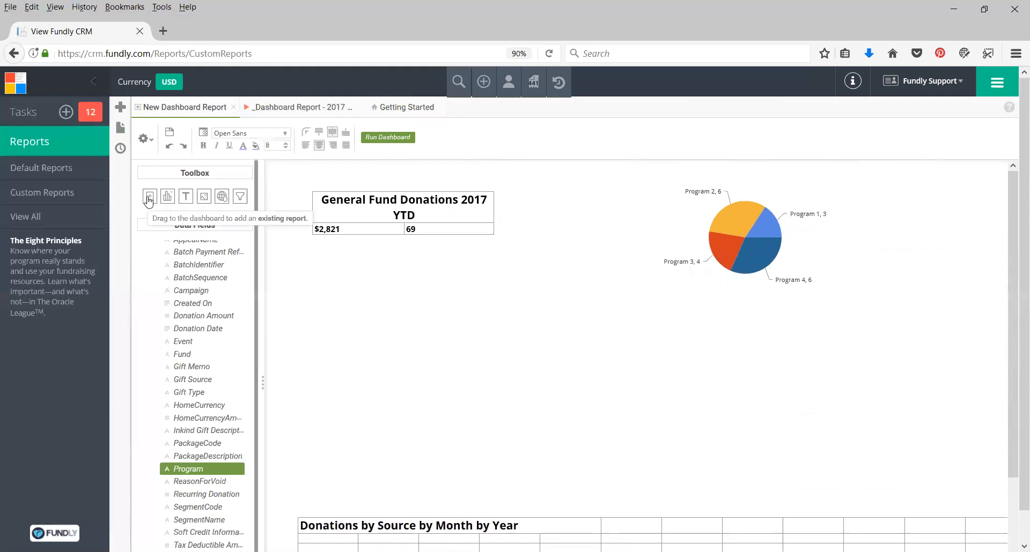
Add the existing report _Dashboard Sub Annual Fund Donations Chart to the dashboard below the YTD summary.
left_click_drag(149, 202, 409, 311)
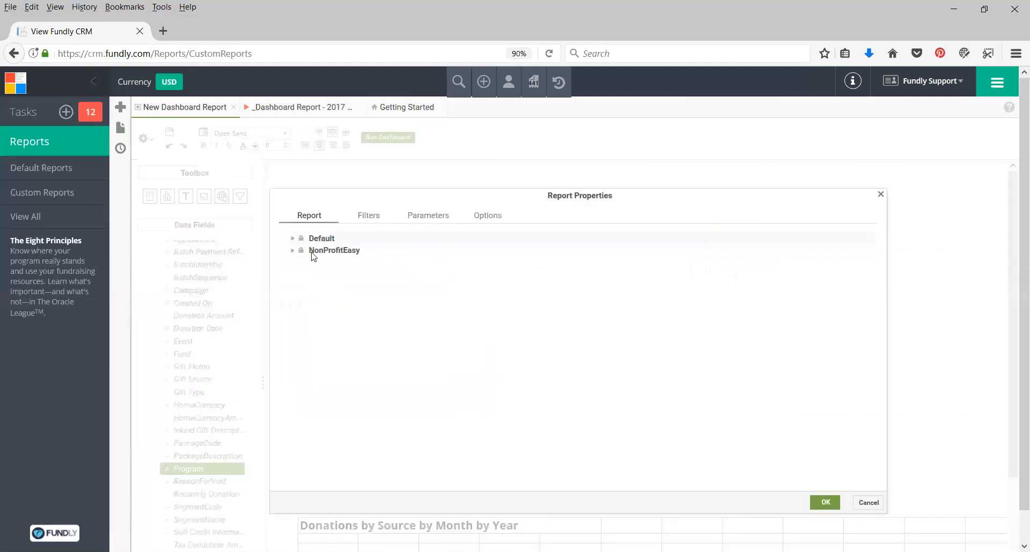
left_click(292, 251)
left_click(299, 263)
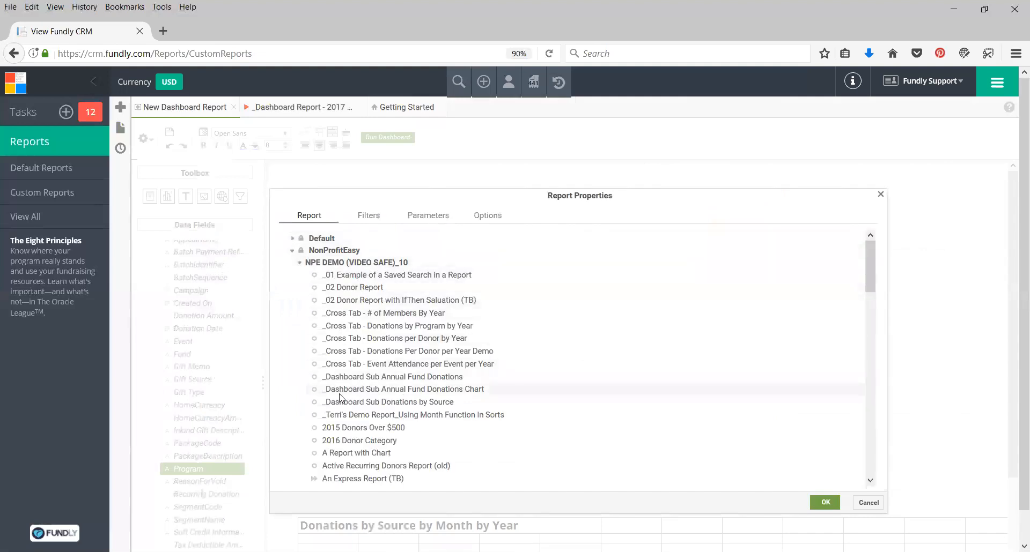
left_click(468, 395)
left_click(824, 503)
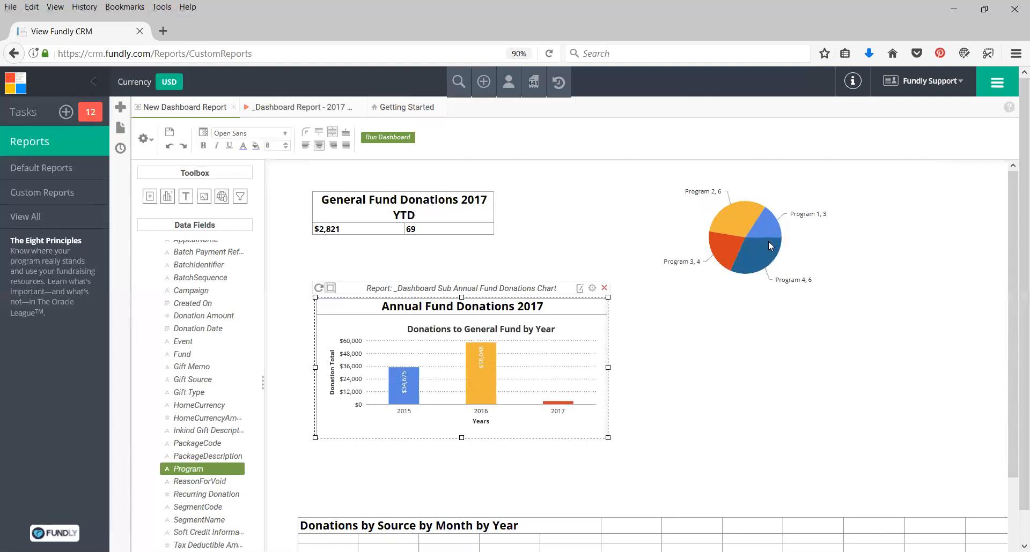
Open the annual fund chart report's design and review its categories.
left_click(579, 290)
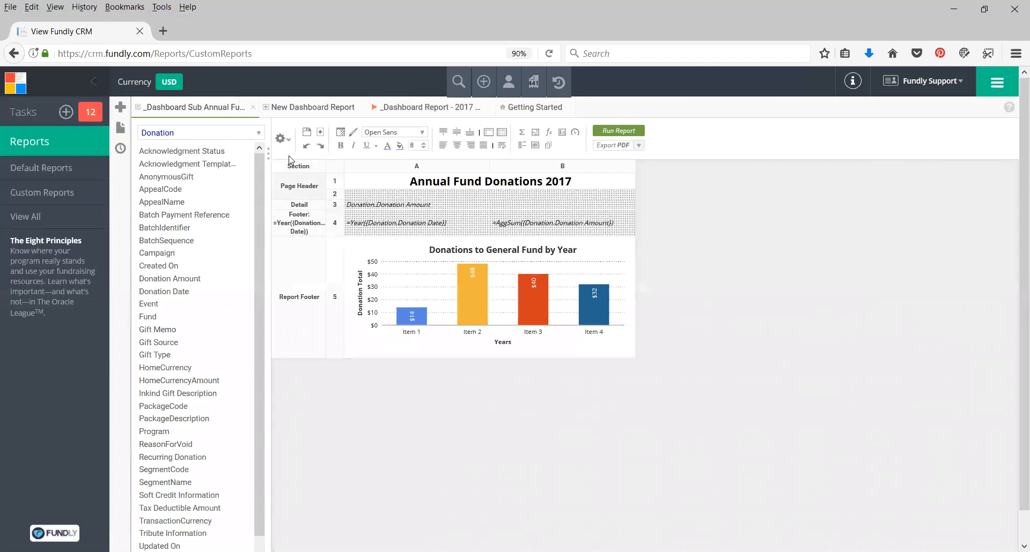
left_click(284, 138)
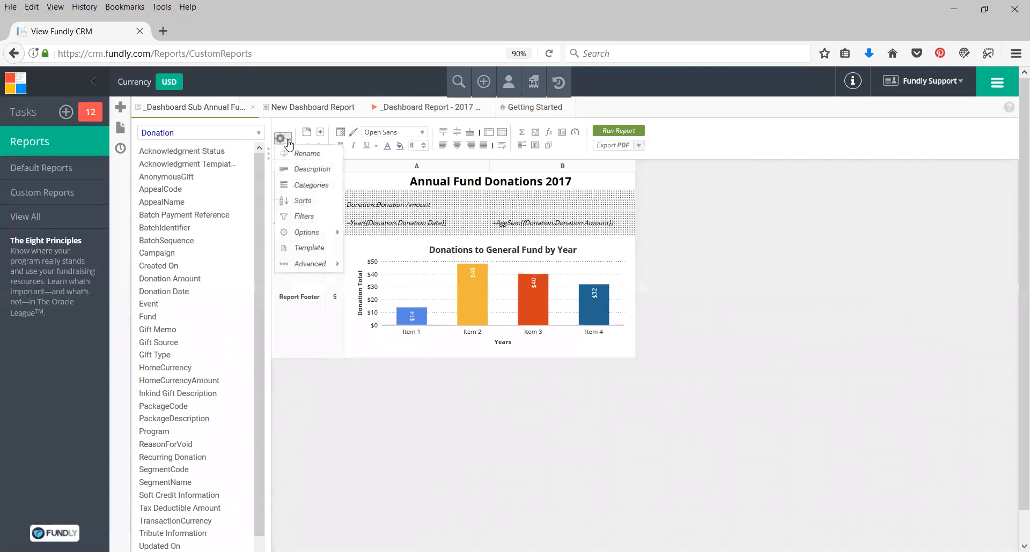
left_click(298, 189)
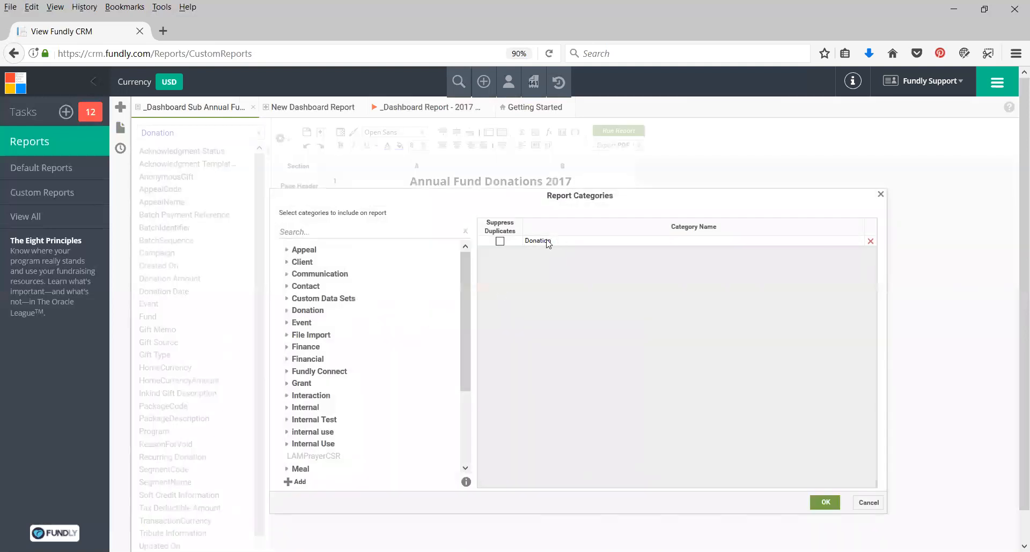
left_click(868, 503)
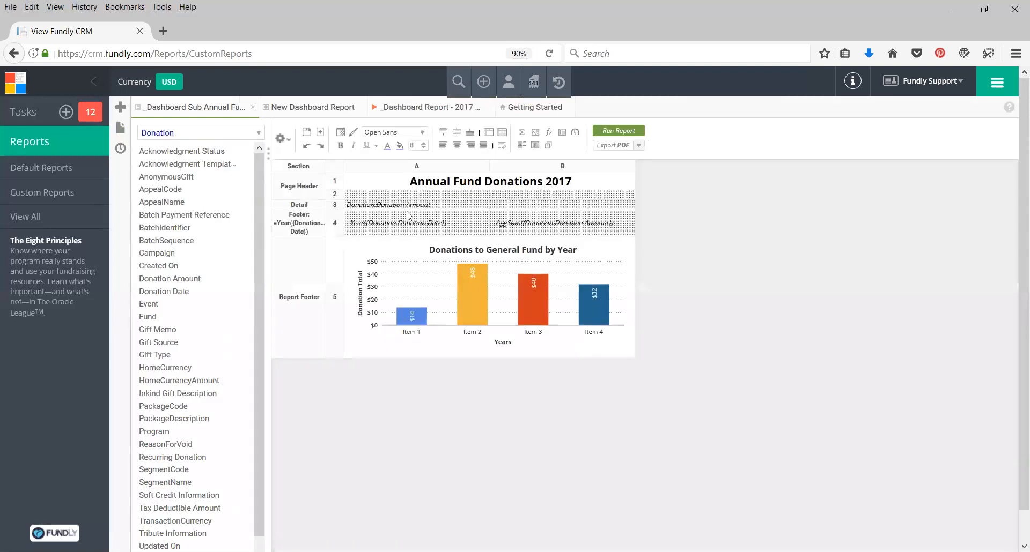
Review the report's filters on Donation.Fund, Donation.Voided and Donation.Gift Type.
left_click(281, 138)
left_click(303, 217)
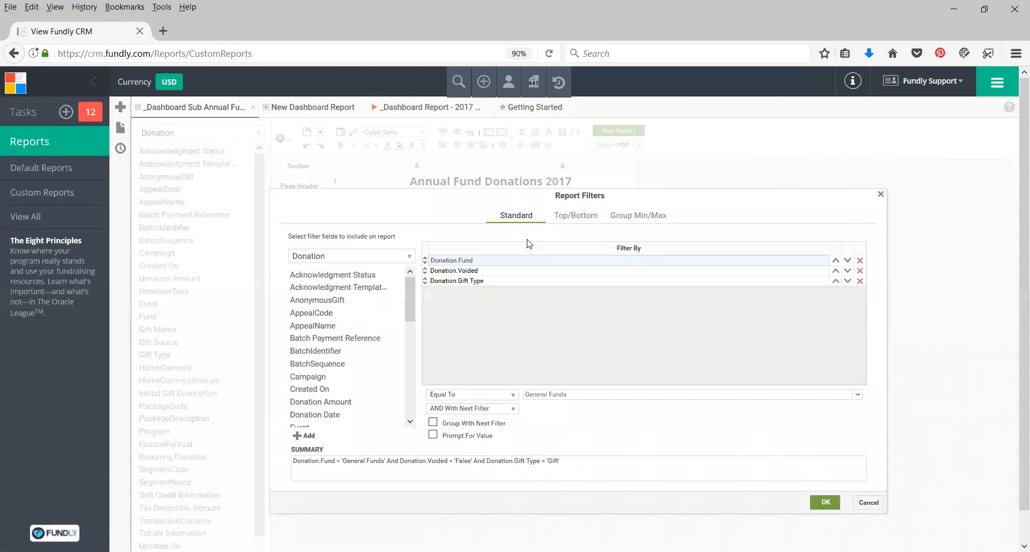
left_click(467, 272)
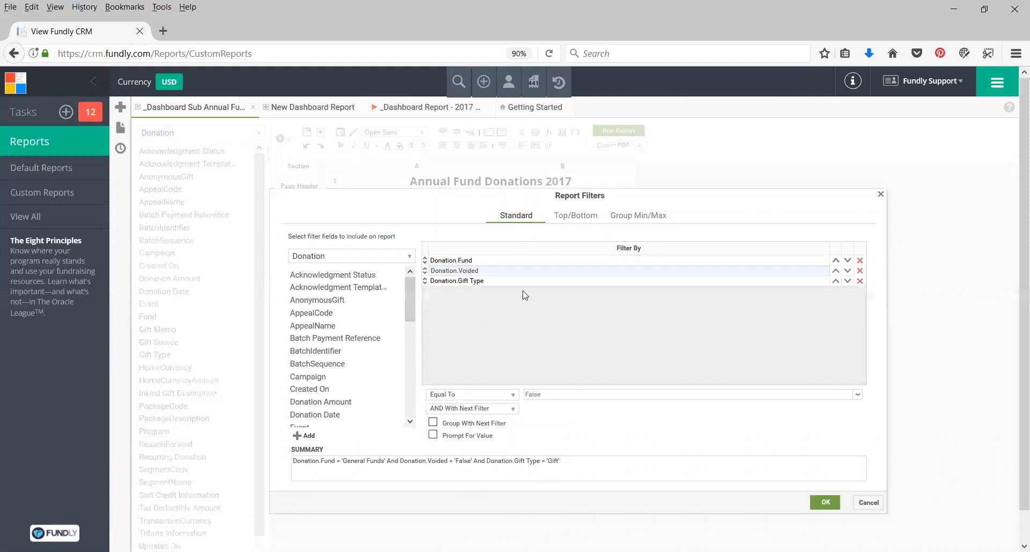
left_click(475, 284)
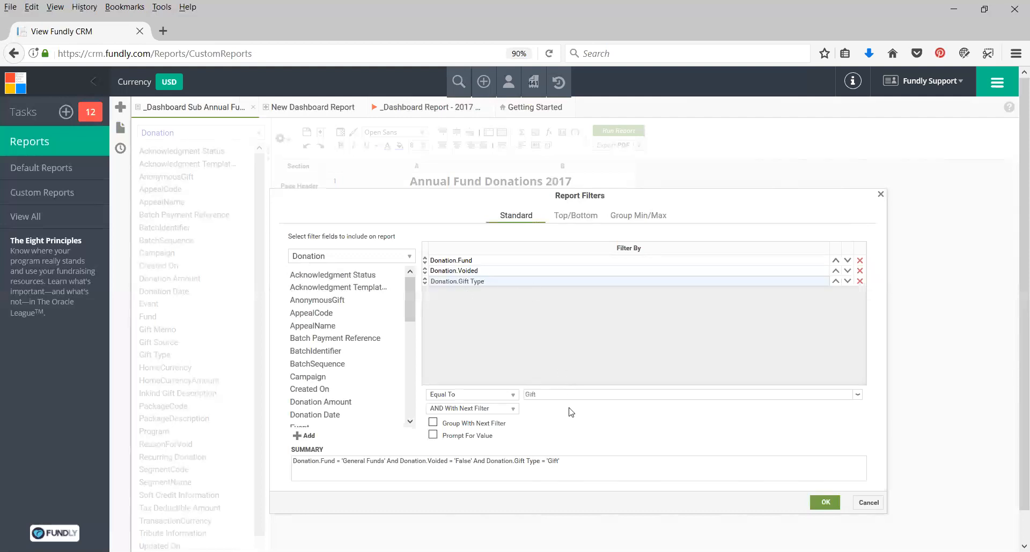
left_click(868, 502)
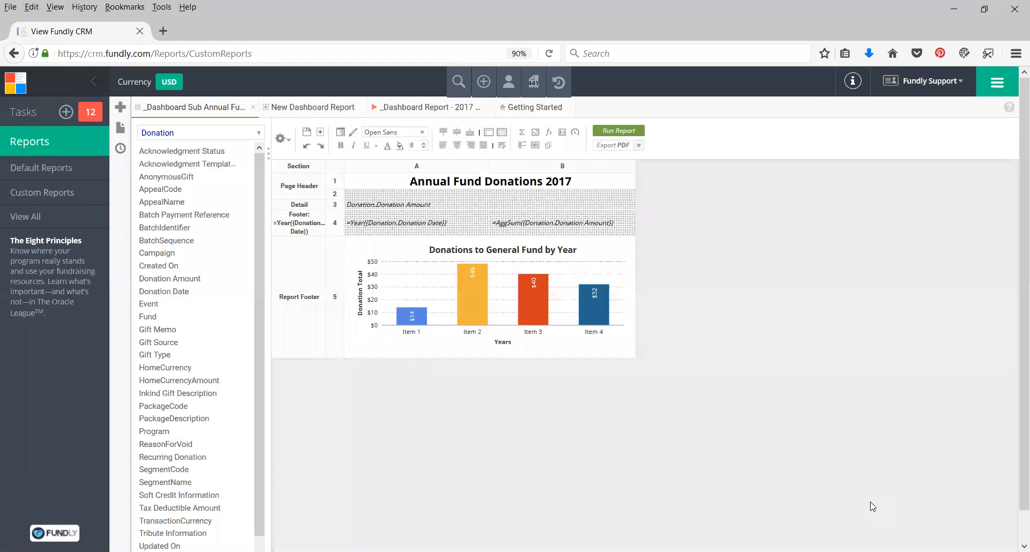
Review the report's sort settings.
left_click(281, 138)
left_click(299, 207)
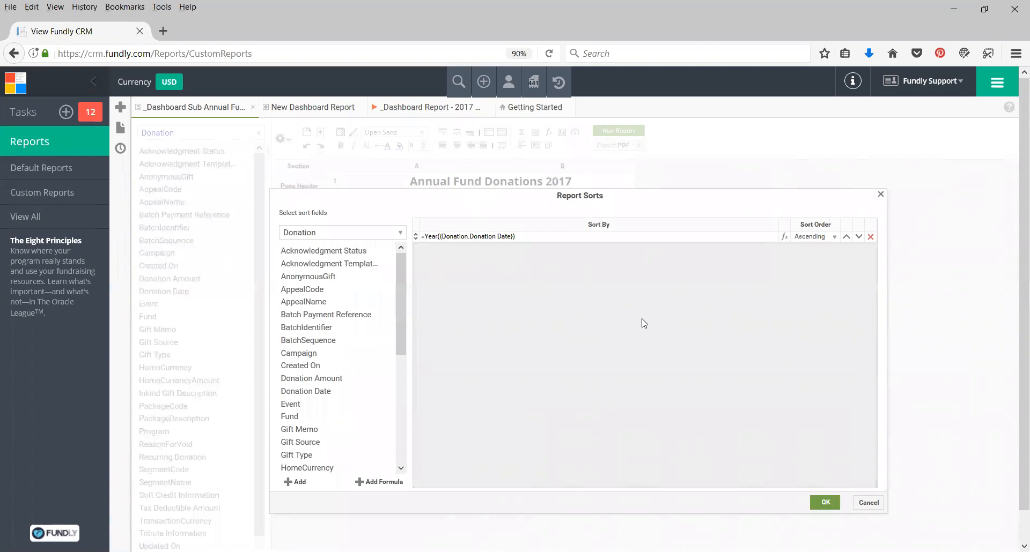
left_click(866, 503)
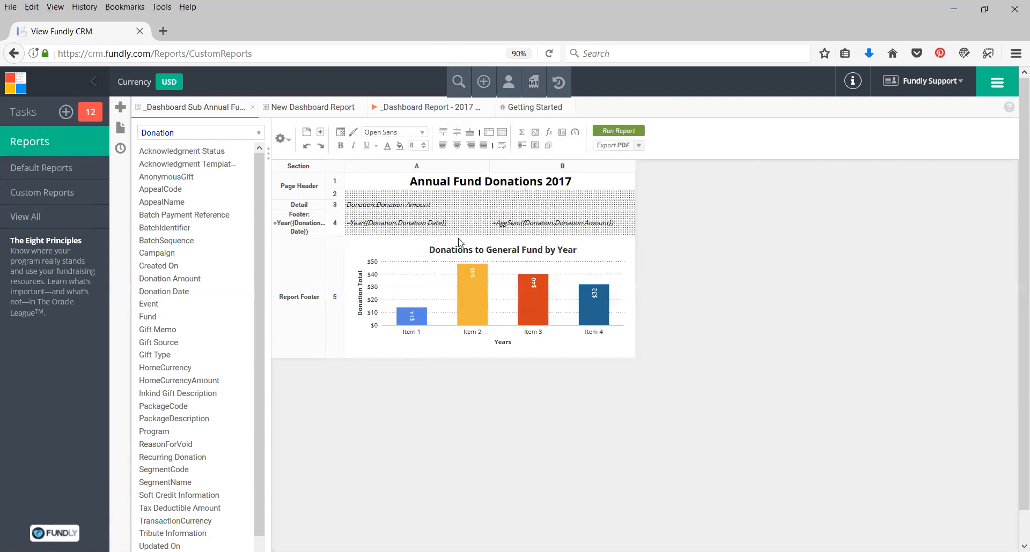
Return to the new dashboard and add a text box beside the annual fund chart reading "2017 Donations Goal:" and "$60,000" on two lines.
left_click(252, 107)
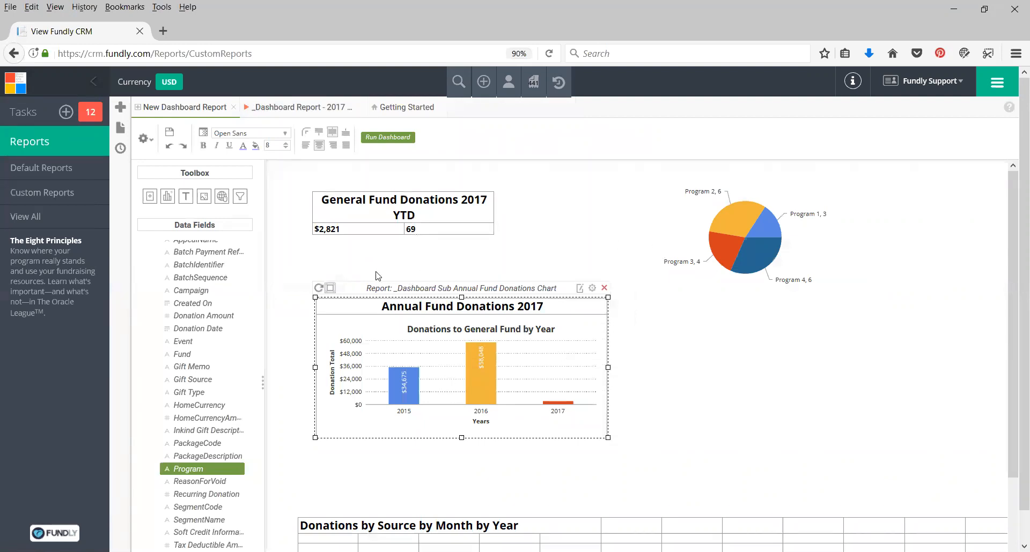
left_click_drag(185, 196, 701, 348)
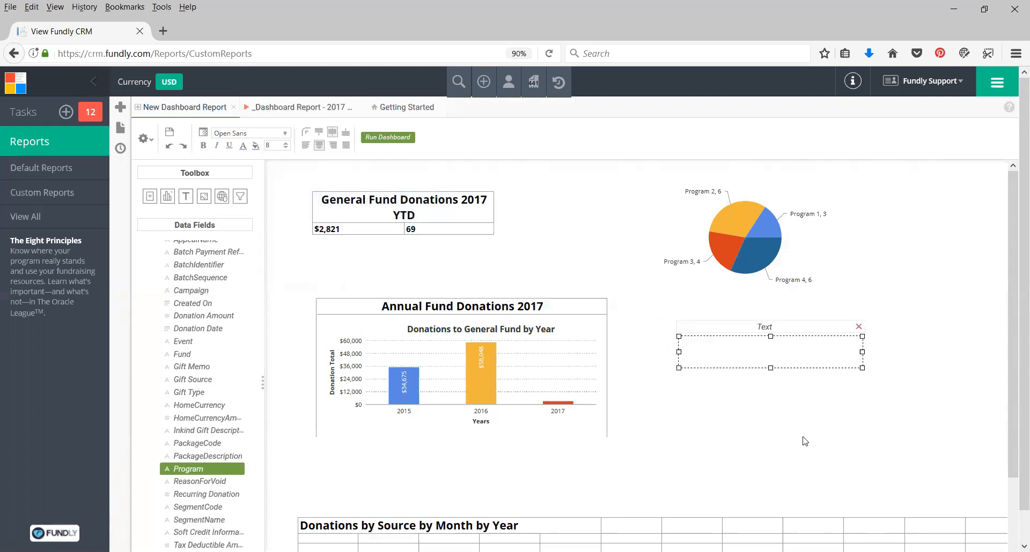
type("2017 A")
key("BackSpace")
type("Donations Goal:")
key("Return")
type("$60,000")
Format the goal text bold at size 14 with a light blue background.
mouse_move(736, 346)
left_mouse_down()
mouse_move(808, 346)
mouse_move(802, 358)
mouse_move(719, 344)
left_mouse_up()
left_click(203, 145)
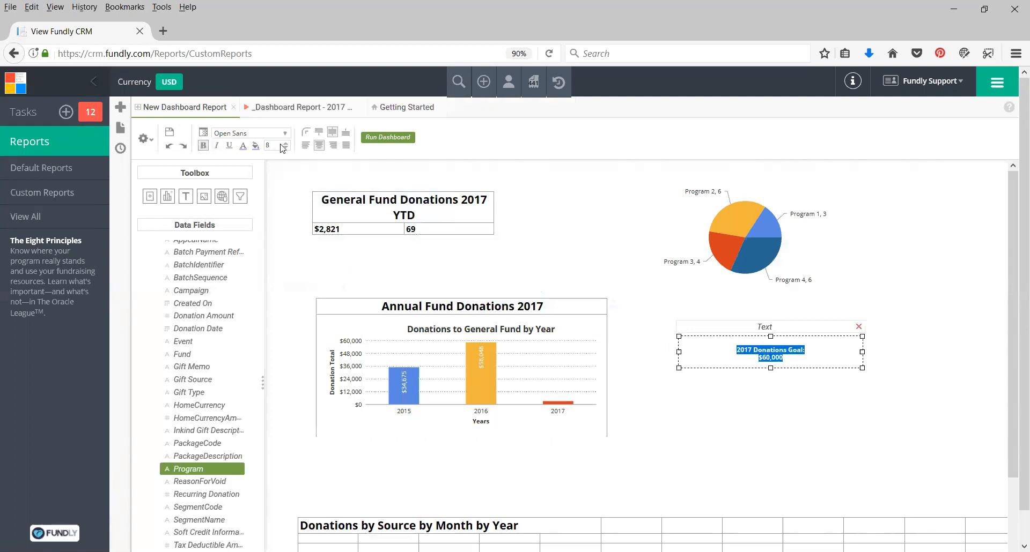
left_click(285, 143)
left_click(285, 143)
left_click(285, 143)
left_click(285, 143)
left_click(286, 143)
left_click(286, 143)
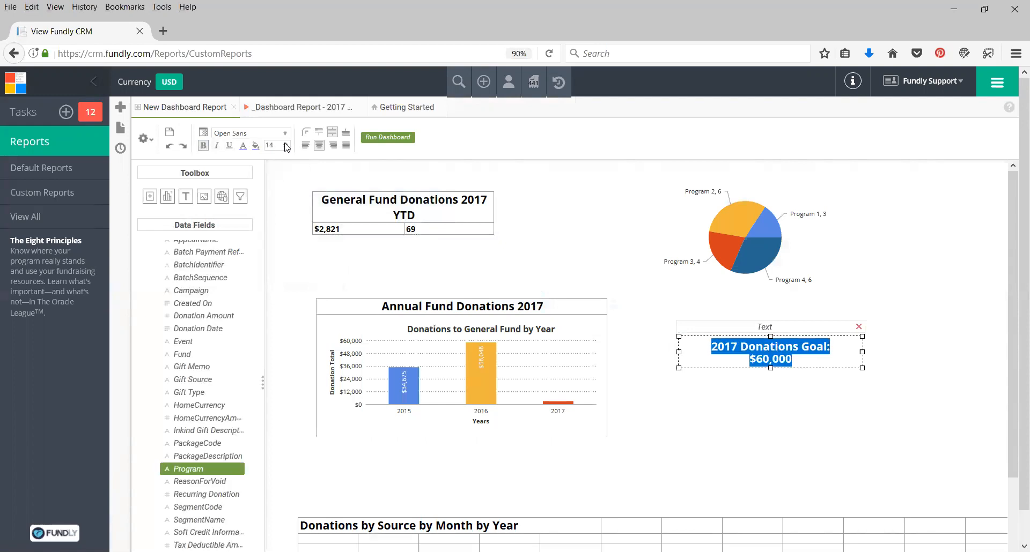
left_click(255, 149)
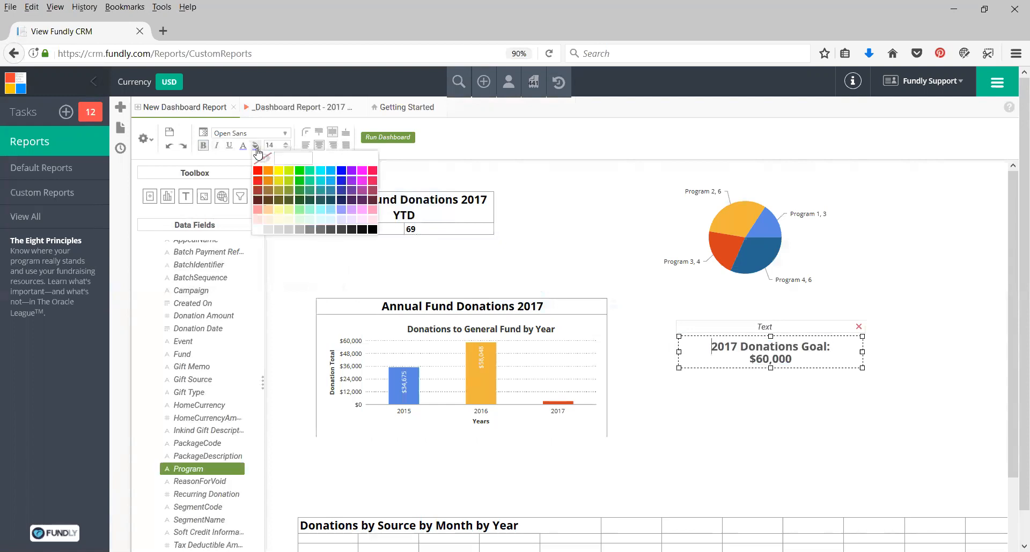
left_click(332, 220)
left_click(787, 456)
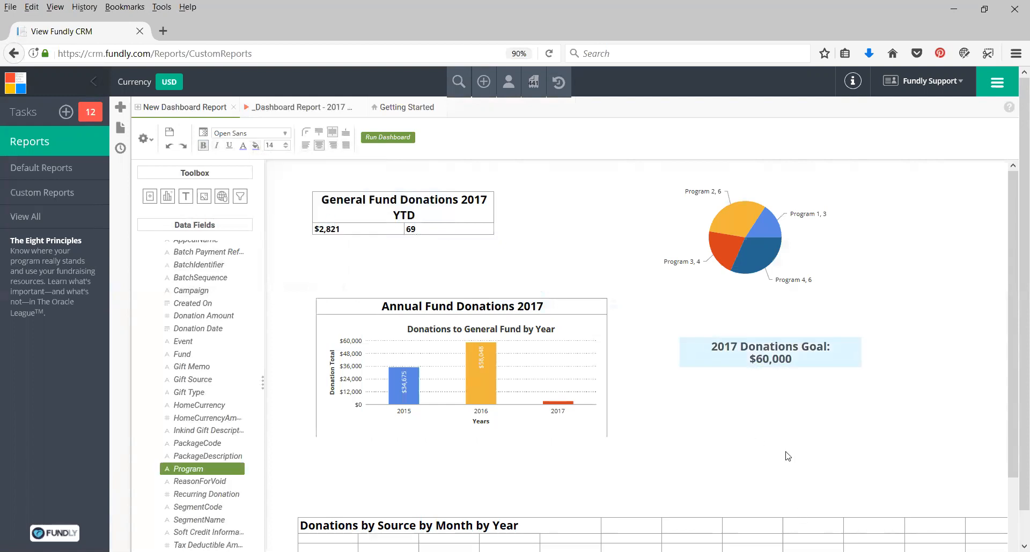
Reposition the goal text box to the right of the annual fund chart, below the pie chart.
left_click(712, 357)
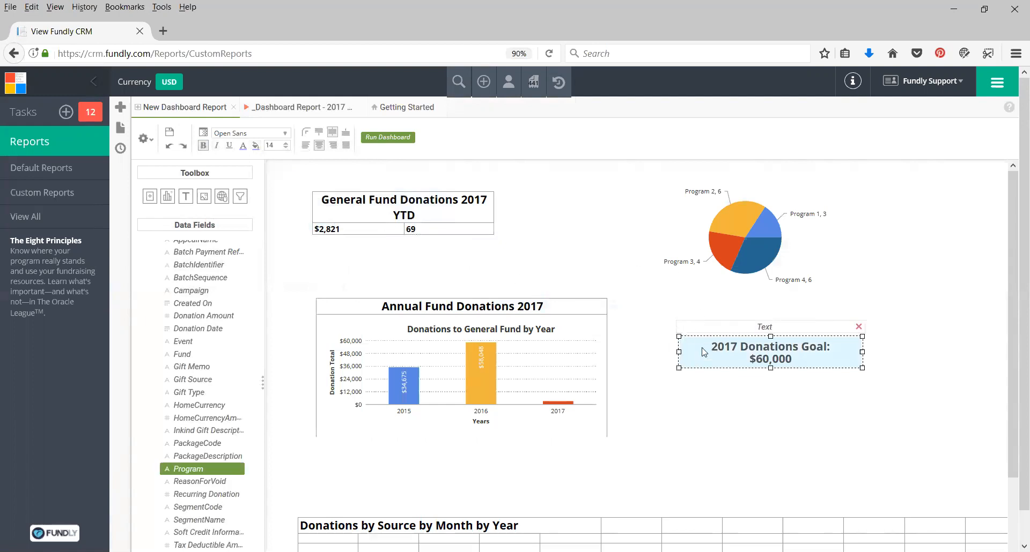
left_click_drag(721, 327, 707, 268)
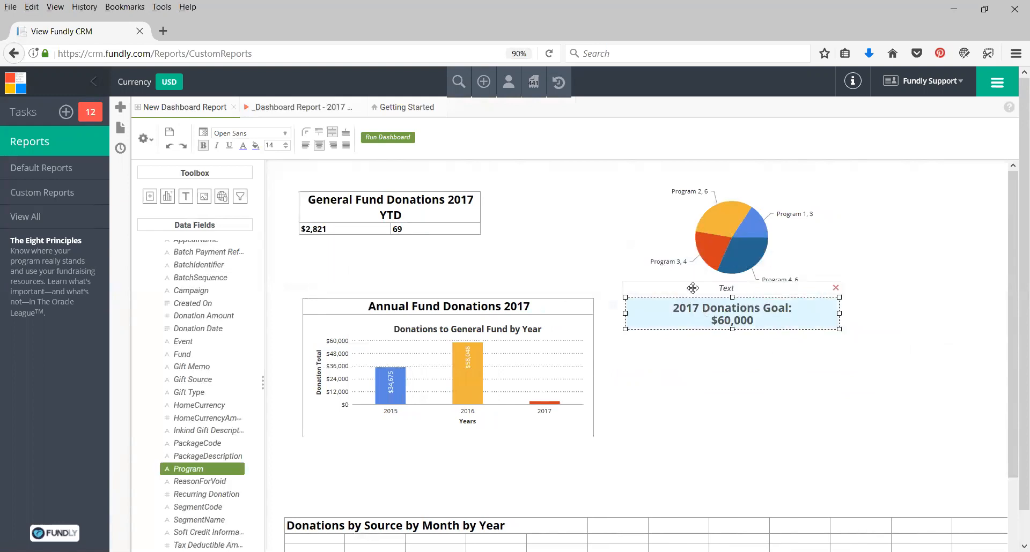
left_click(680, 344)
left_click_drag(681, 345, 560, 346)
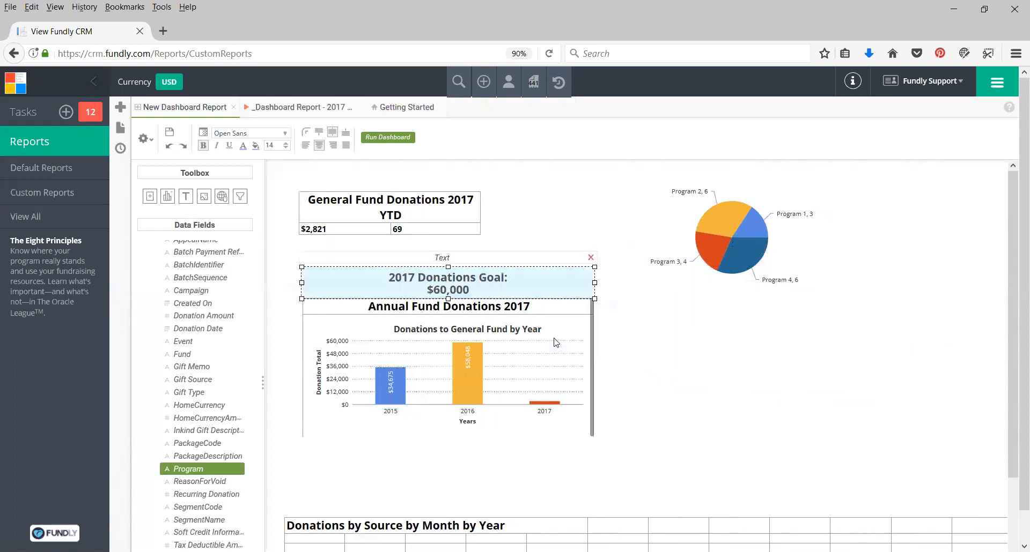
left_click_drag(413, 255, 664, 300)
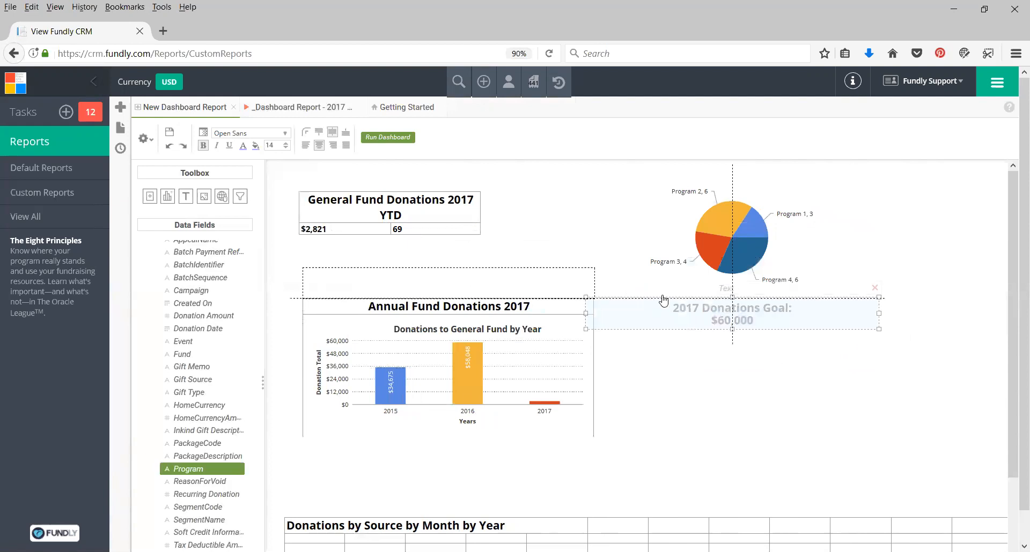
left_click_drag(664, 300, 664, 300)
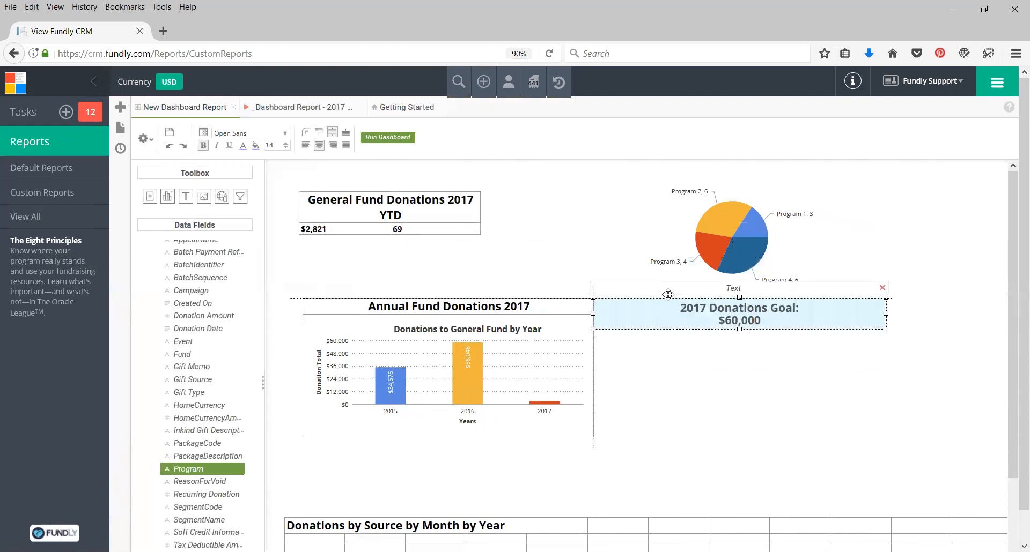
left_click_drag(669, 355, 696, 352)
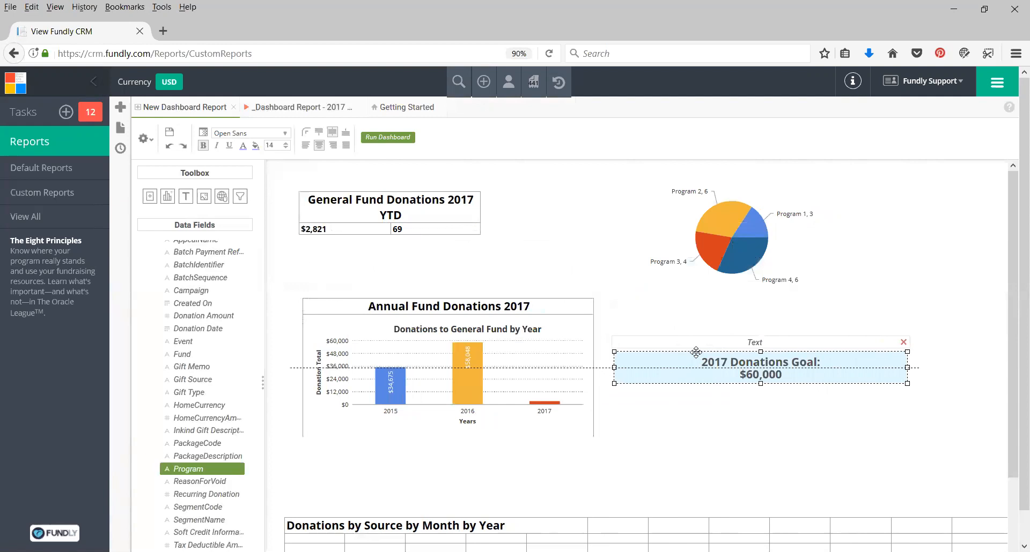
left_click_drag(696, 351, 725, 346)
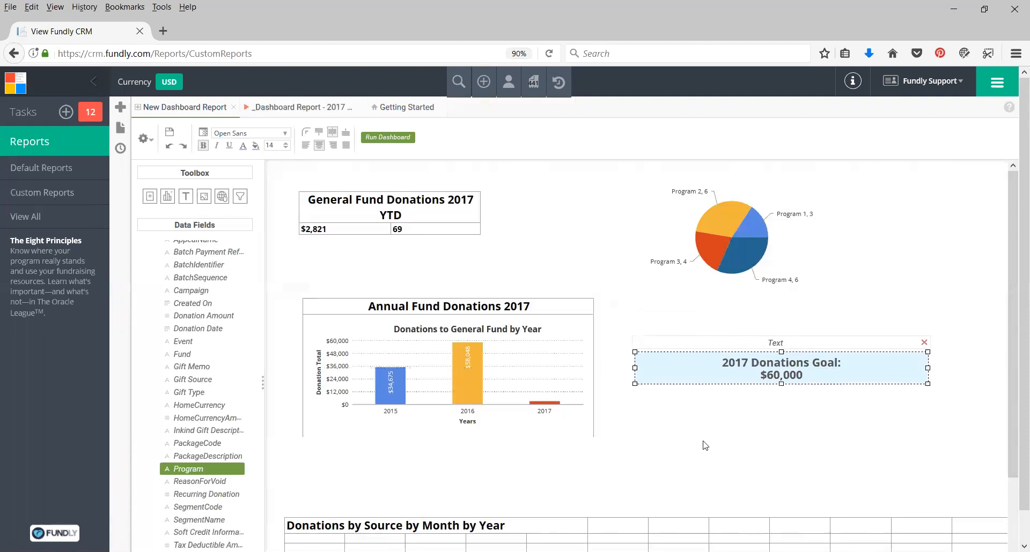
Try adding an image element with the buried clip art below the goal text, then delete it.
left_click(204, 199)
left_click_drag(204, 199, 785, 426)
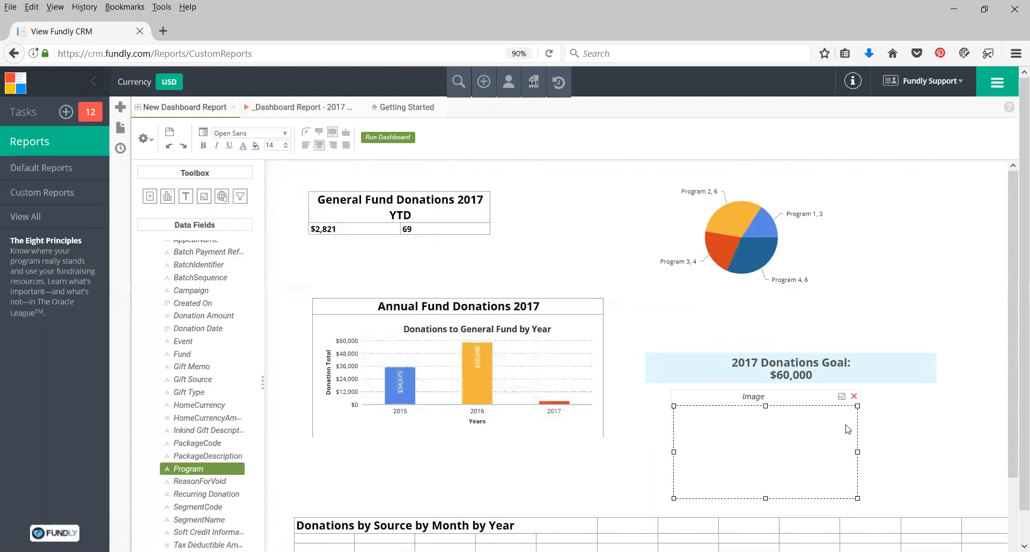
left_click(842, 398)
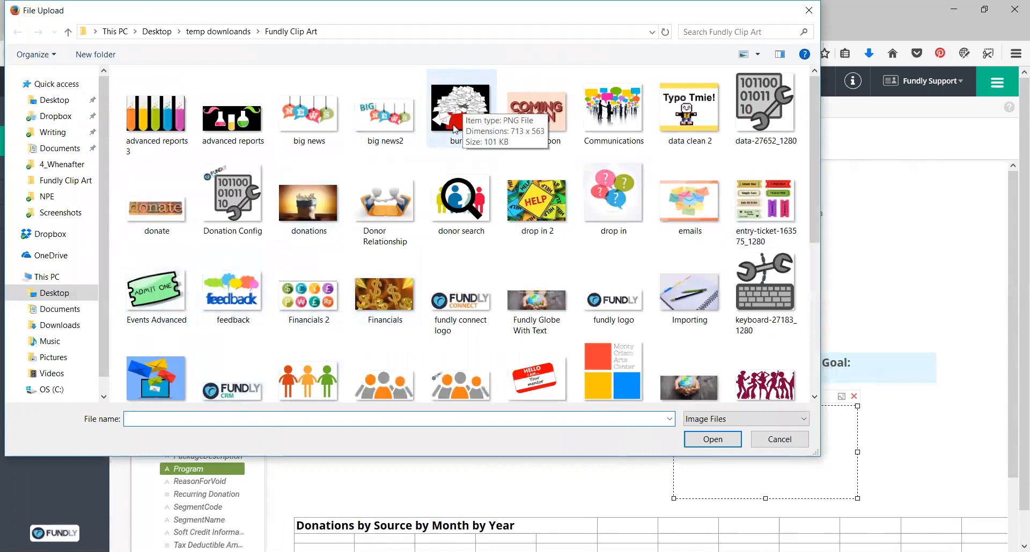
left_click(464, 102)
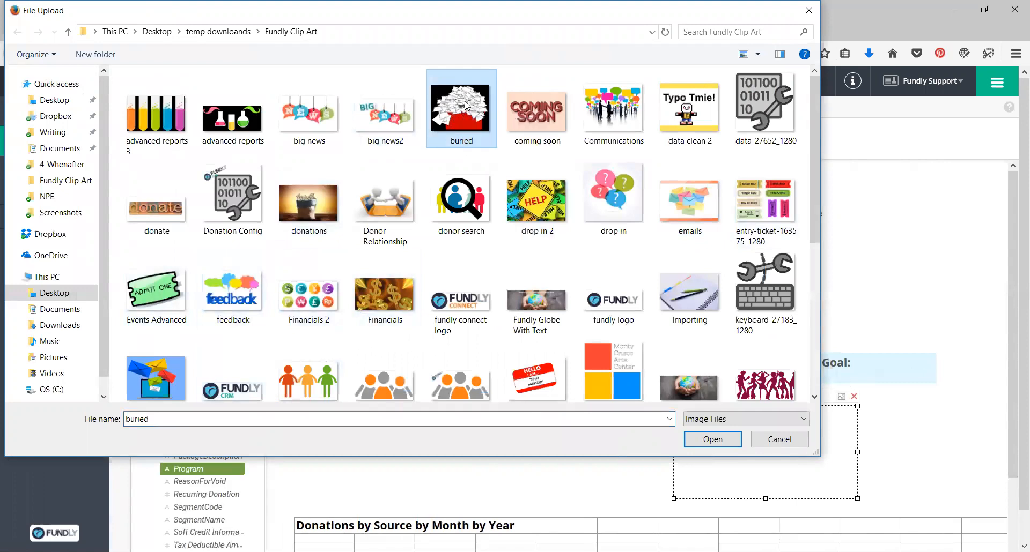
double_click(466, 107)
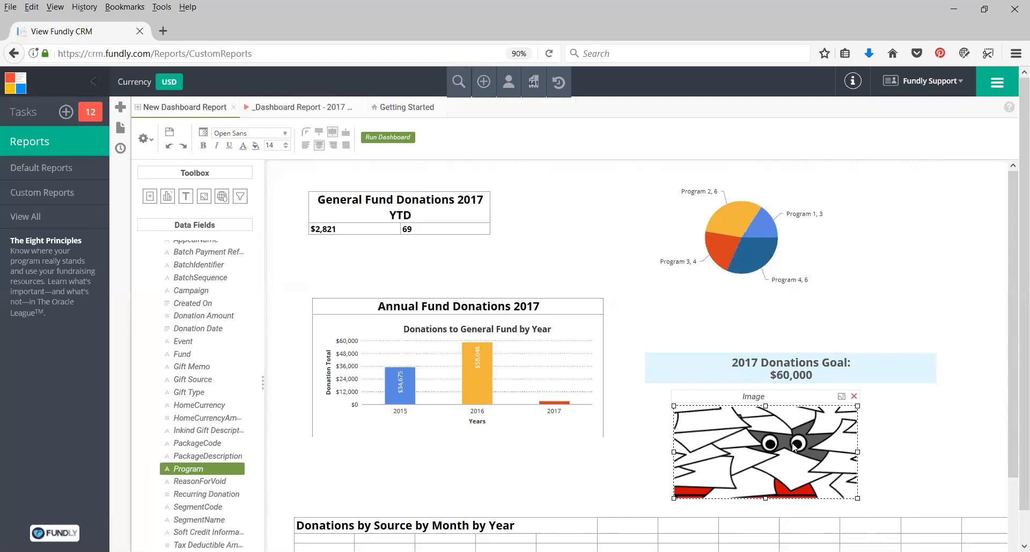
left_click_drag(893, 500, 818, 502)
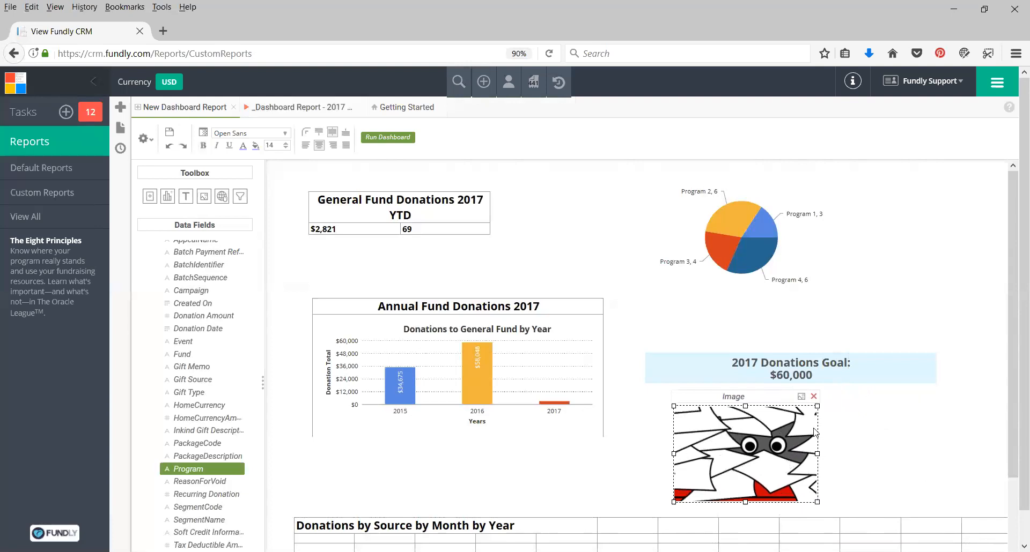
left_click(813, 396)
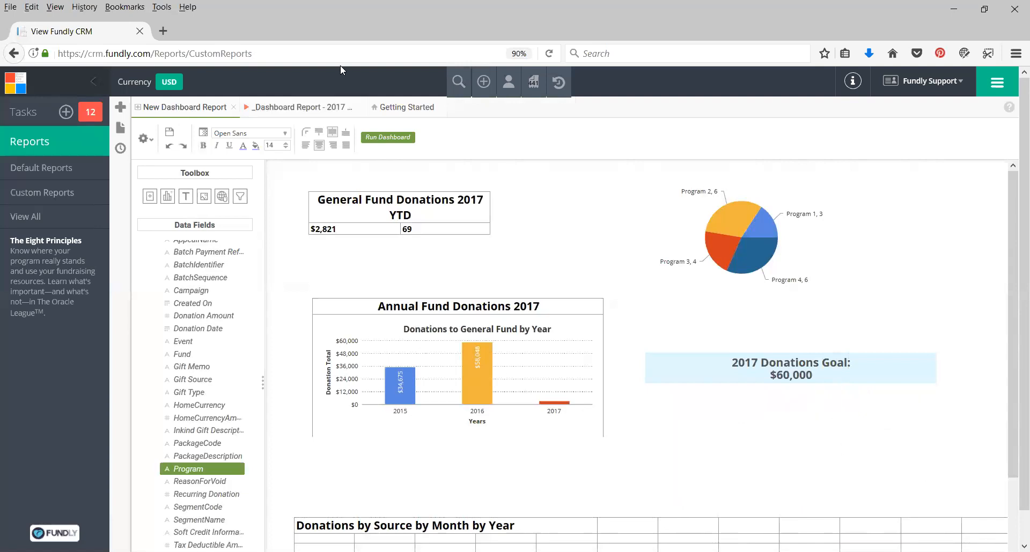
left_click_drag(222, 196, 815, 419)
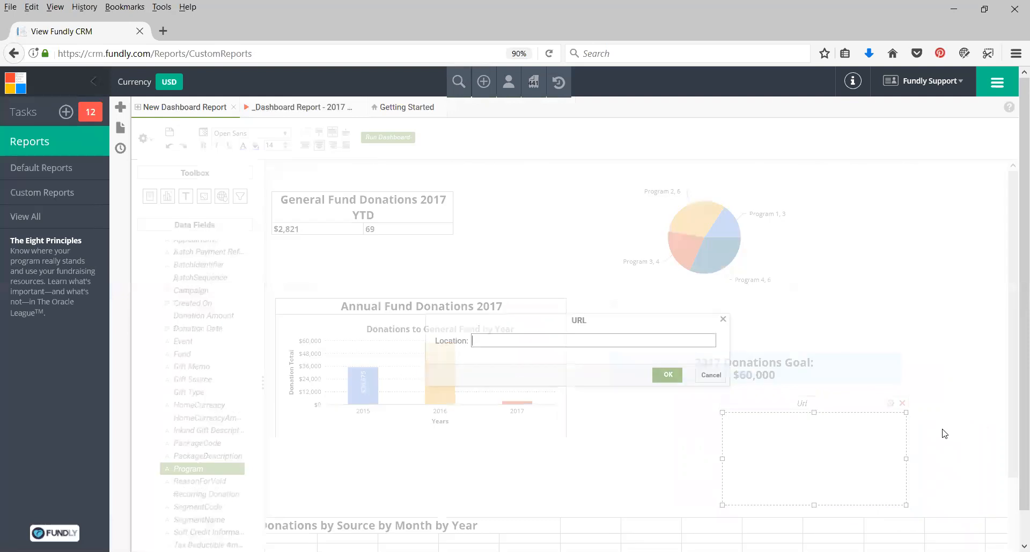
left_click(477, 341)
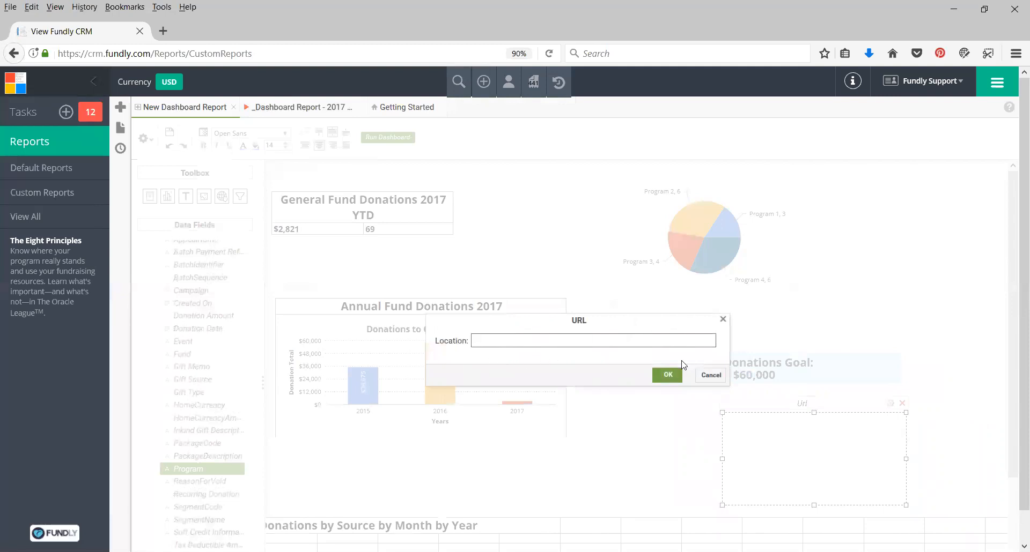
left_click(712, 375)
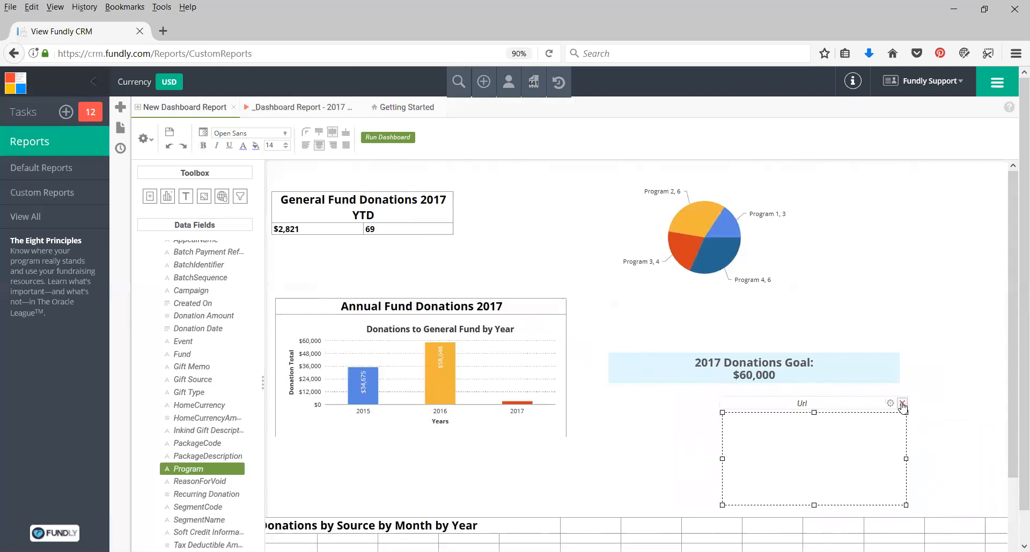
left_click(903, 403)
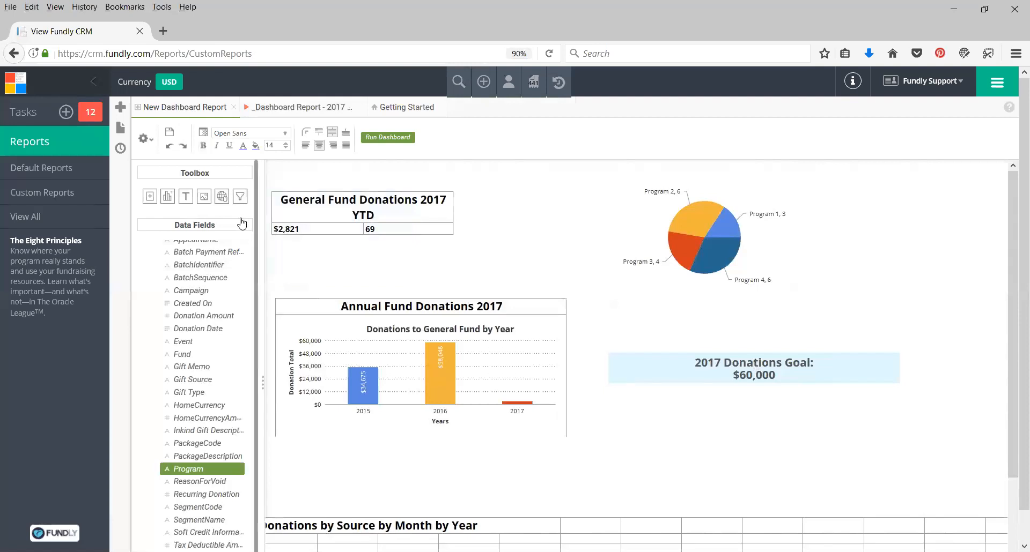
Add a filter element below the goal text and make it control the 2017 Donations YTD report.
left_click_drag(240, 198, 719, 427)
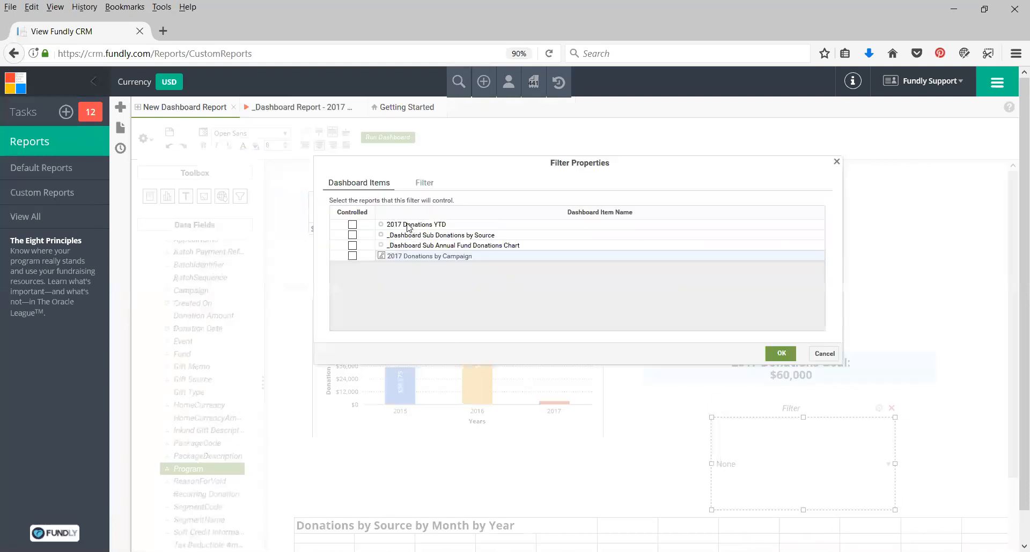
left_click(352, 225)
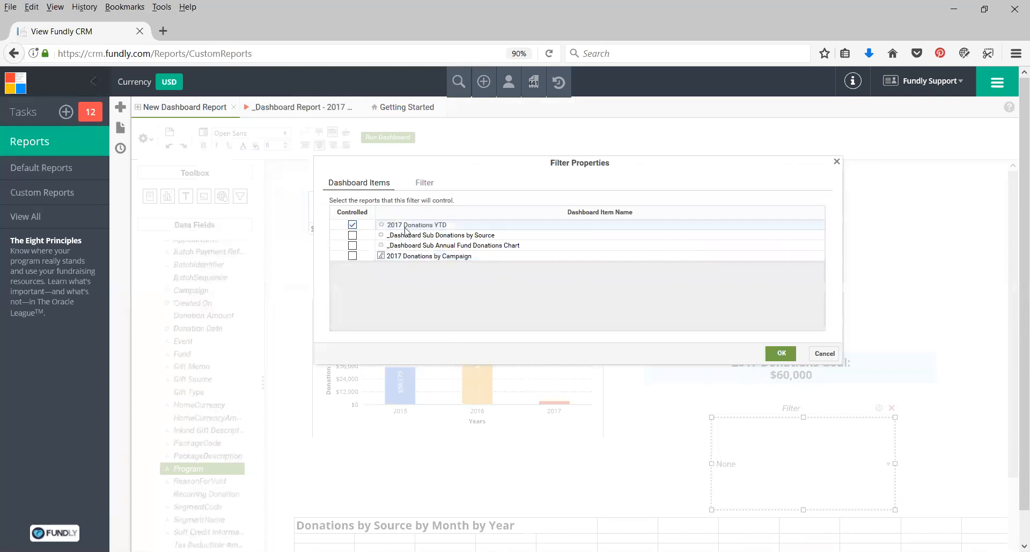
left_click(422, 183)
left_click(361, 212)
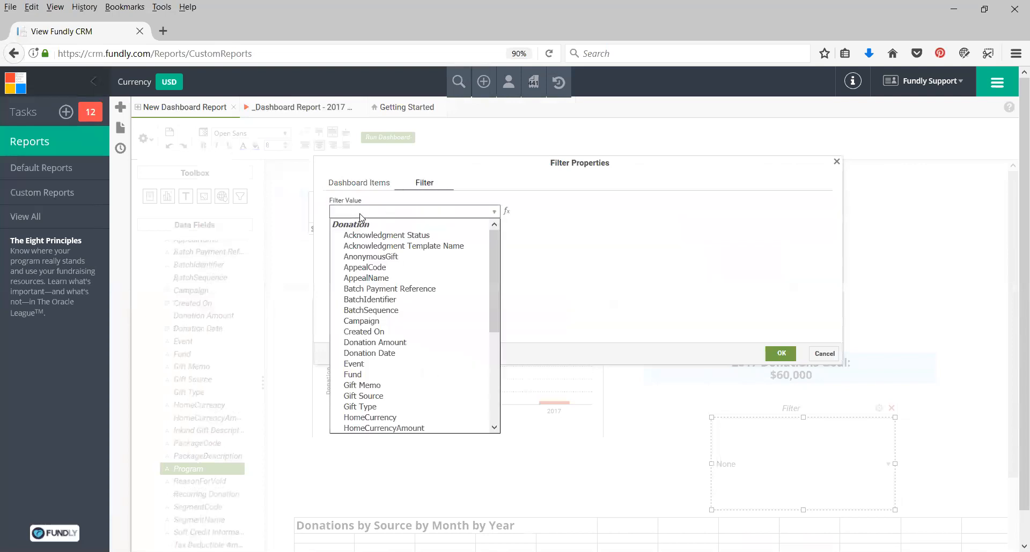
left_click(360, 213)
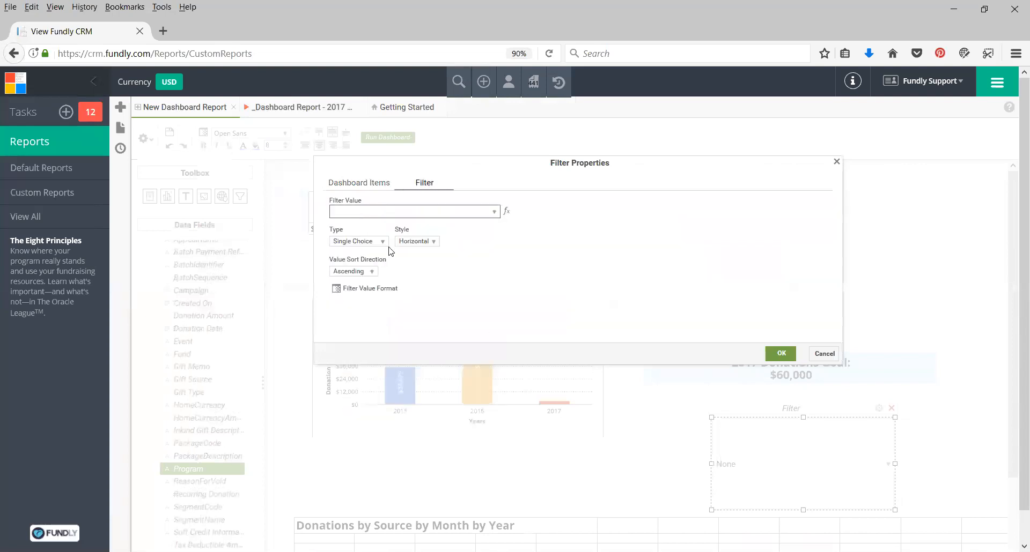
left_click(352, 185)
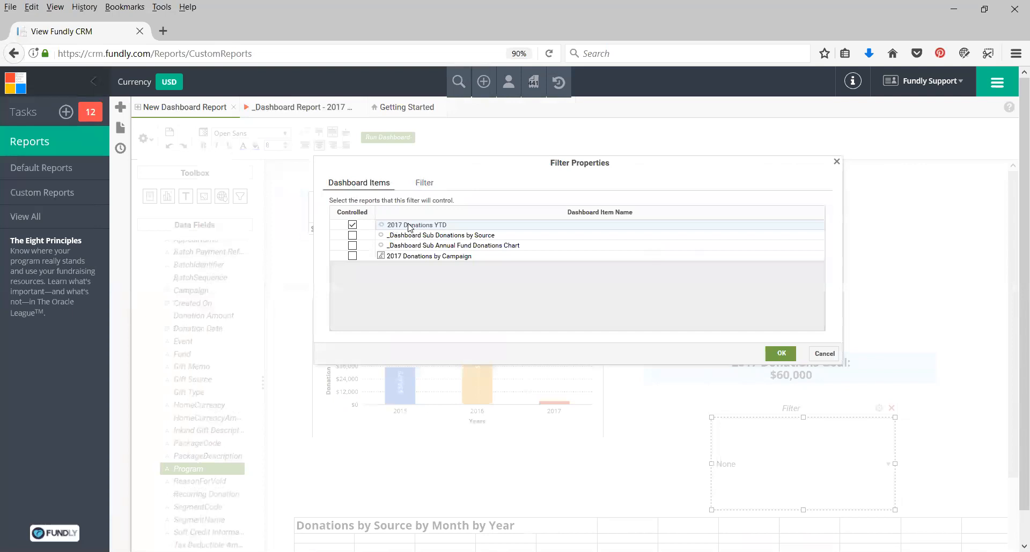
Set the filter's value field to Gift Source.
left_click(423, 183)
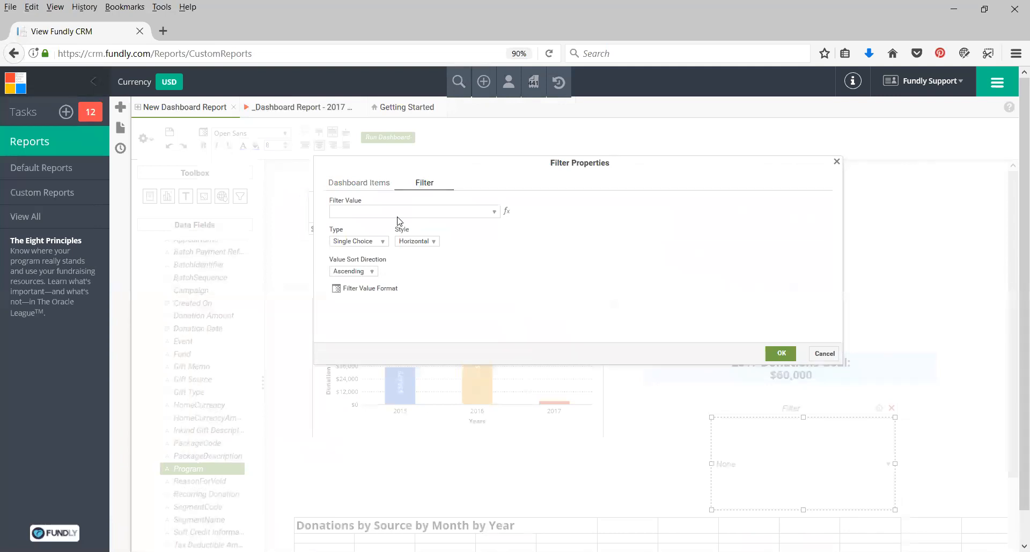
left_click(360, 243)
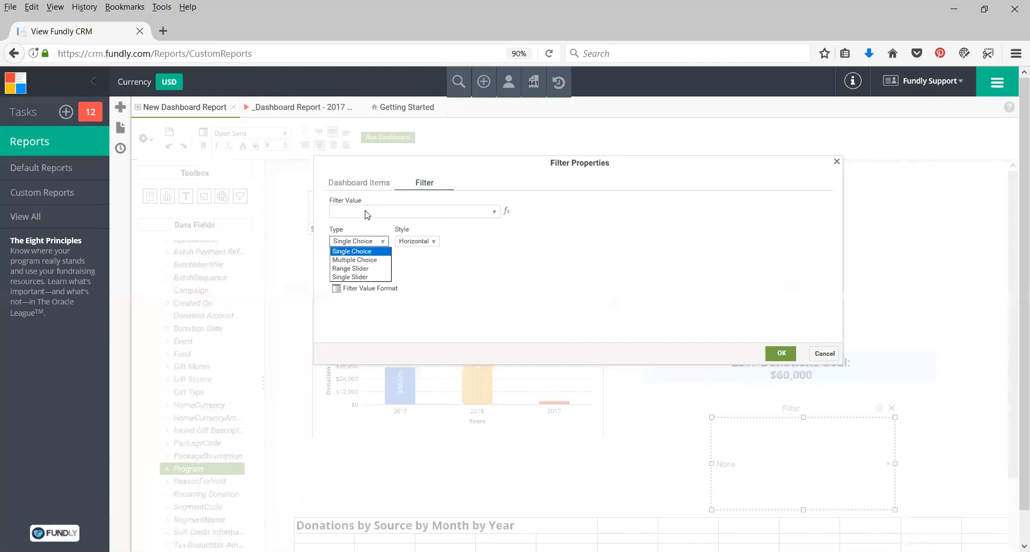
left_click(367, 215)
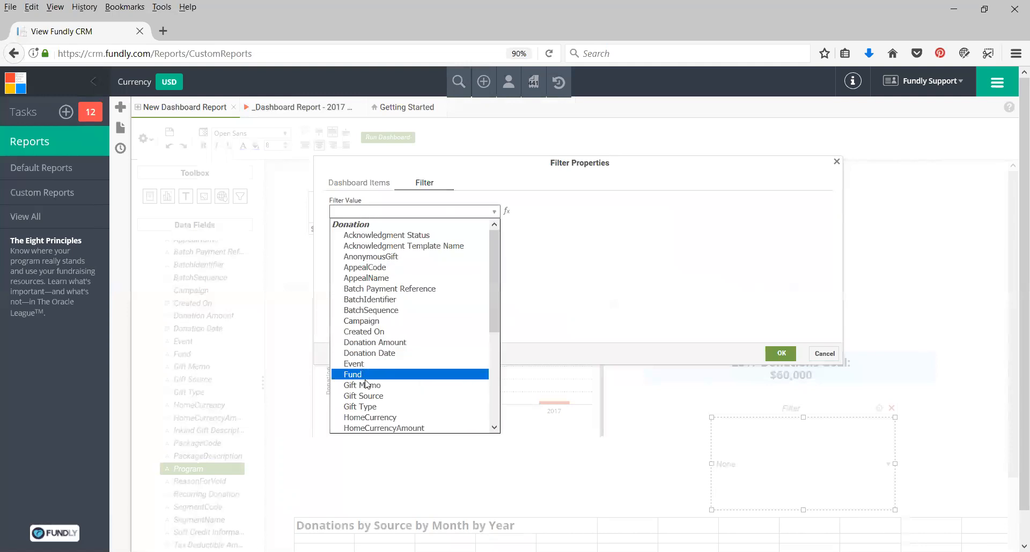
left_click(390, 396)
Set the filter type to Single Slider.
left_click(369, 244)
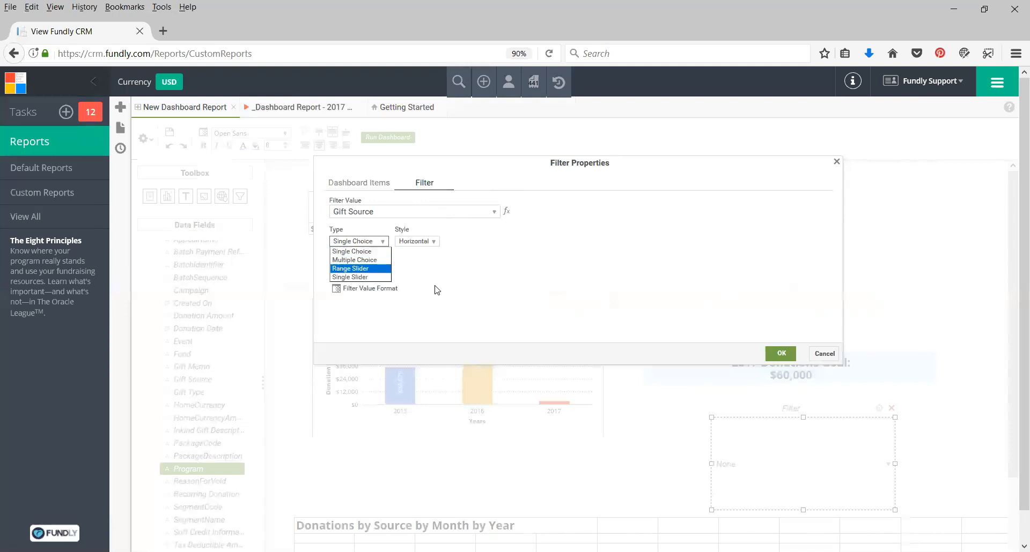
left_click(352, 277)
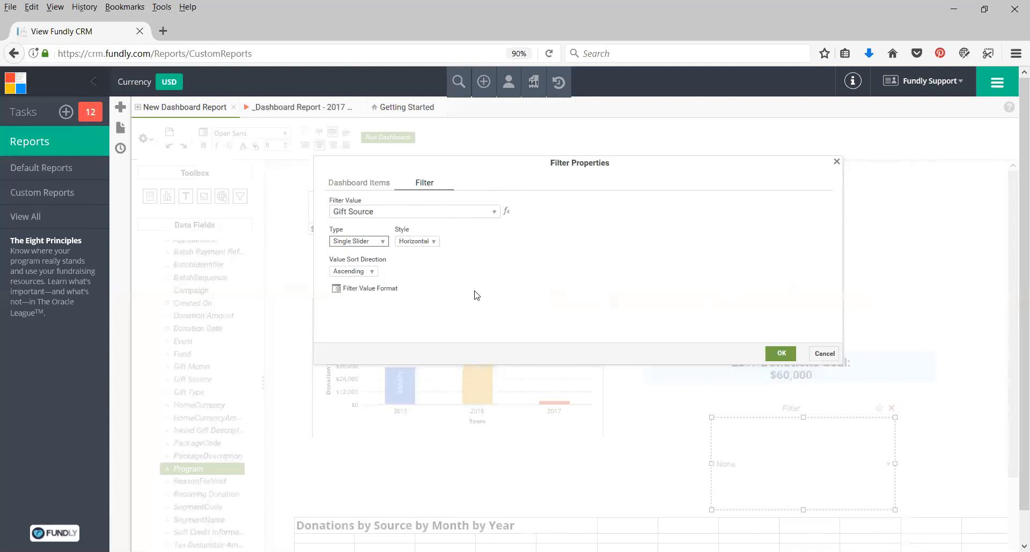
left_click(352, 273)
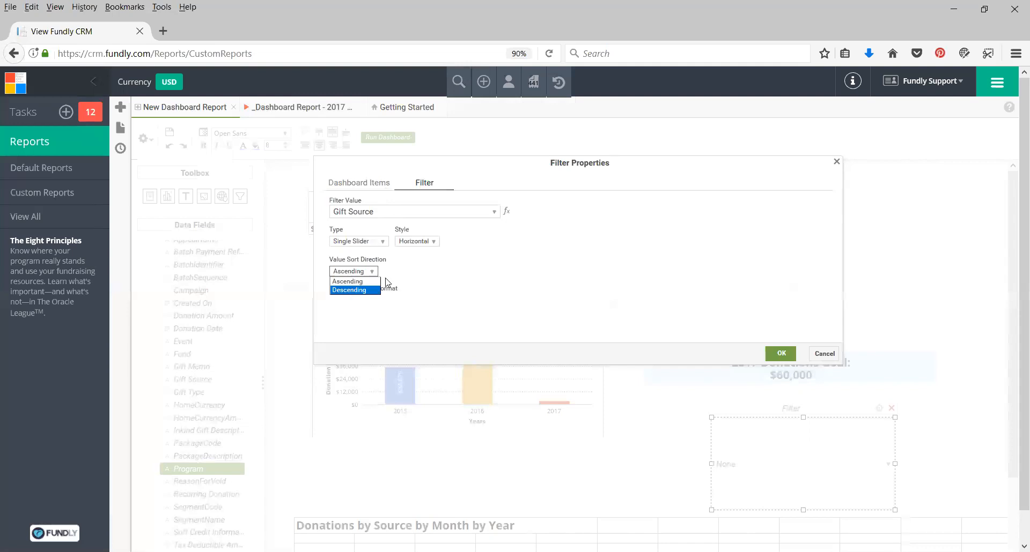
left_click(443, 273)
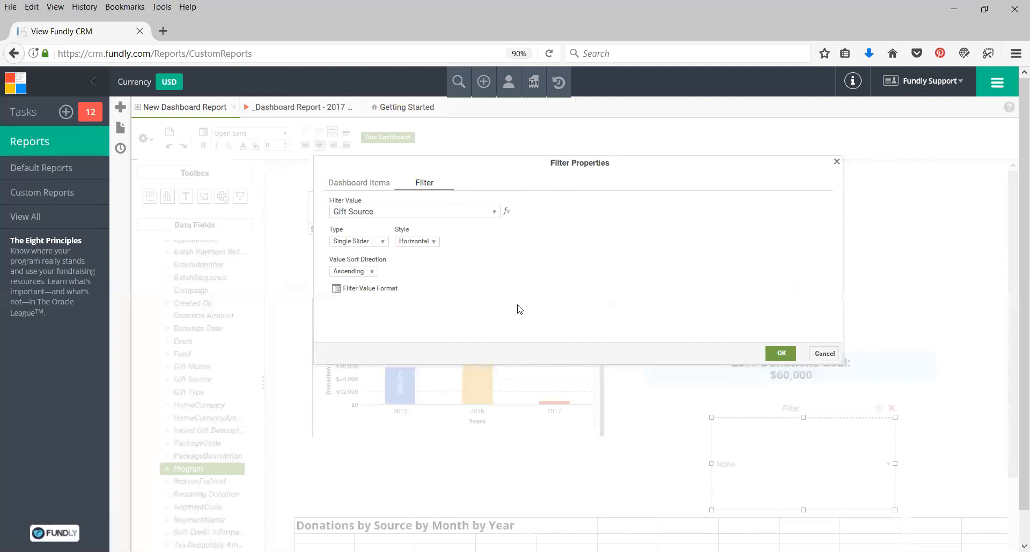
Close the filter properties and save the dashboard as "2017 Donations Dashboard" in the NPE DEMO (VIDEO SAFE)_10 folder under NonProfitEasy.
left_click(824, 354)
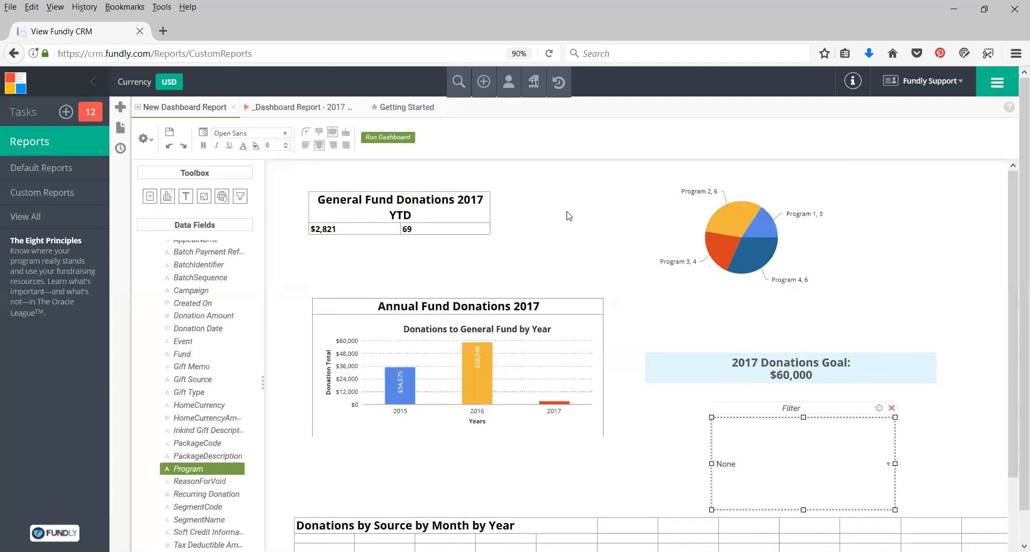
left_click(170, 133)
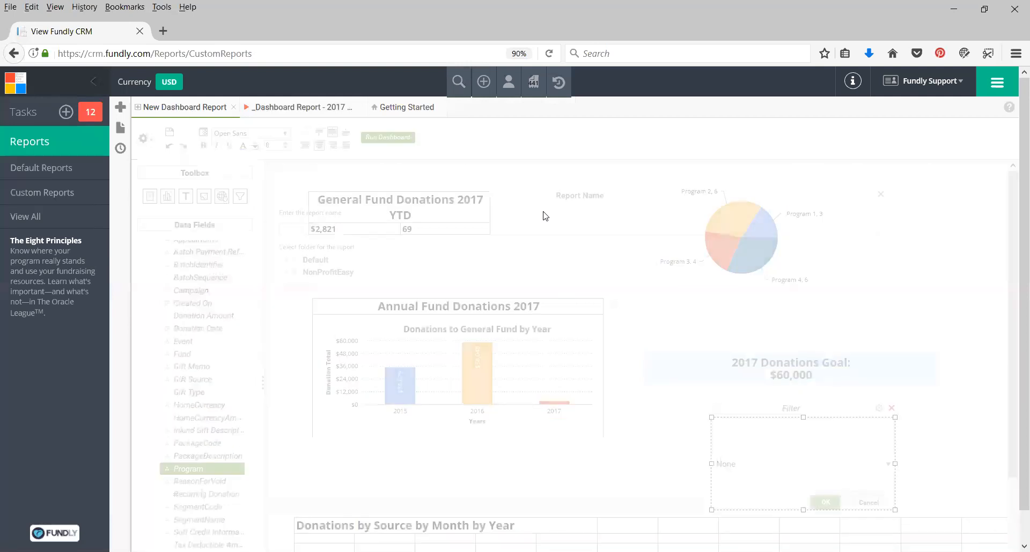
left_click(300, 230)
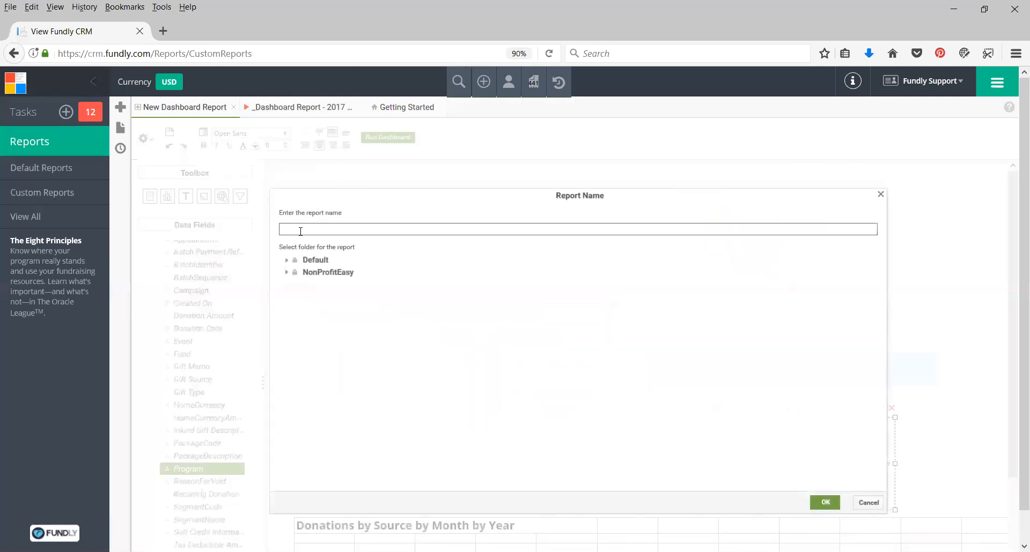
type("2017 Donations Dashboard")
left_click(286, 273)
left_click(310, 288)
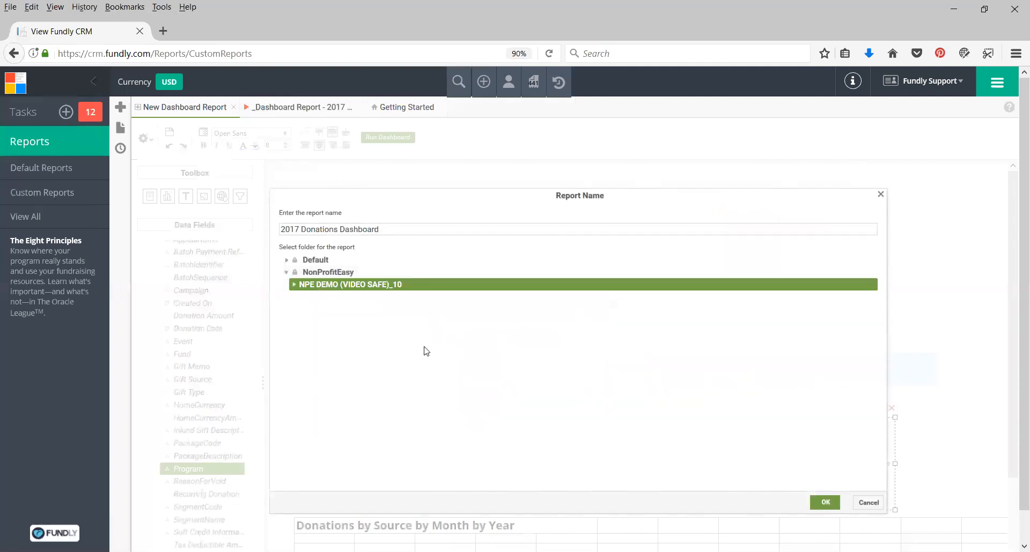
scroll(380, 439, "down", 1)
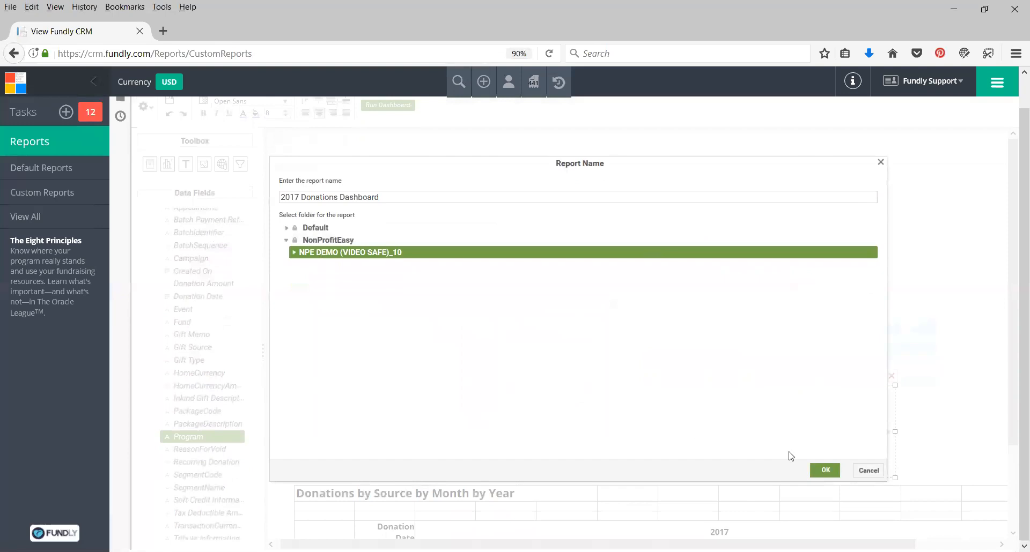
left_click(817, 471)
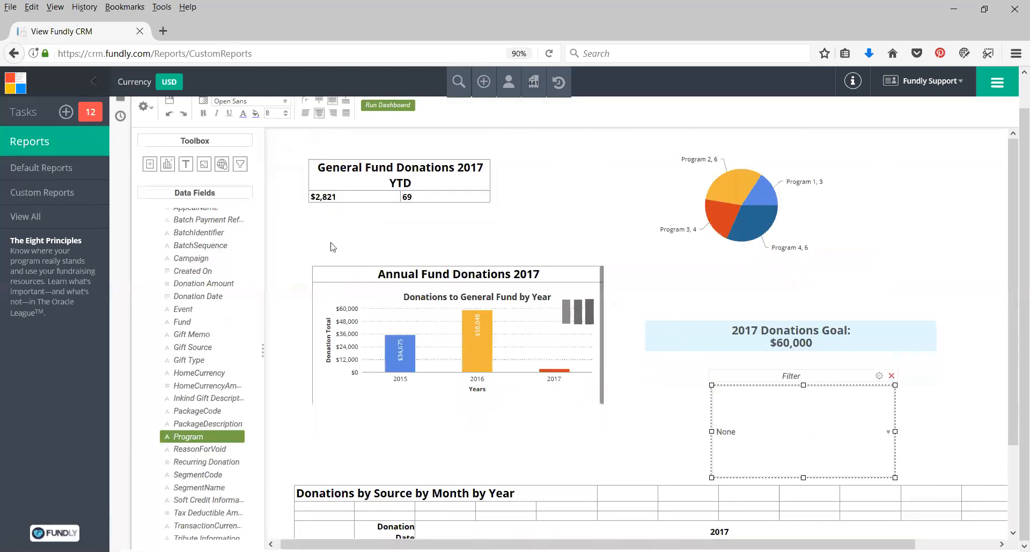
Open the report browser and look through the saved reports list for the new dashboard.
scroll(299, 207, "up", 1)
left_click(146, 138)
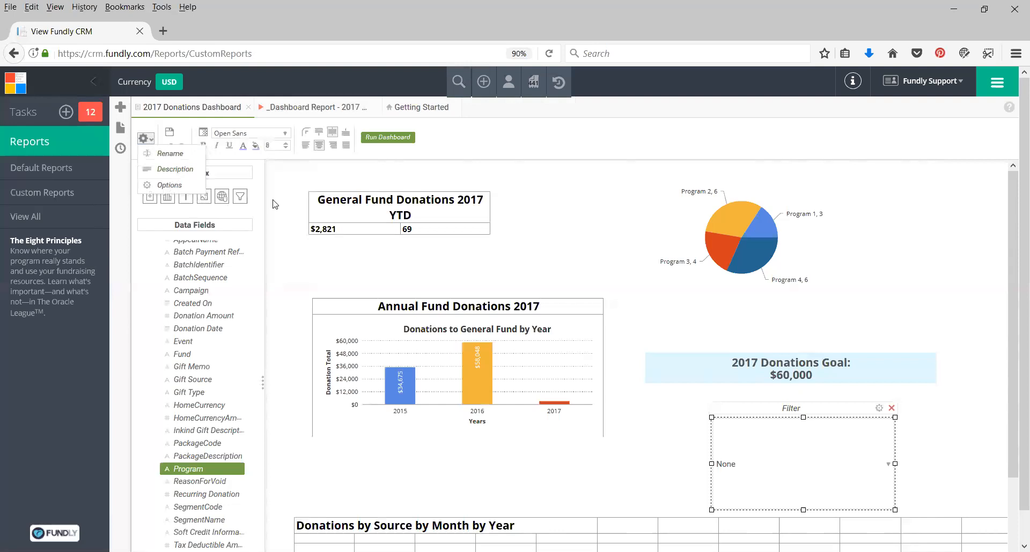
left_click(283, 182)
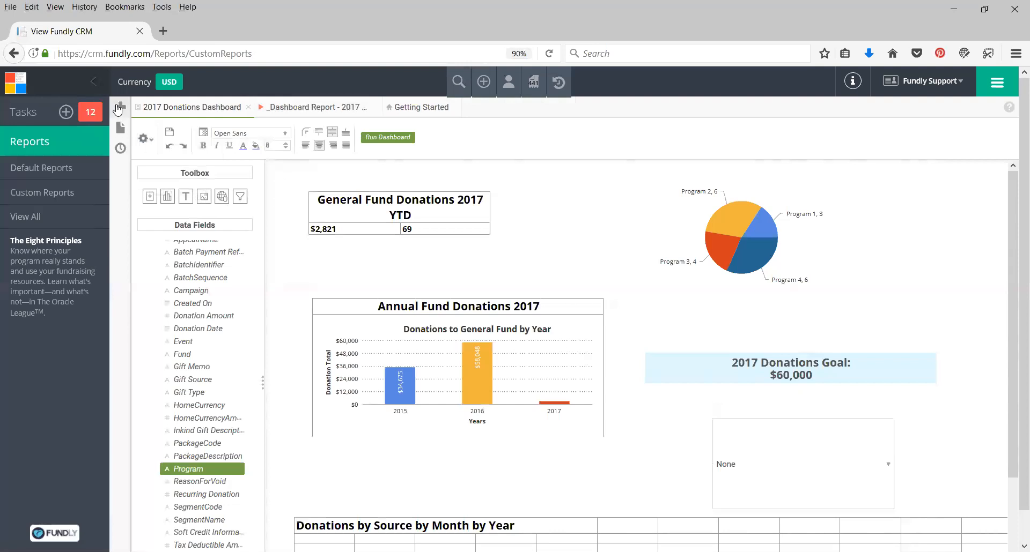
left_click(122, 108)
left_click(120, 127)
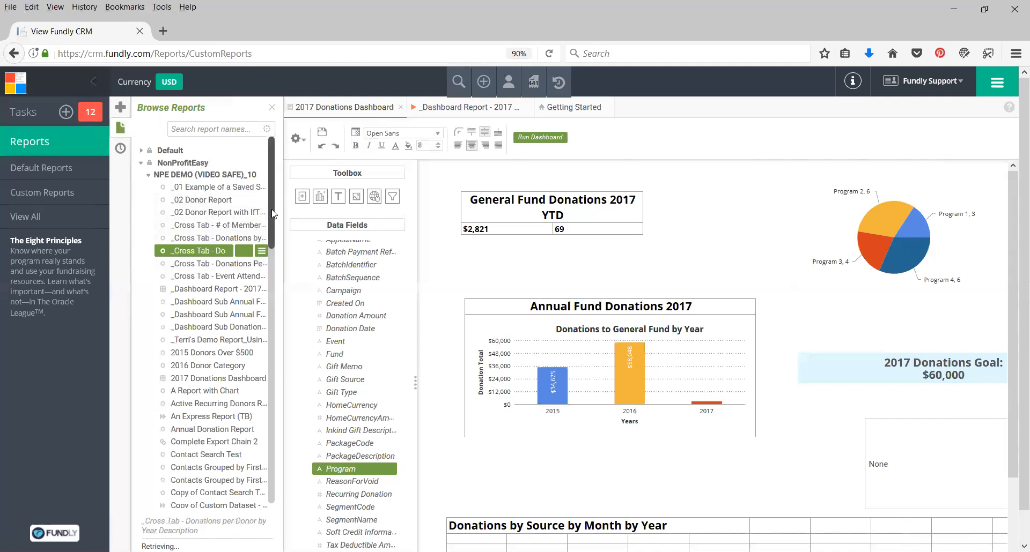
scroll(271, 208, "down", 6)
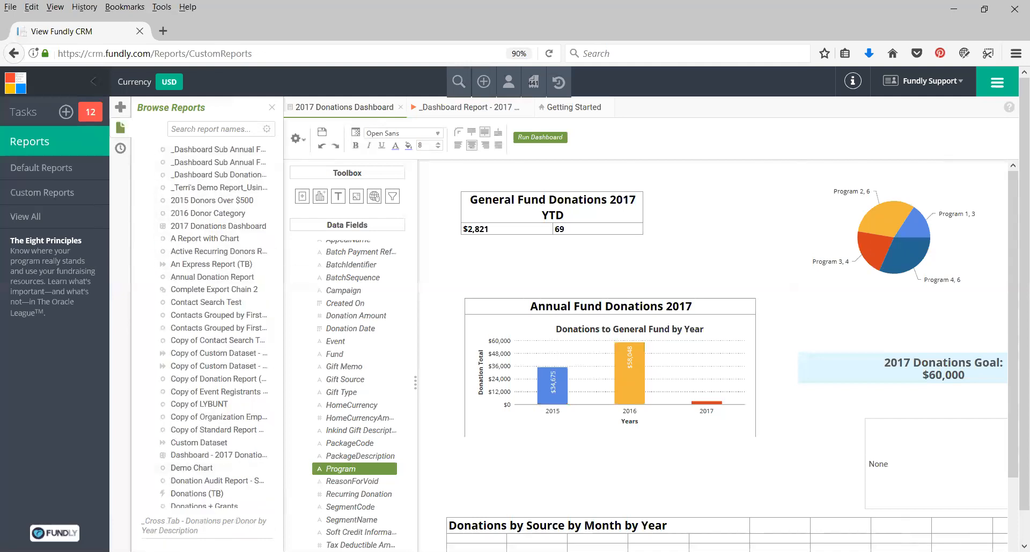
mouse_move(193, 238)
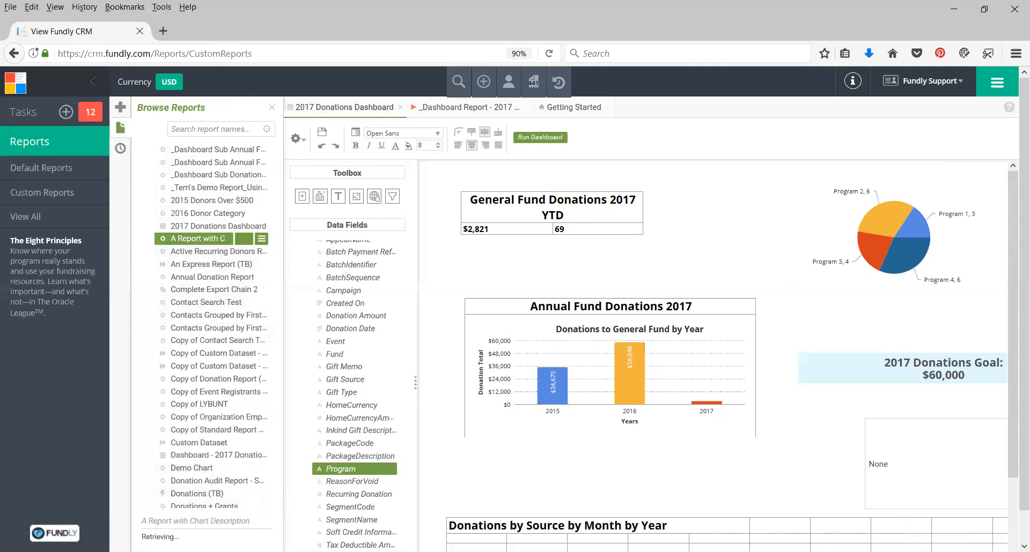
scroll(312, 432, "up", 5)
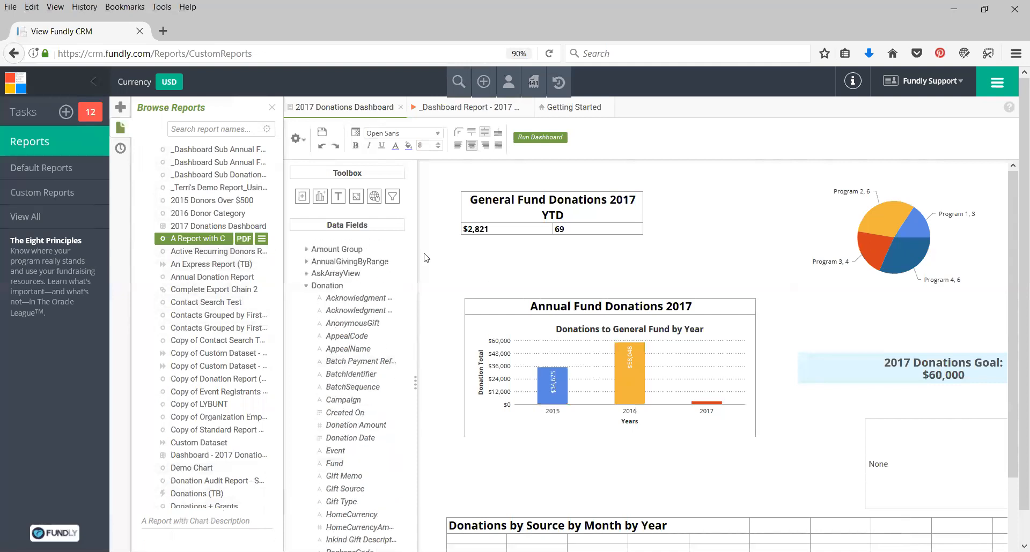
left_click(305, 144)
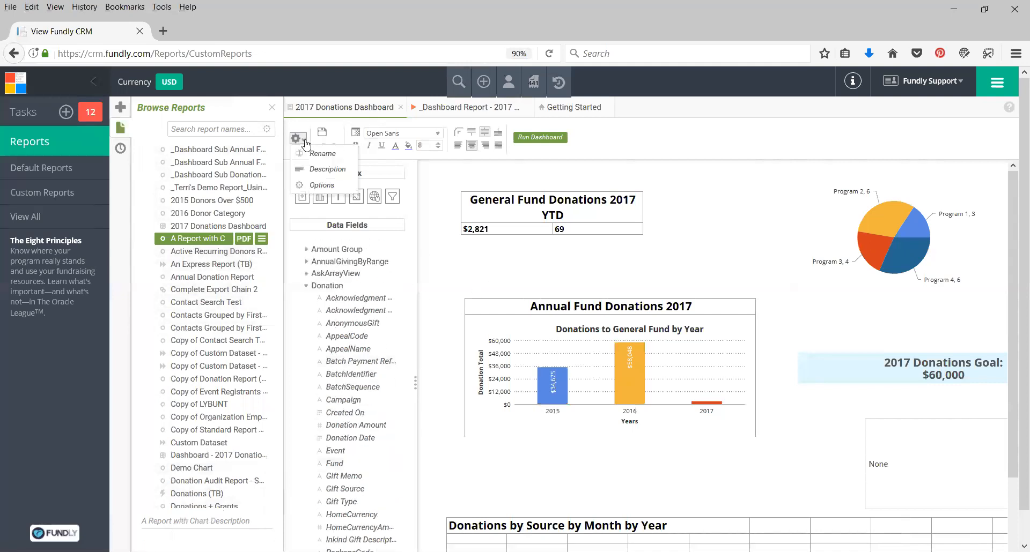
left_click(329, 187)
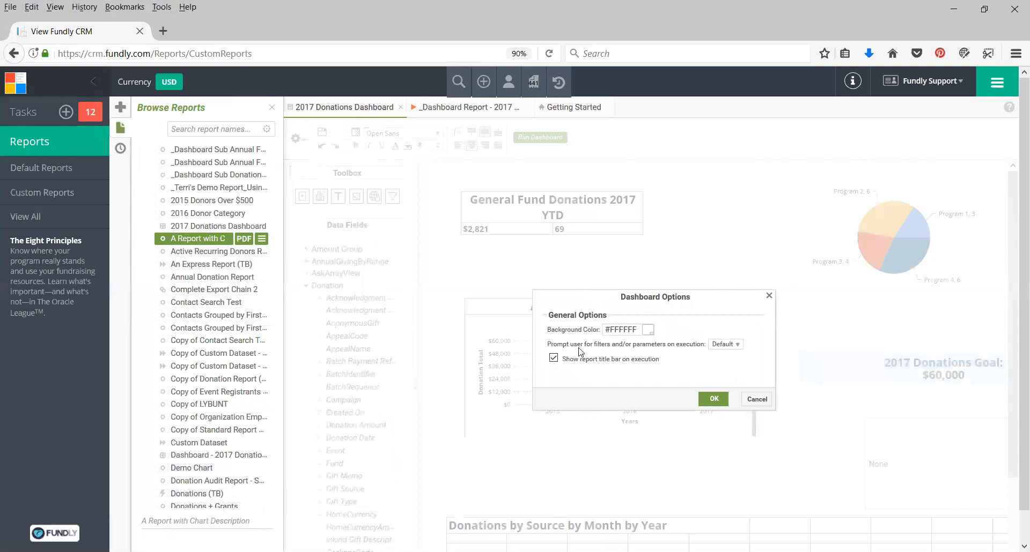
left_click(722, 345)
left_click(683, 366)
left_click(722, 346)
left_click(607, 373)
left_click(756, 399)
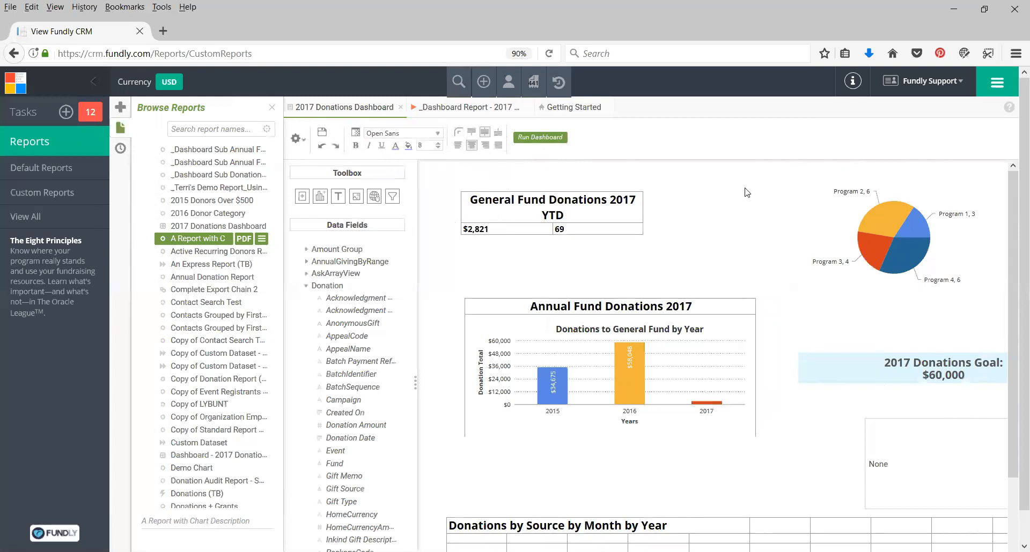
left_click(272, 107)
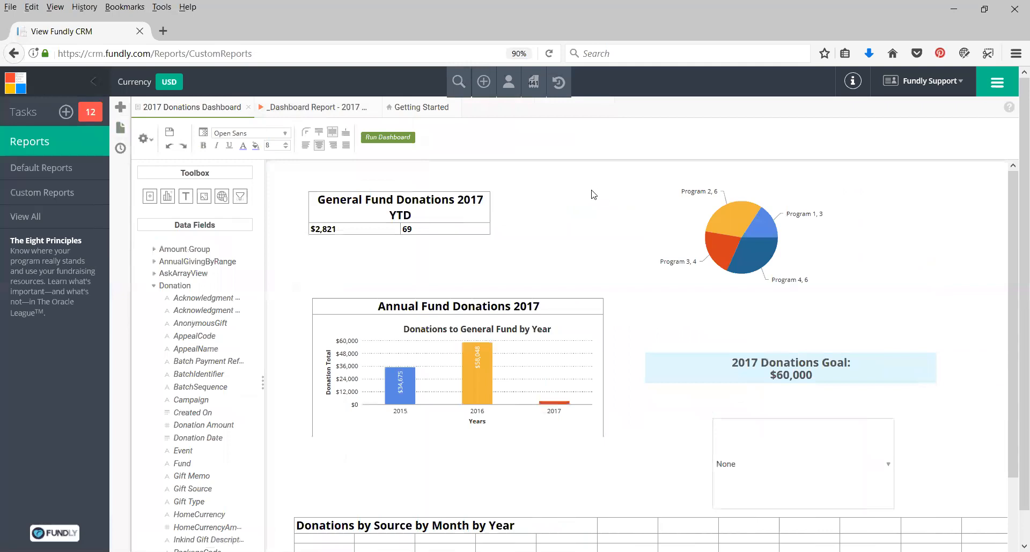